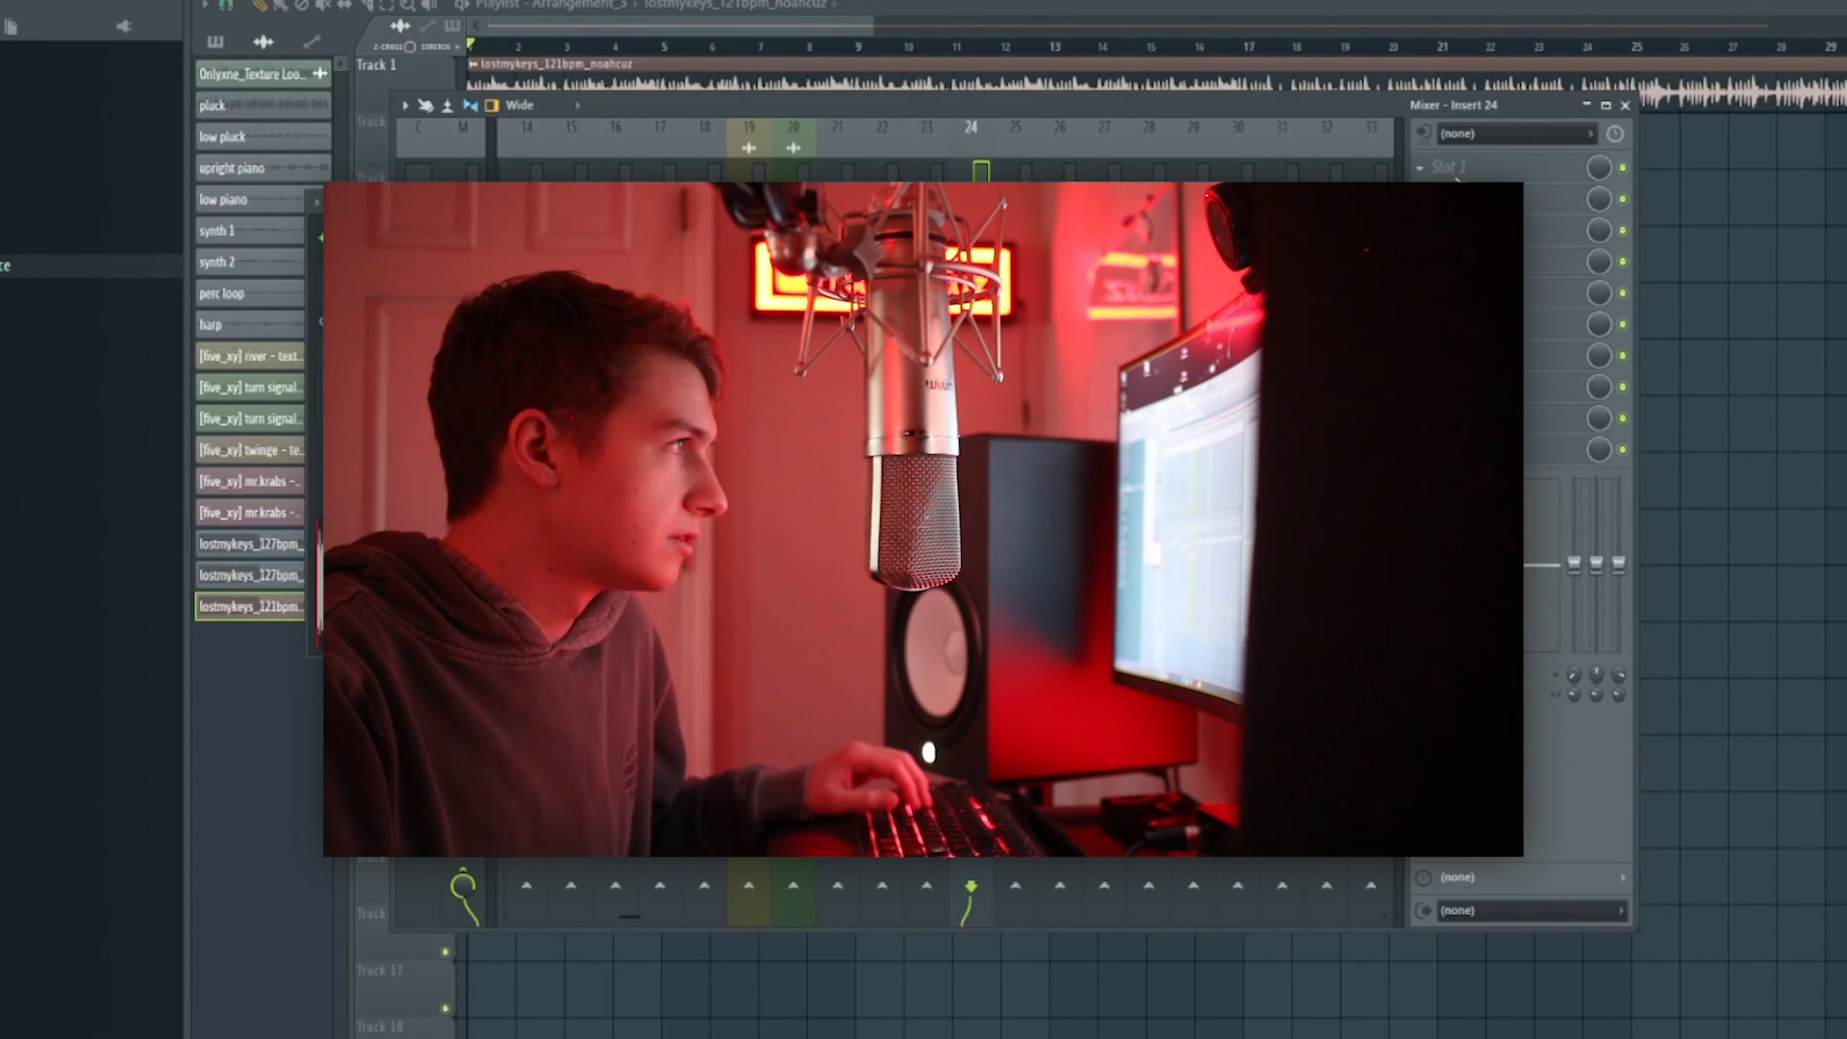
Load SketchCassette II into the first effect slot of mixer insert 24 and reposition the plugin window.
left_click(1457, 178)
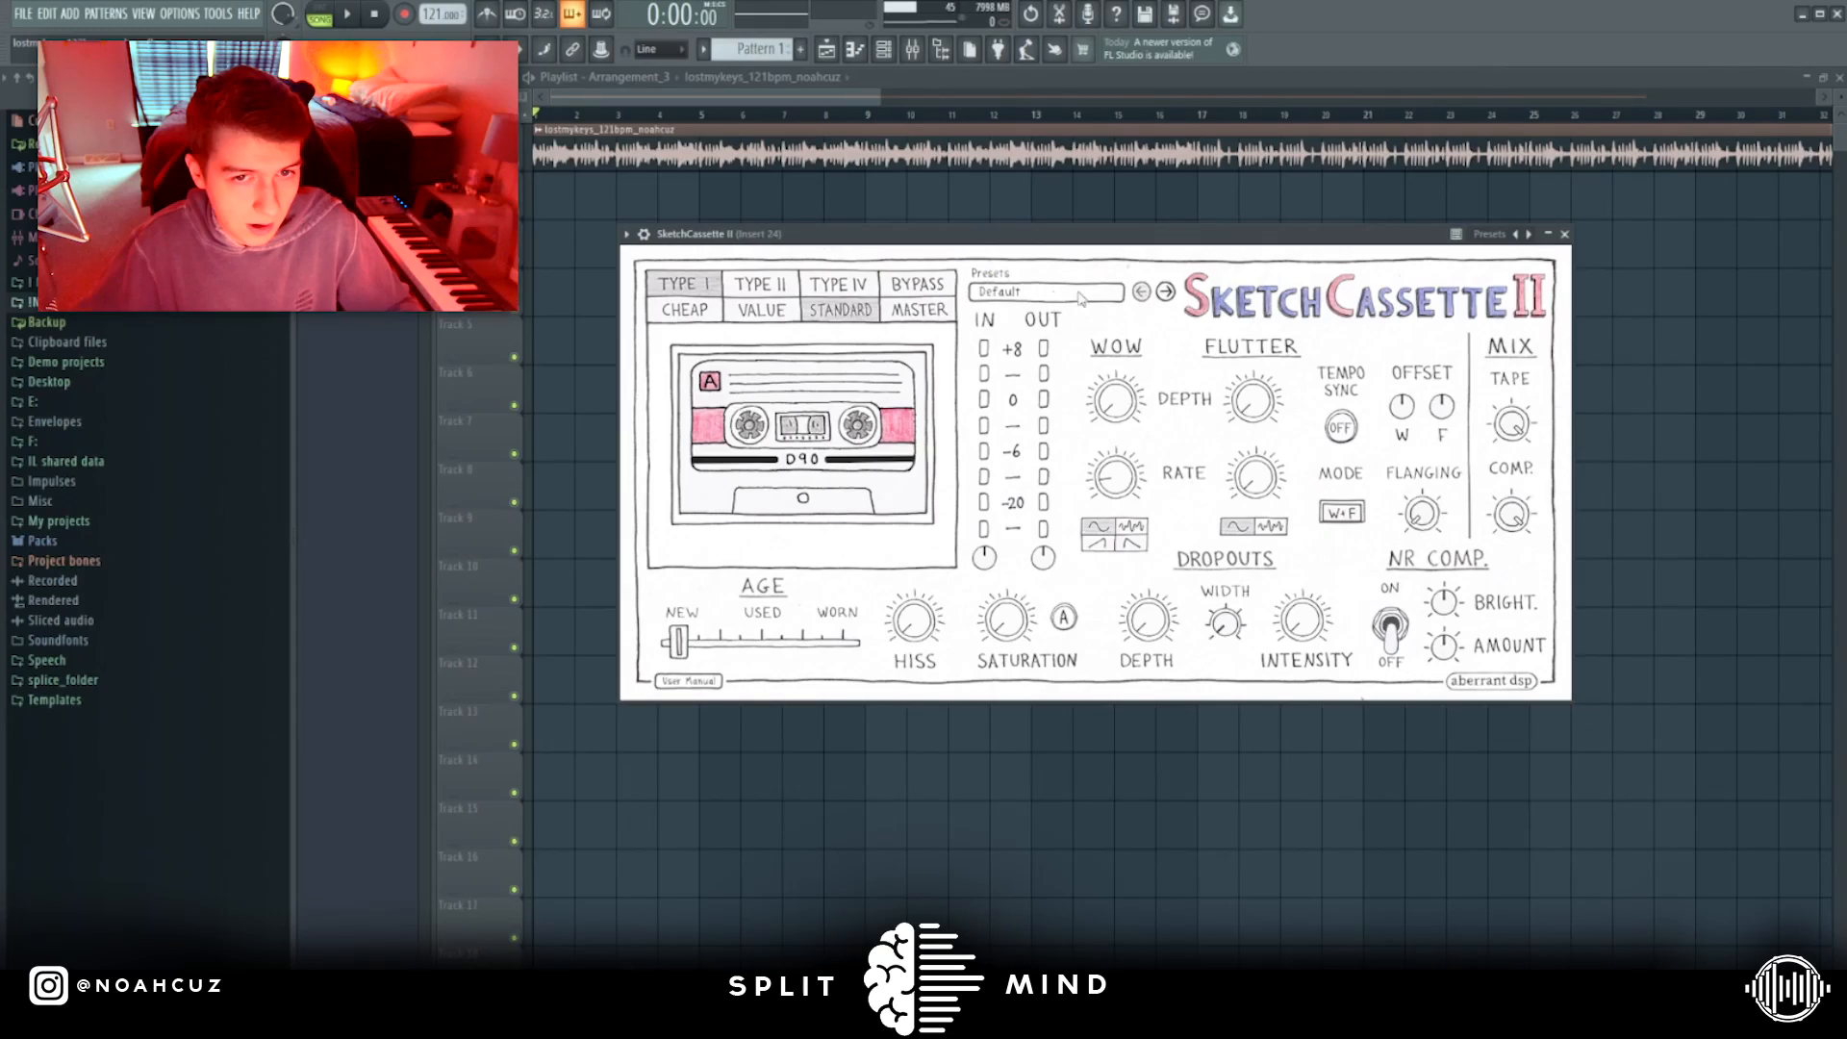
left_click_drag(1264, 238, 1210, 245)
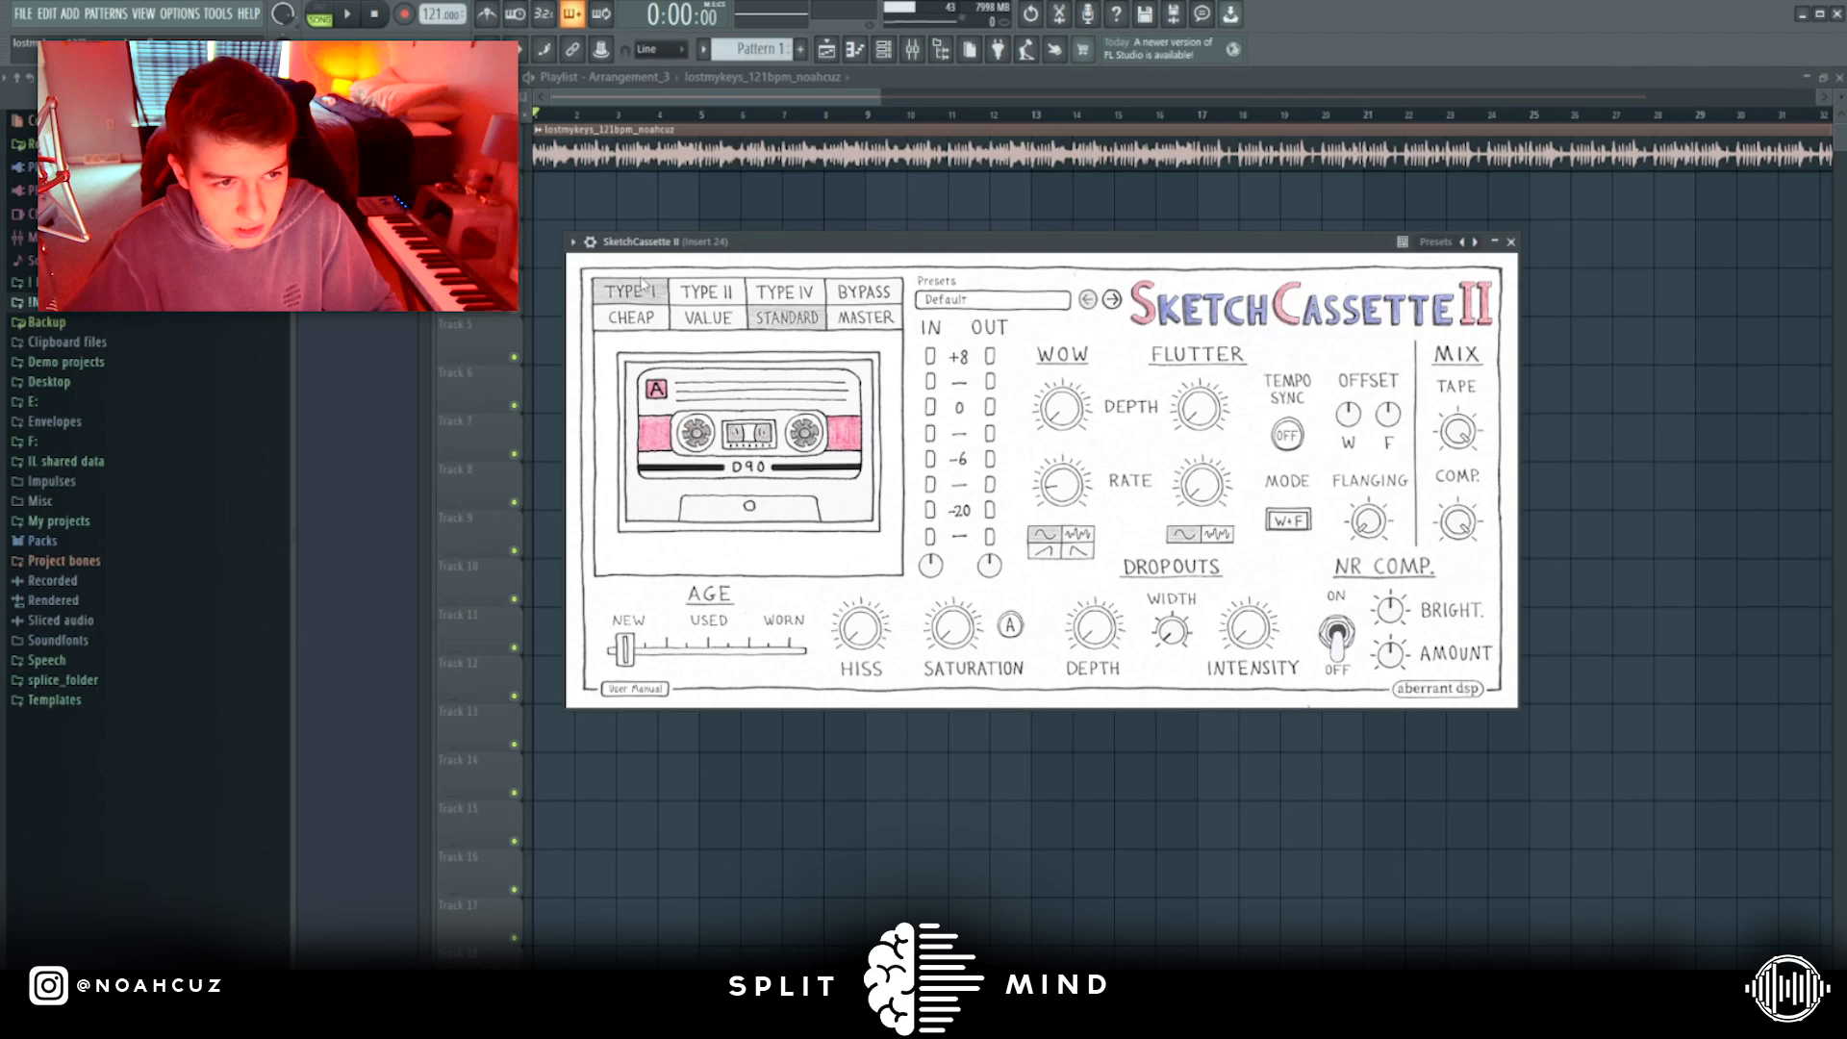
Try the Type II, Type IV and Bypass tape settings and return the tape to Type I.
left_click(707, 291)
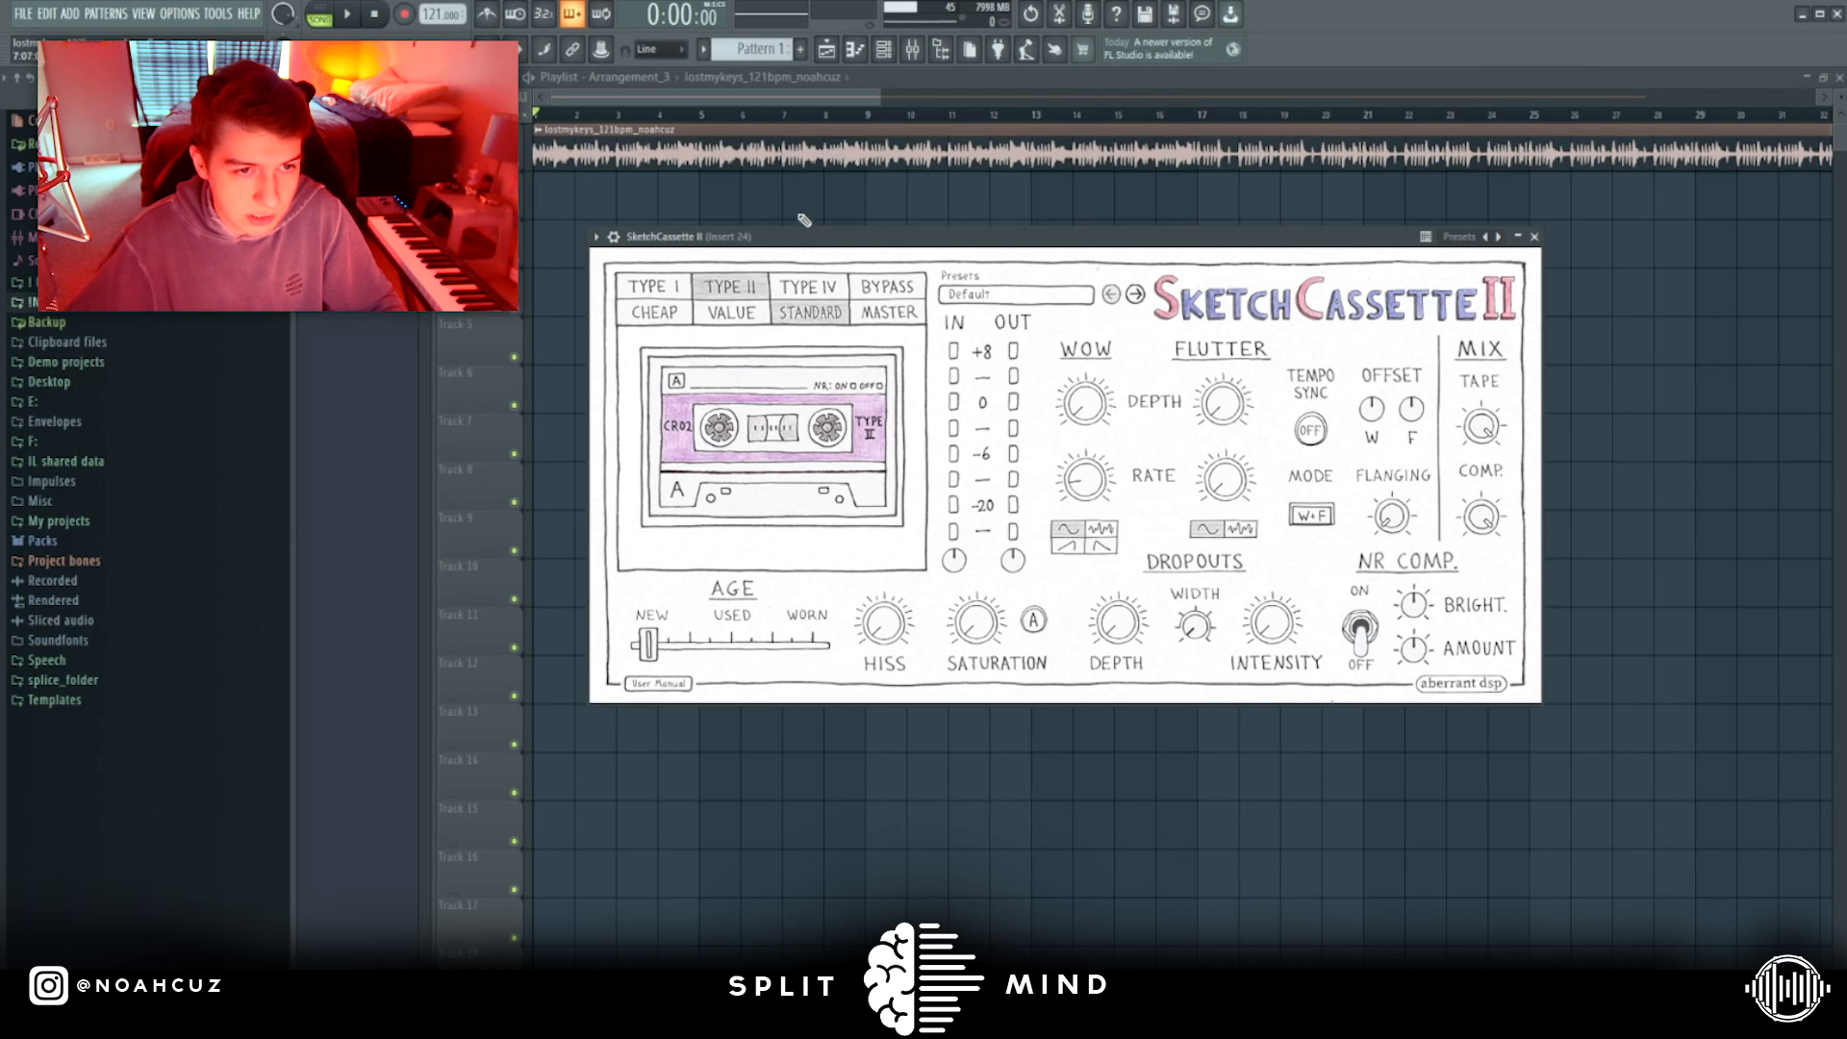
left_click(807, 287)
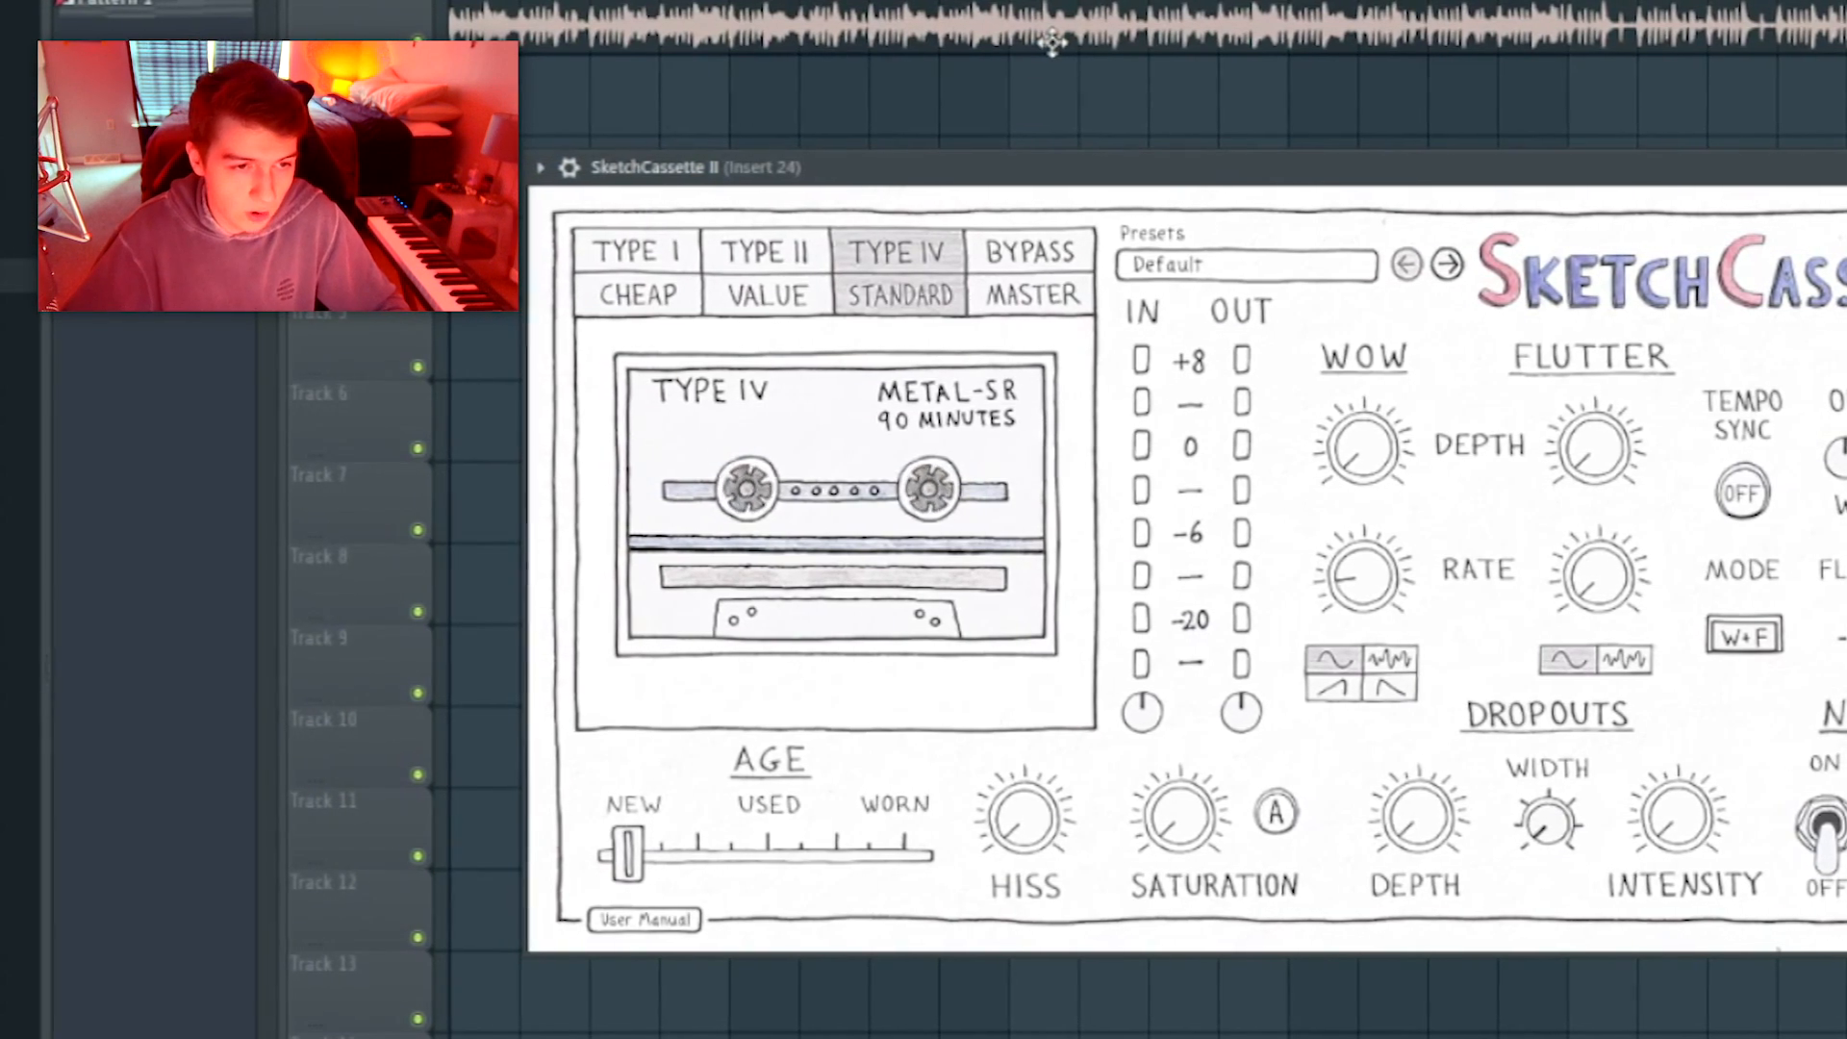
left_click(1056, 263)
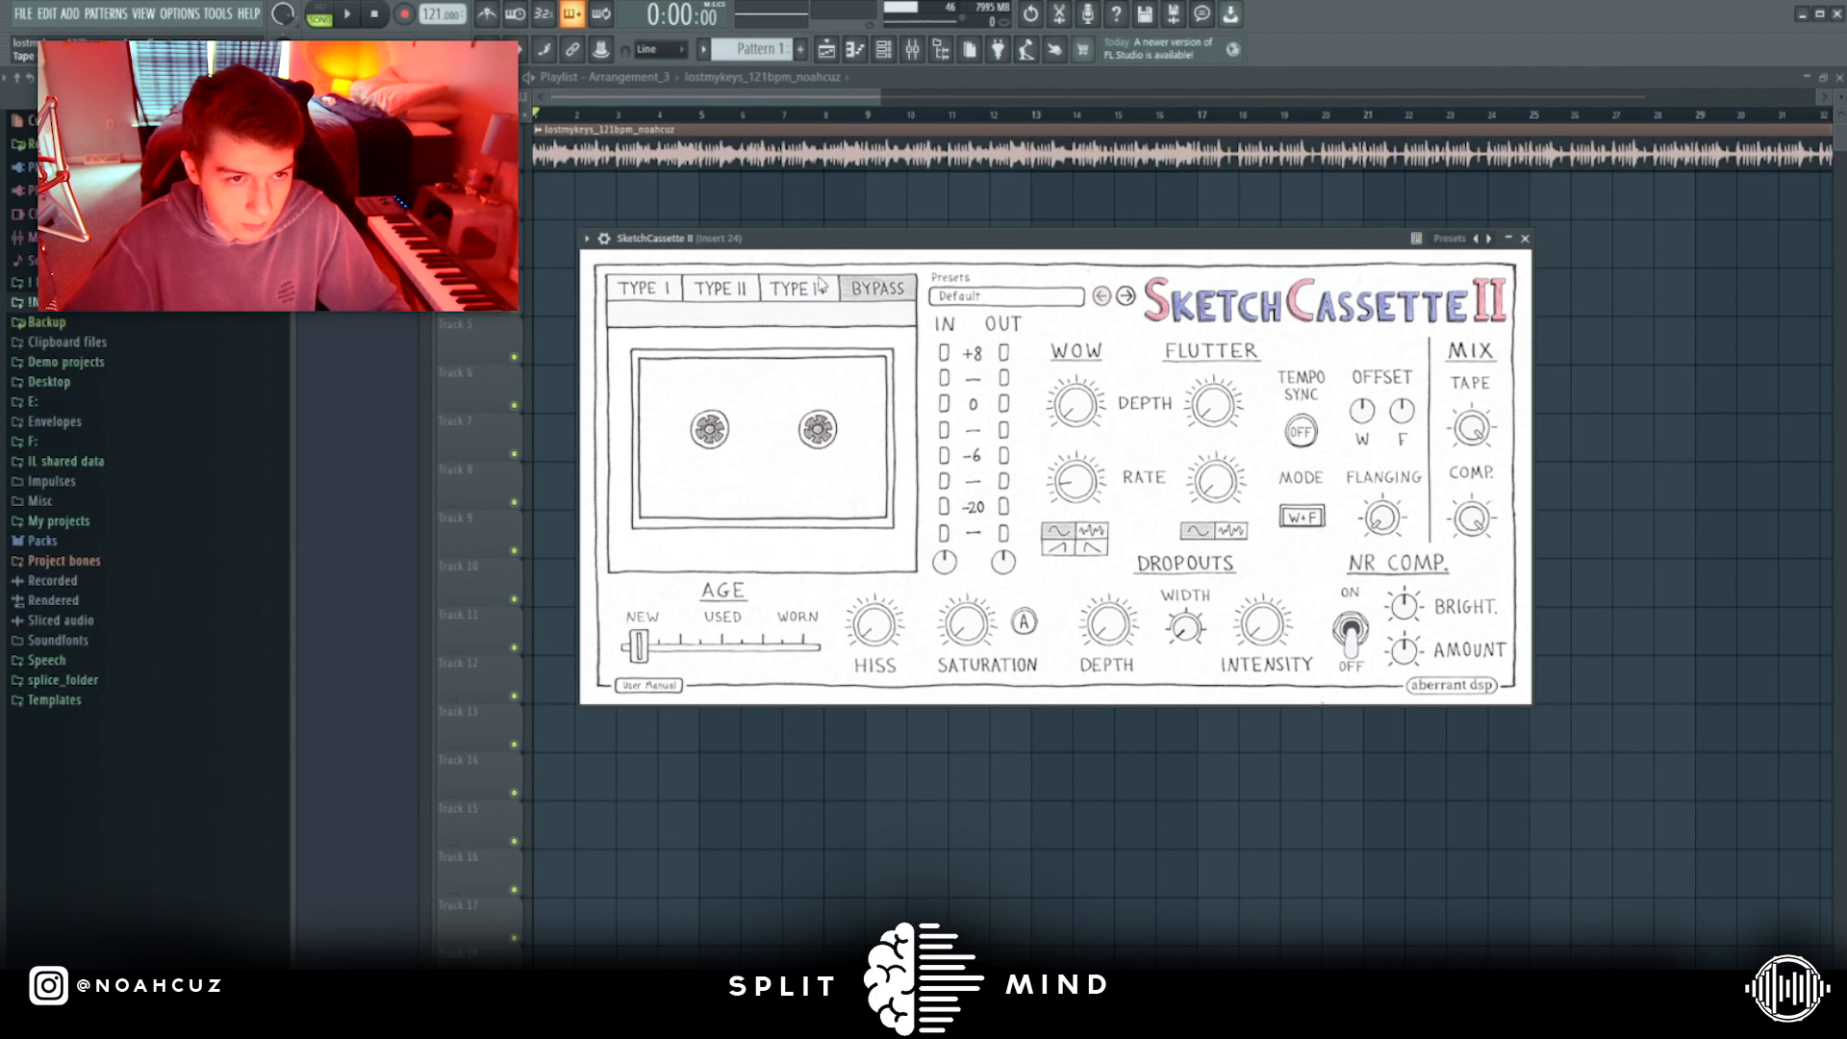
left_click(814, 287)
left_click(724, 287)
left_click(649, 287)
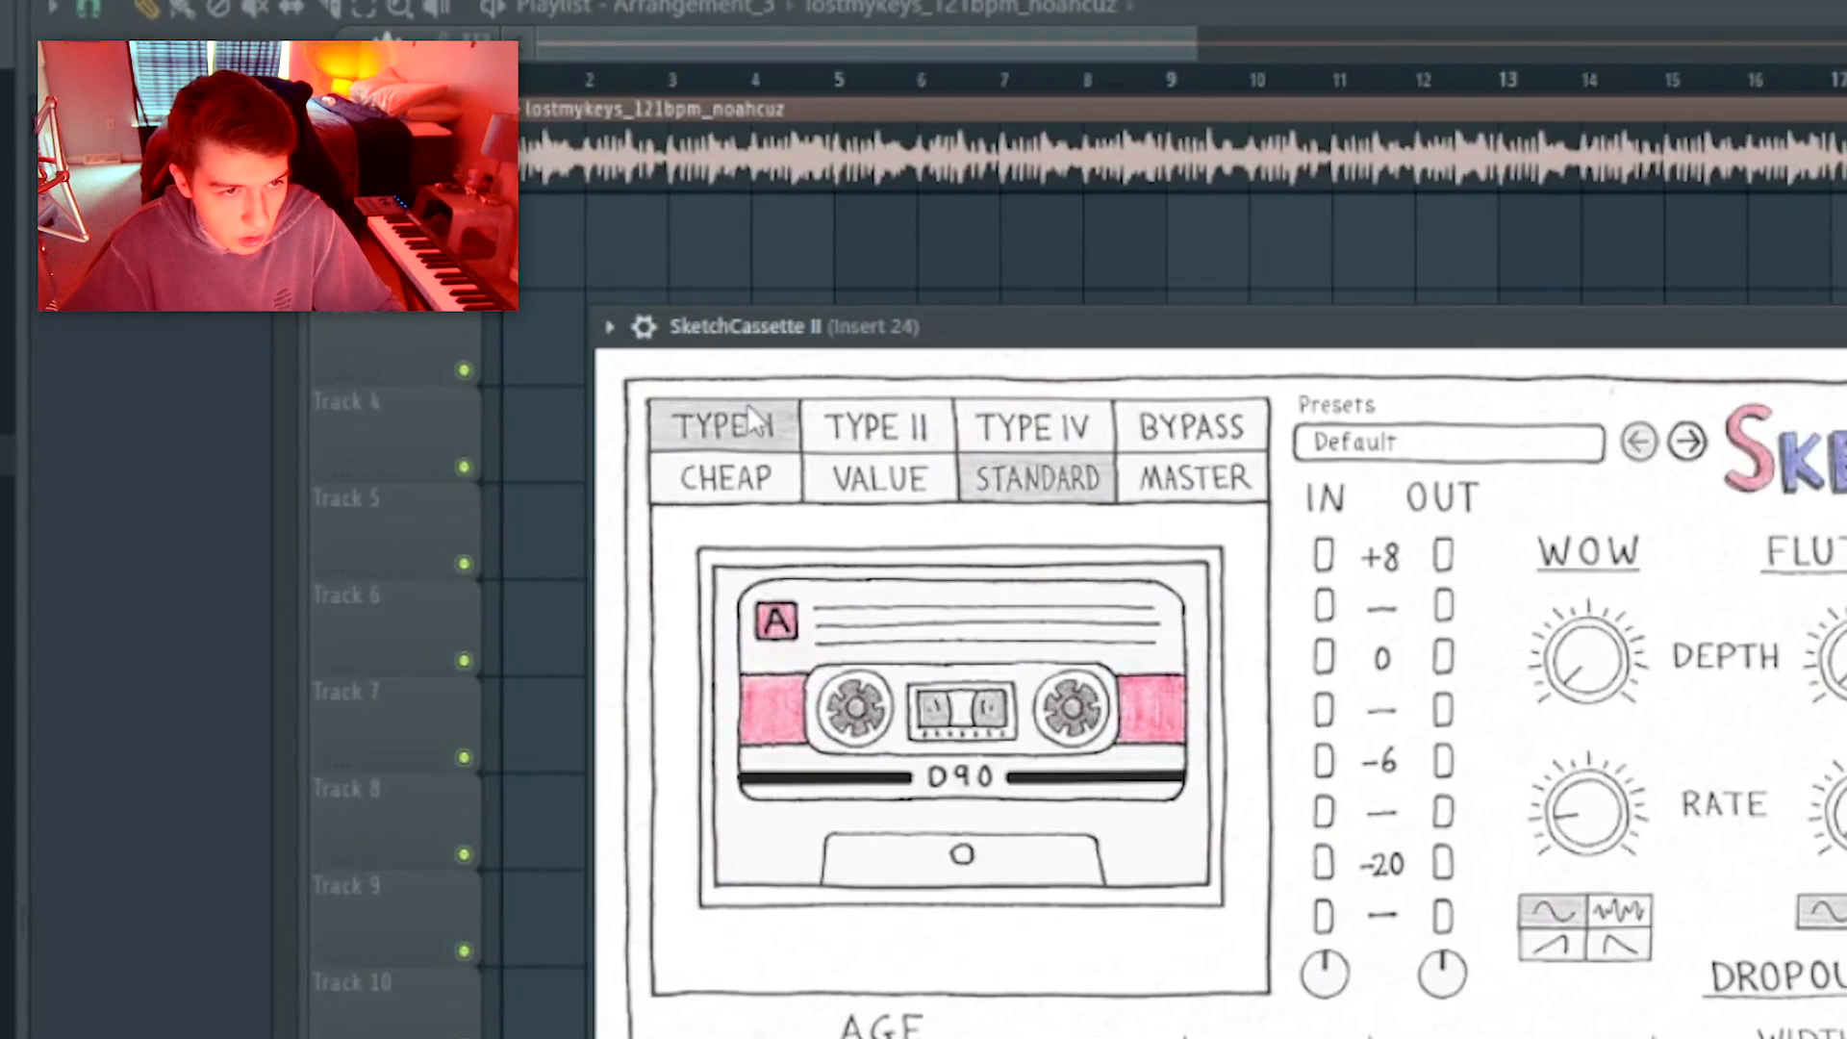
Go through the tape quality options Cheap, Value and Standard, finishing on Master.
left_click(725, 478)
left_click(880, 478)
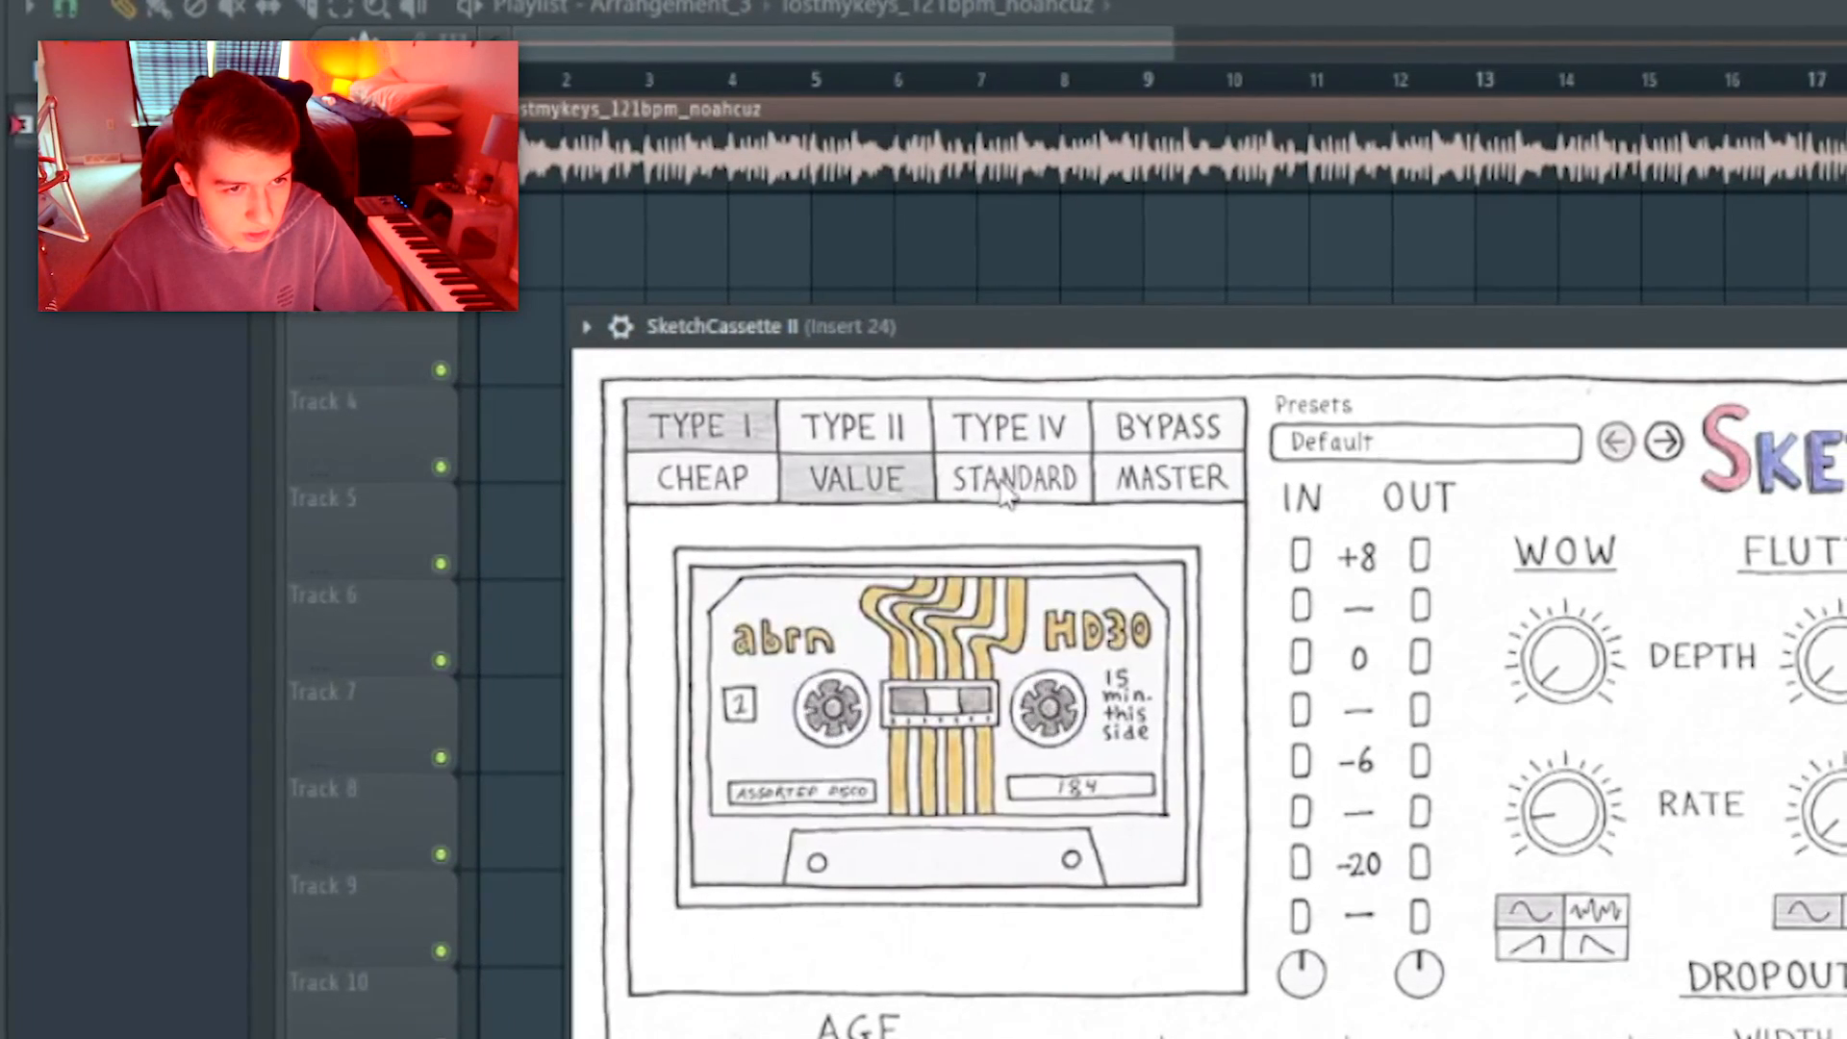
left_click(1006, 486)
left_click(1171, 478)
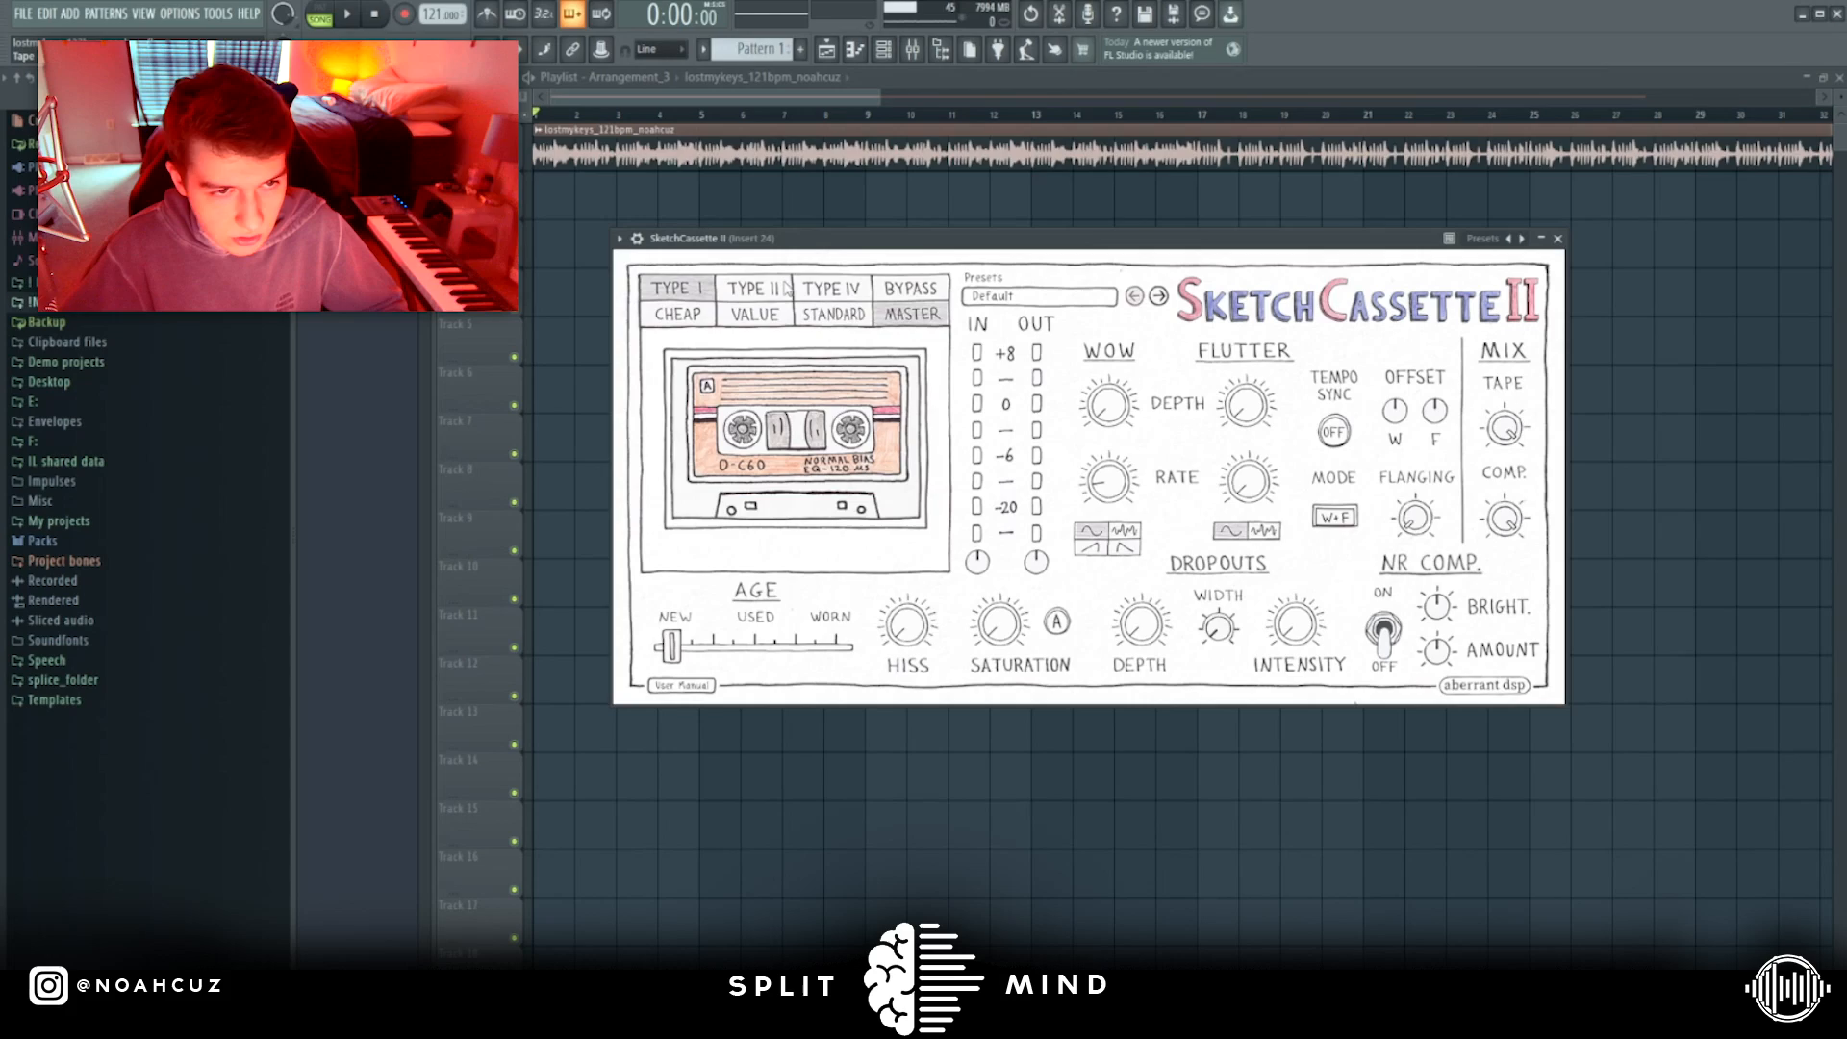
Play the track while auditioning the Type II and Type IV tapes and the Cheap and Value qualities.
key("space")
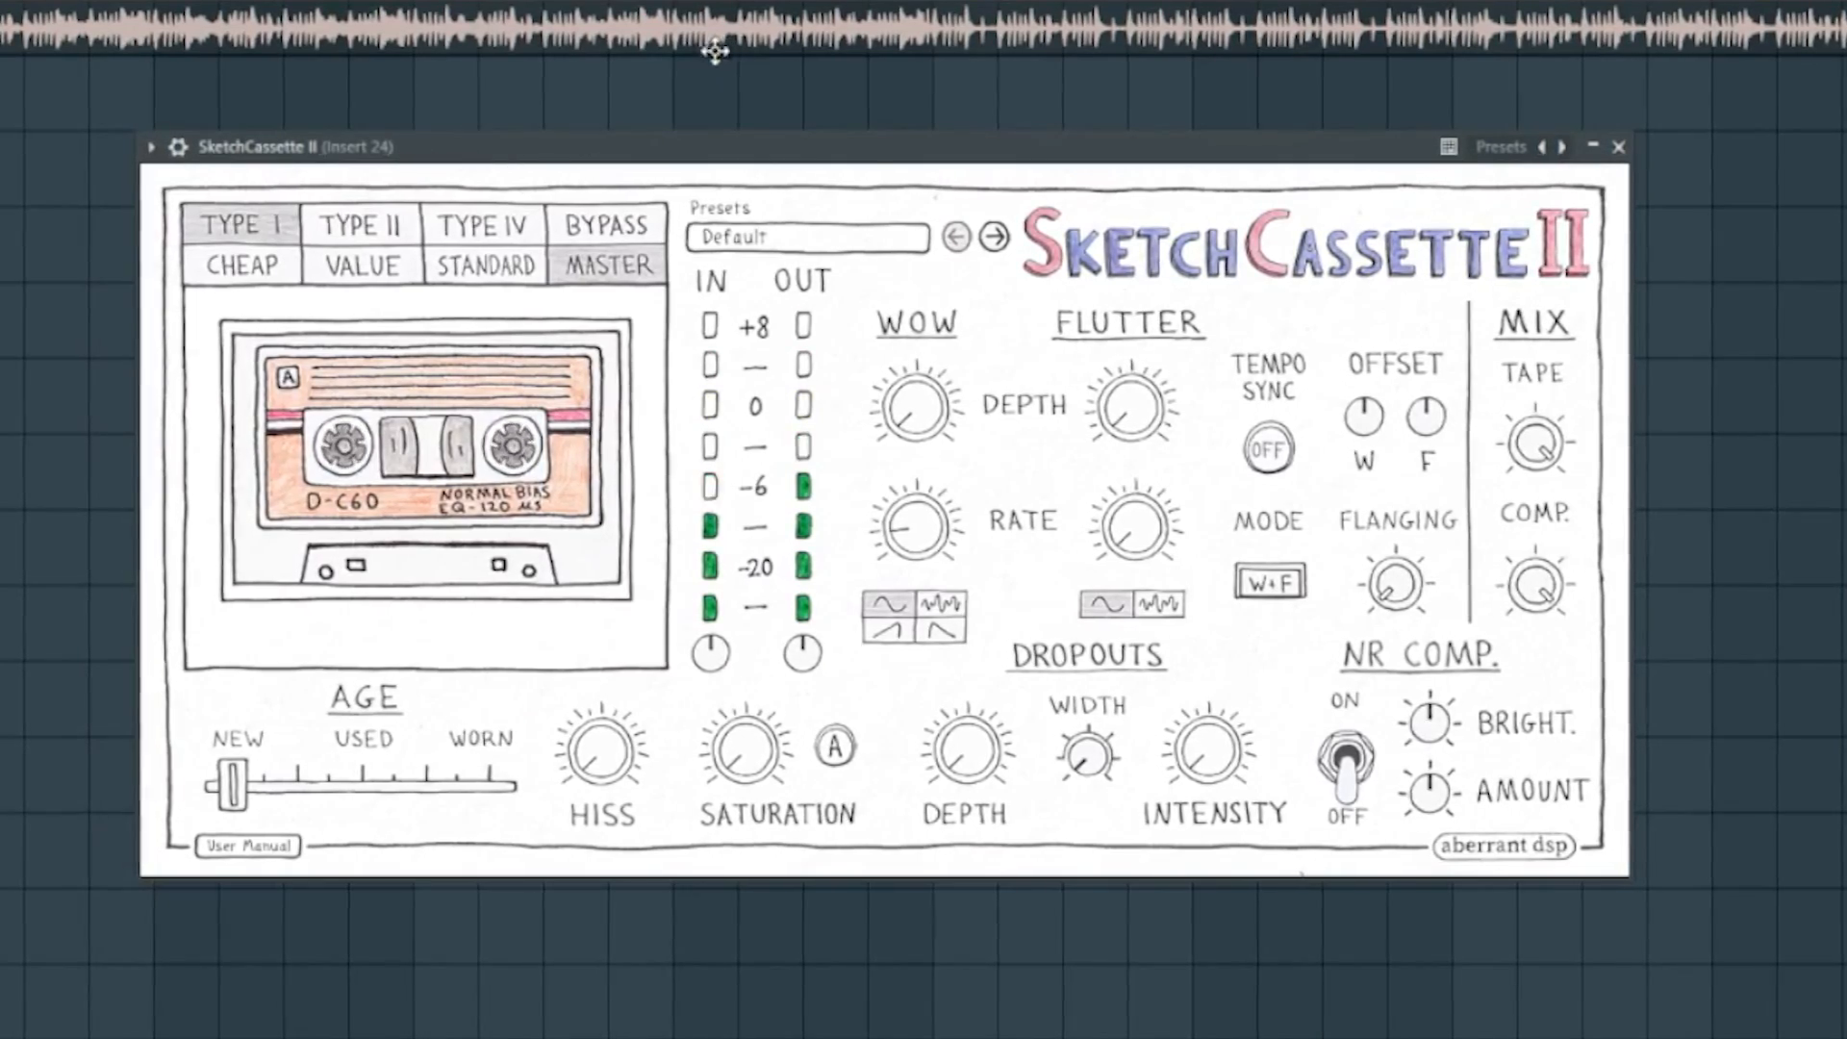
left_click(363, 229)
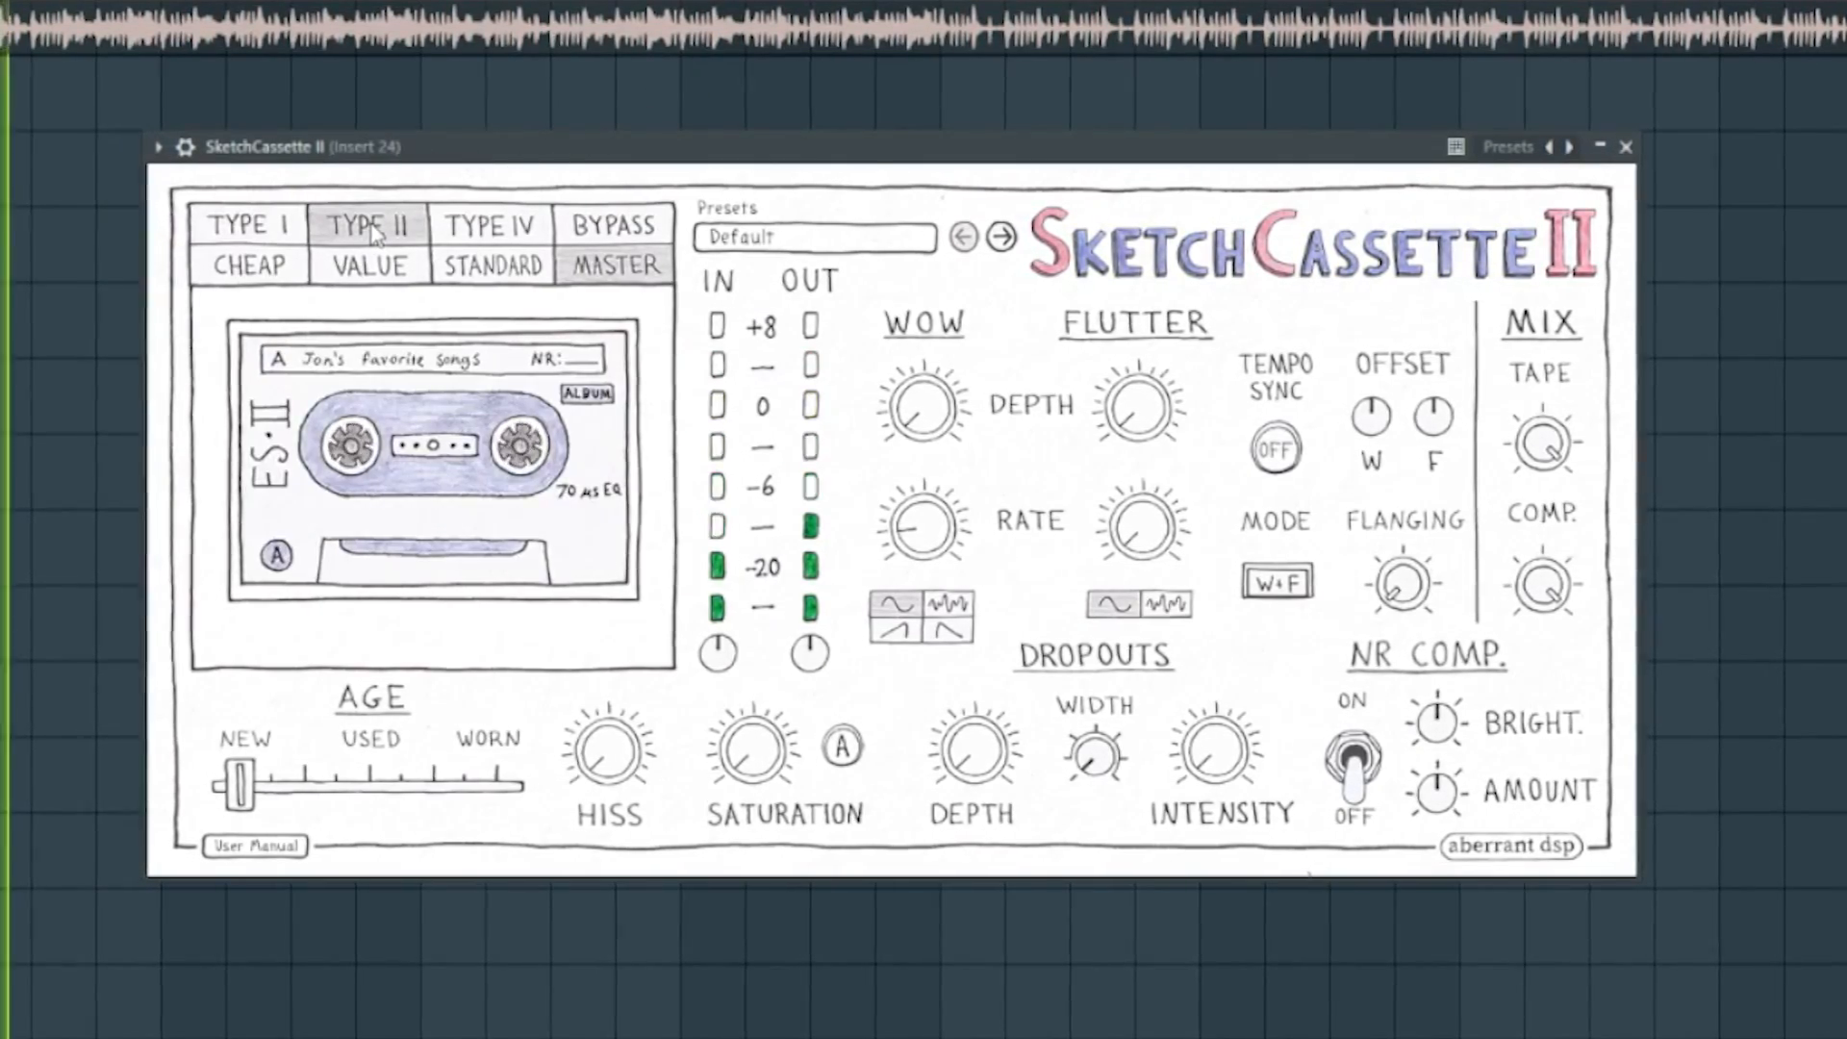
left_click(483, 234)
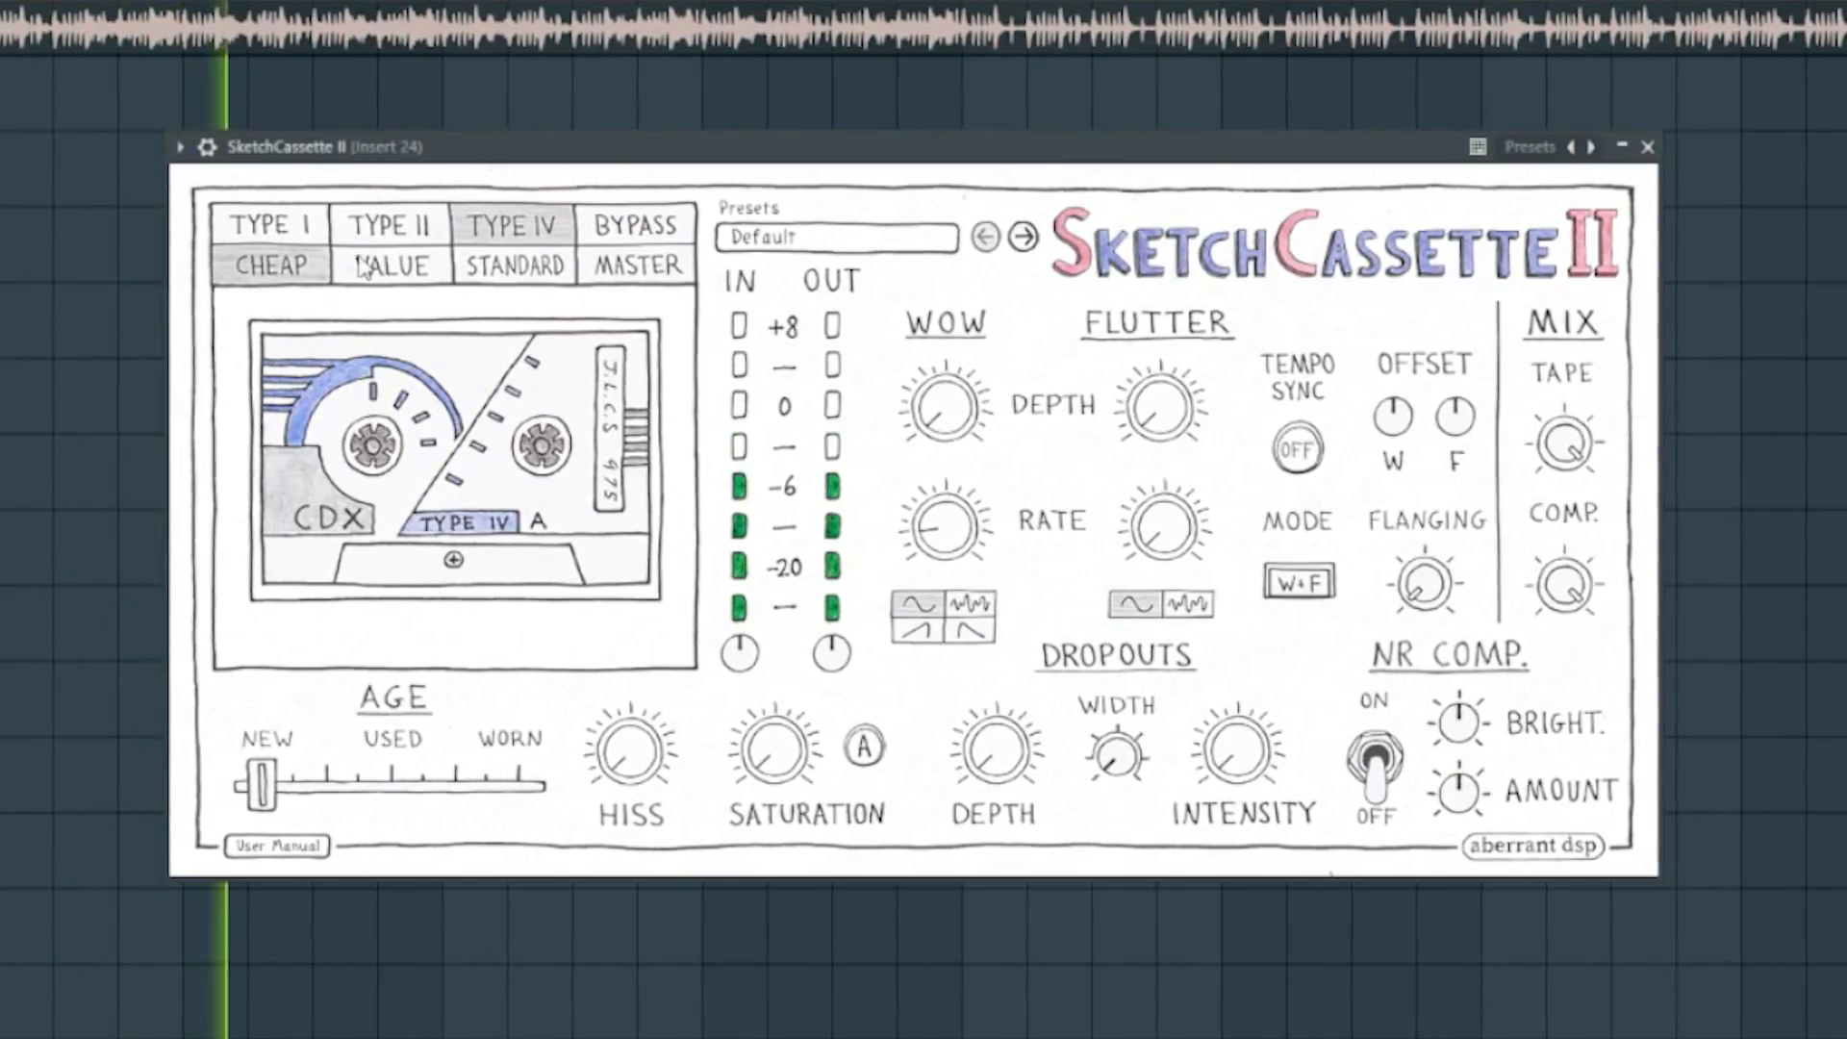
left_click(390, 269)
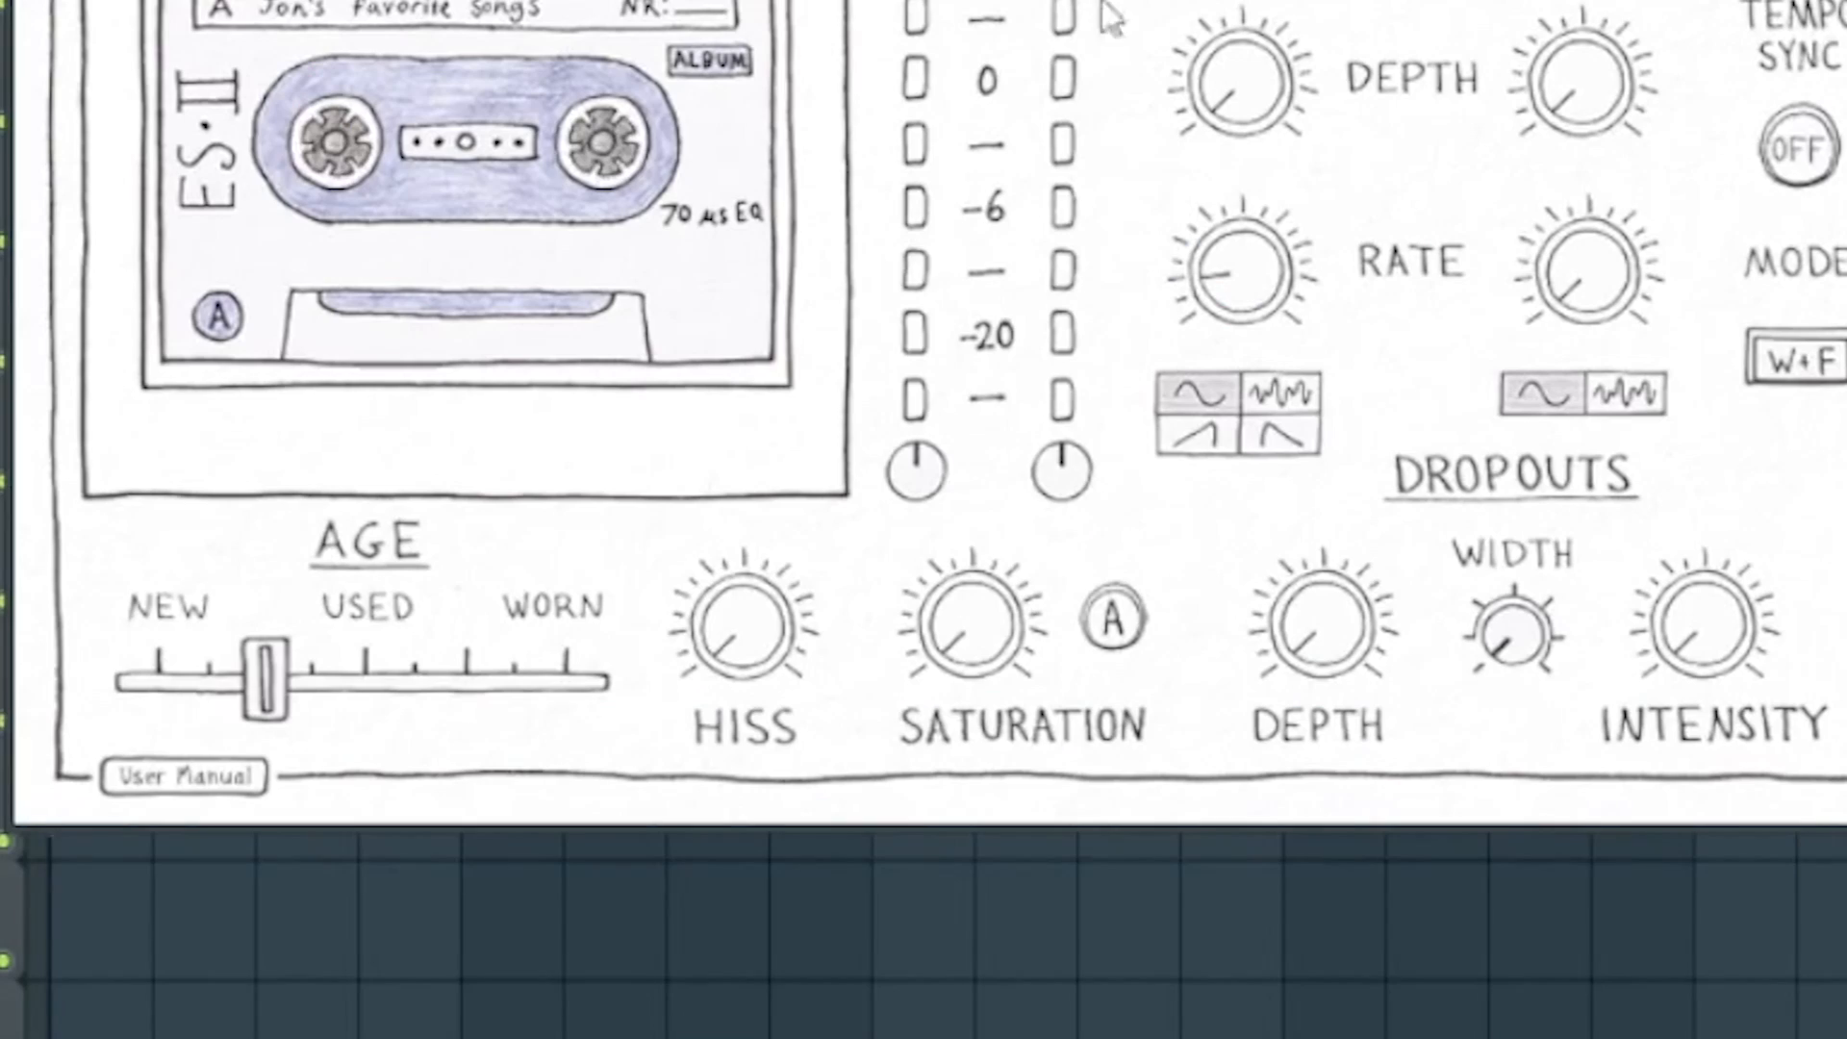
Play the track and try different Saturation amounts, leaving the saturation at a high level.
key("space")
left_click_drag(810, 628, 809, 505)
left_click_drag(770, 341, 768, 625)
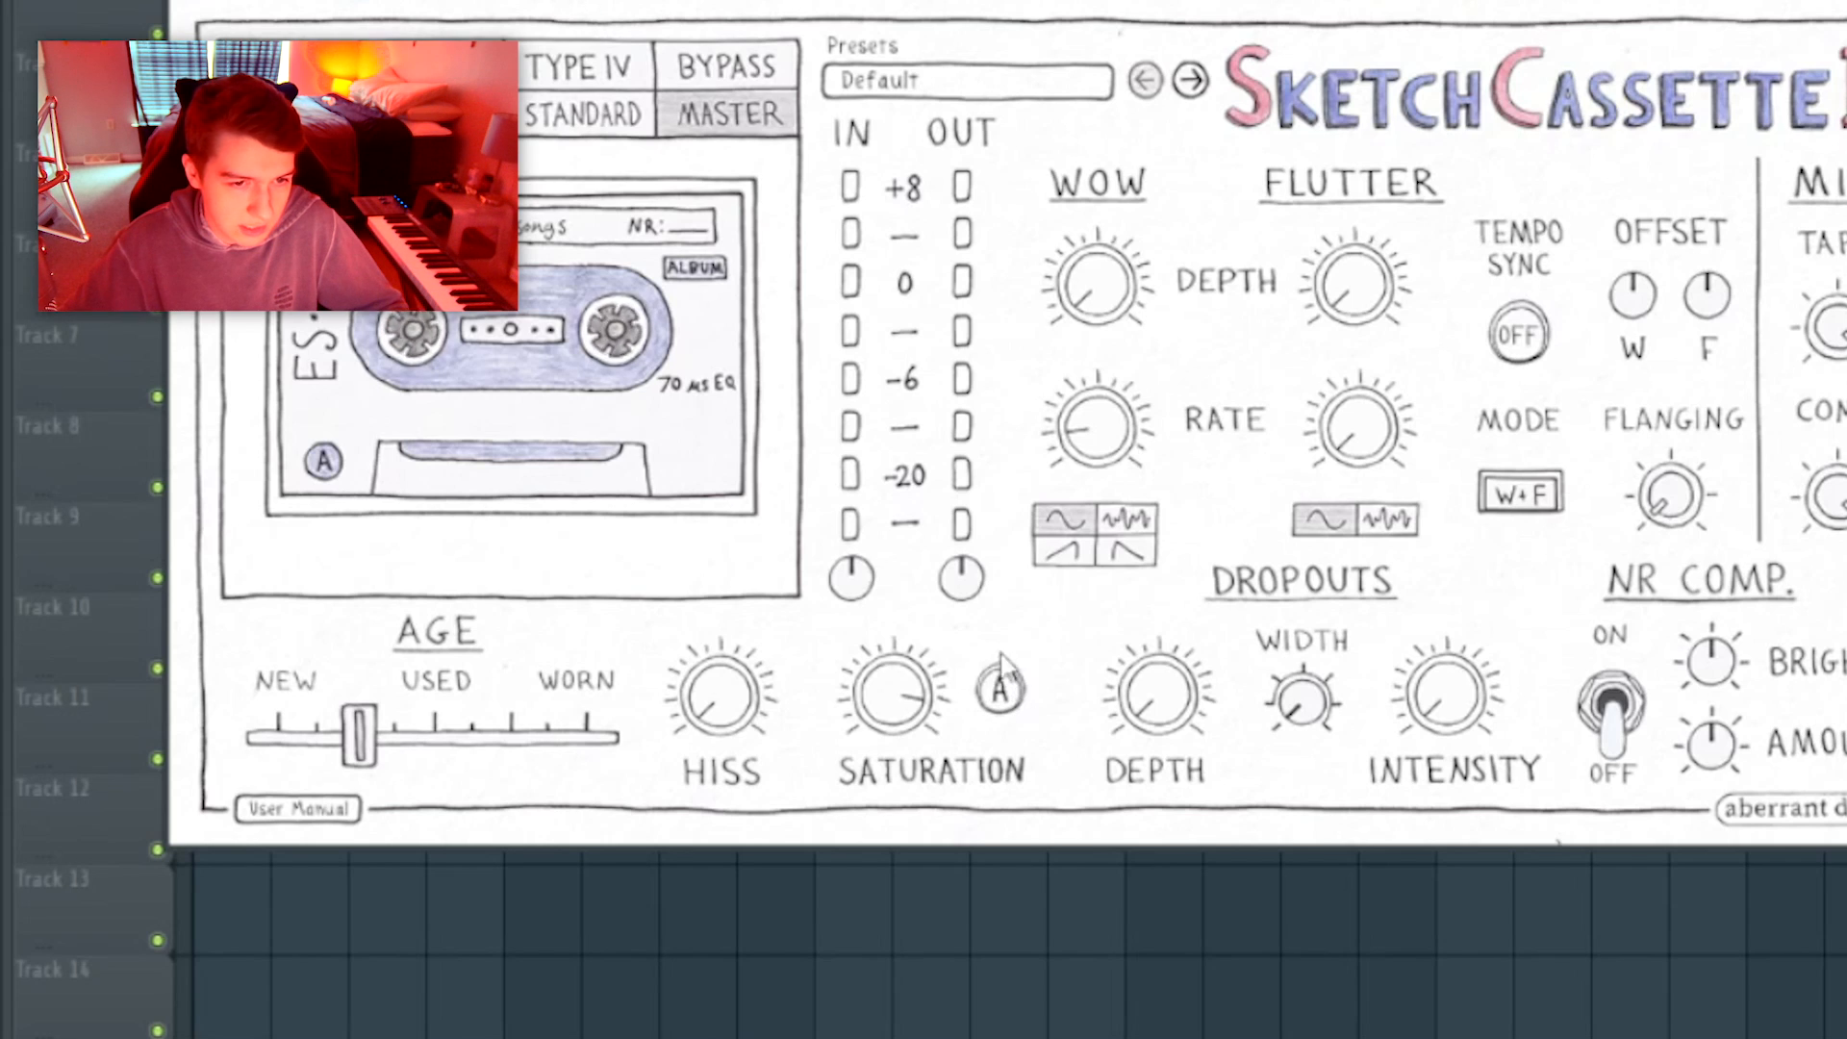
Compare saturation modes A and B by switching between them during playback.
left_click(1001, 701)
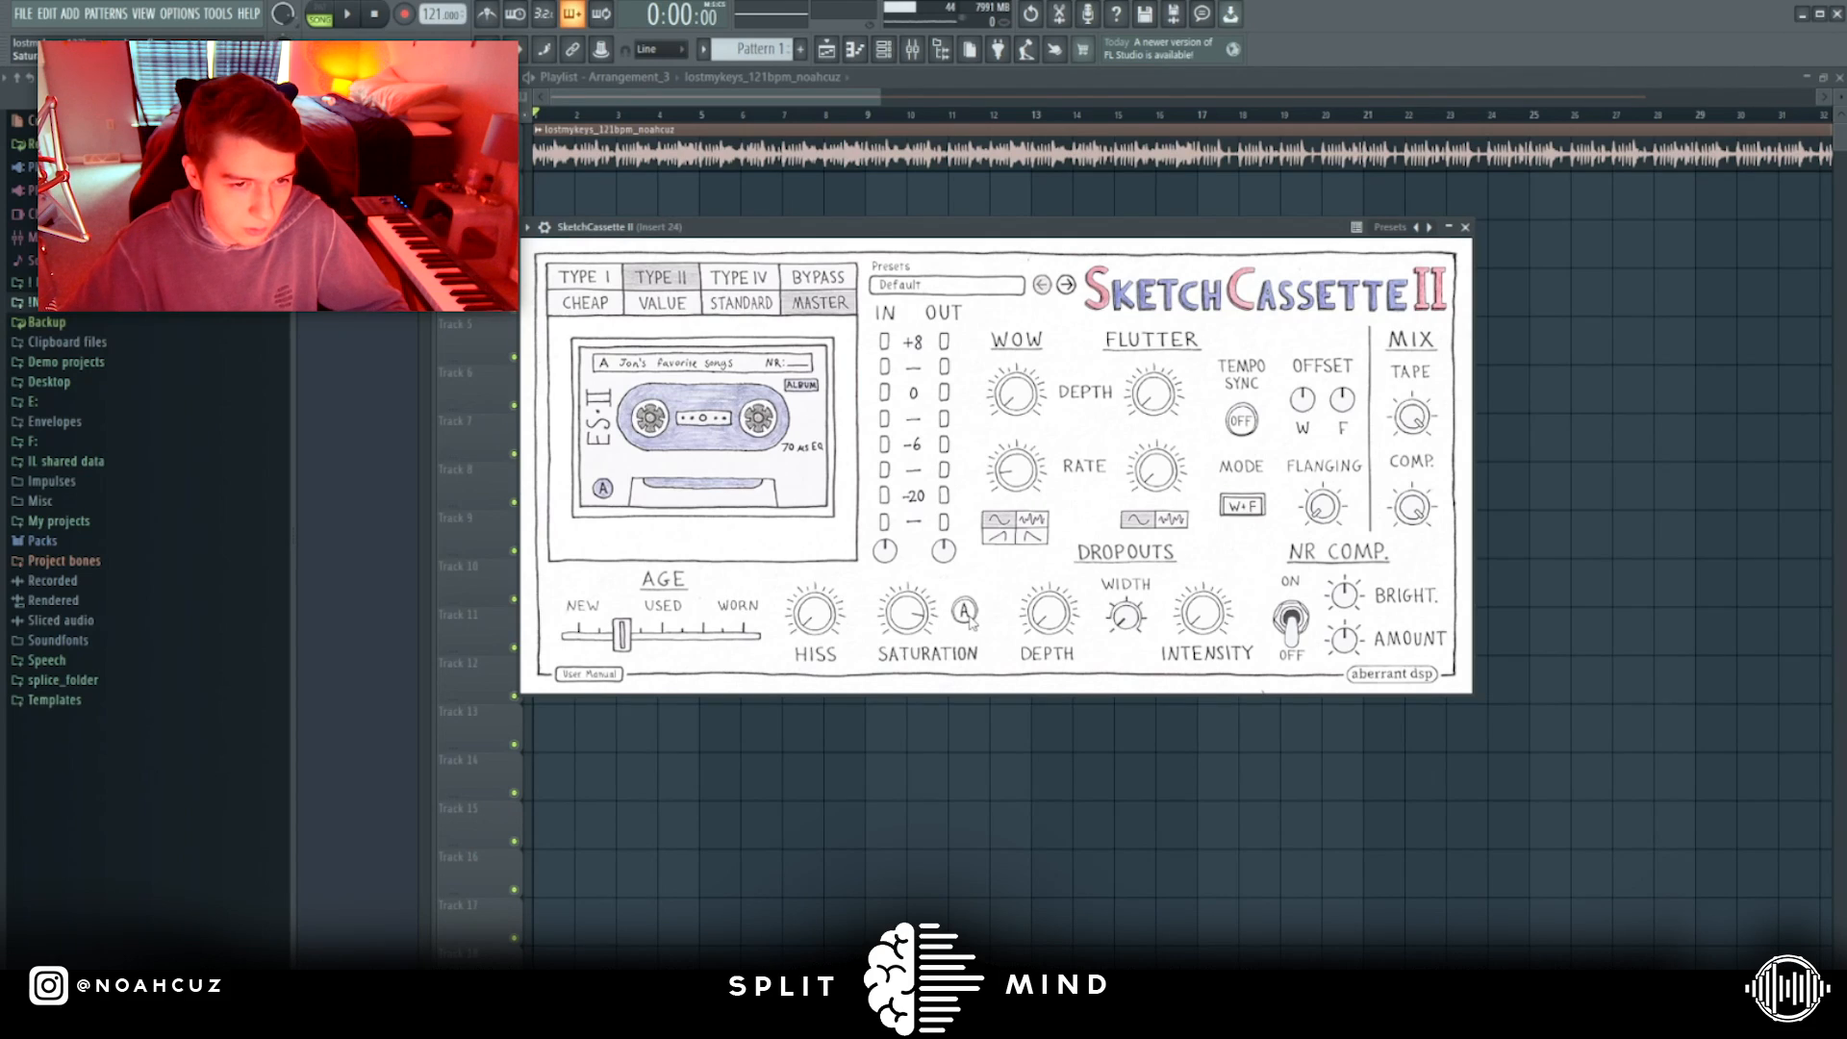
key("space")
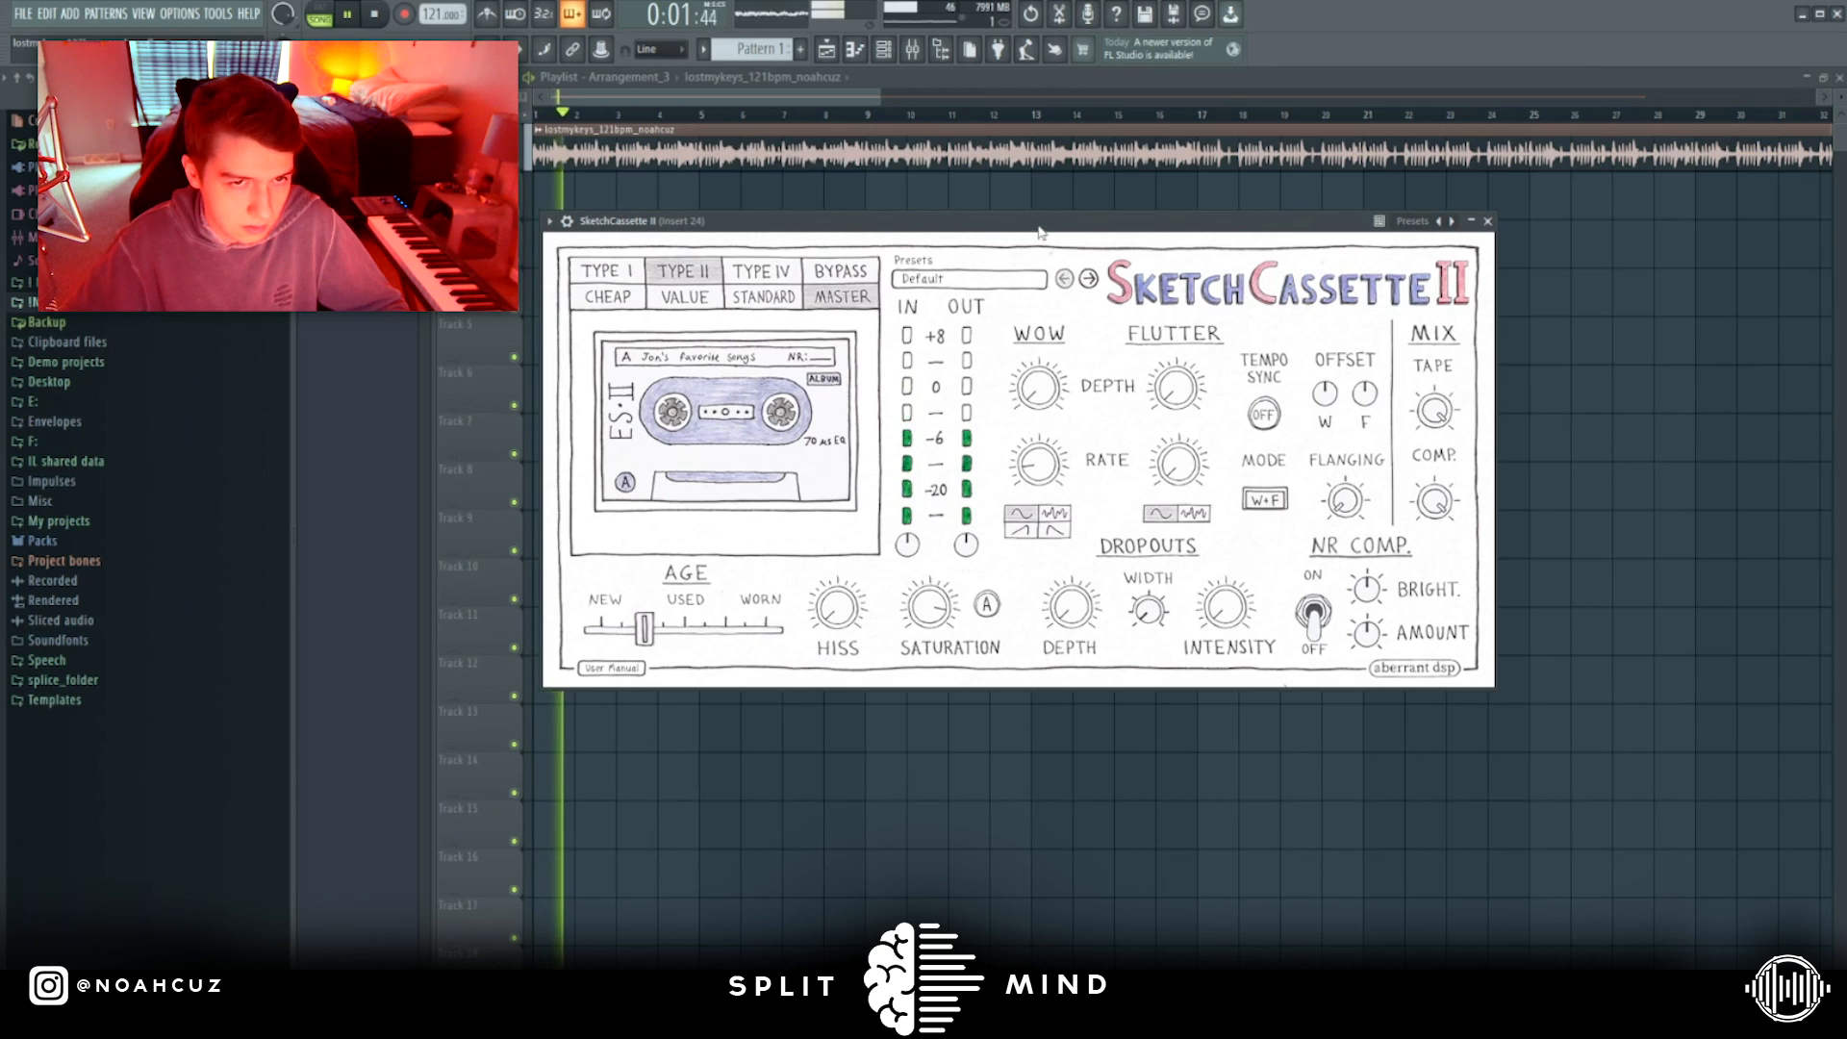
key("space")
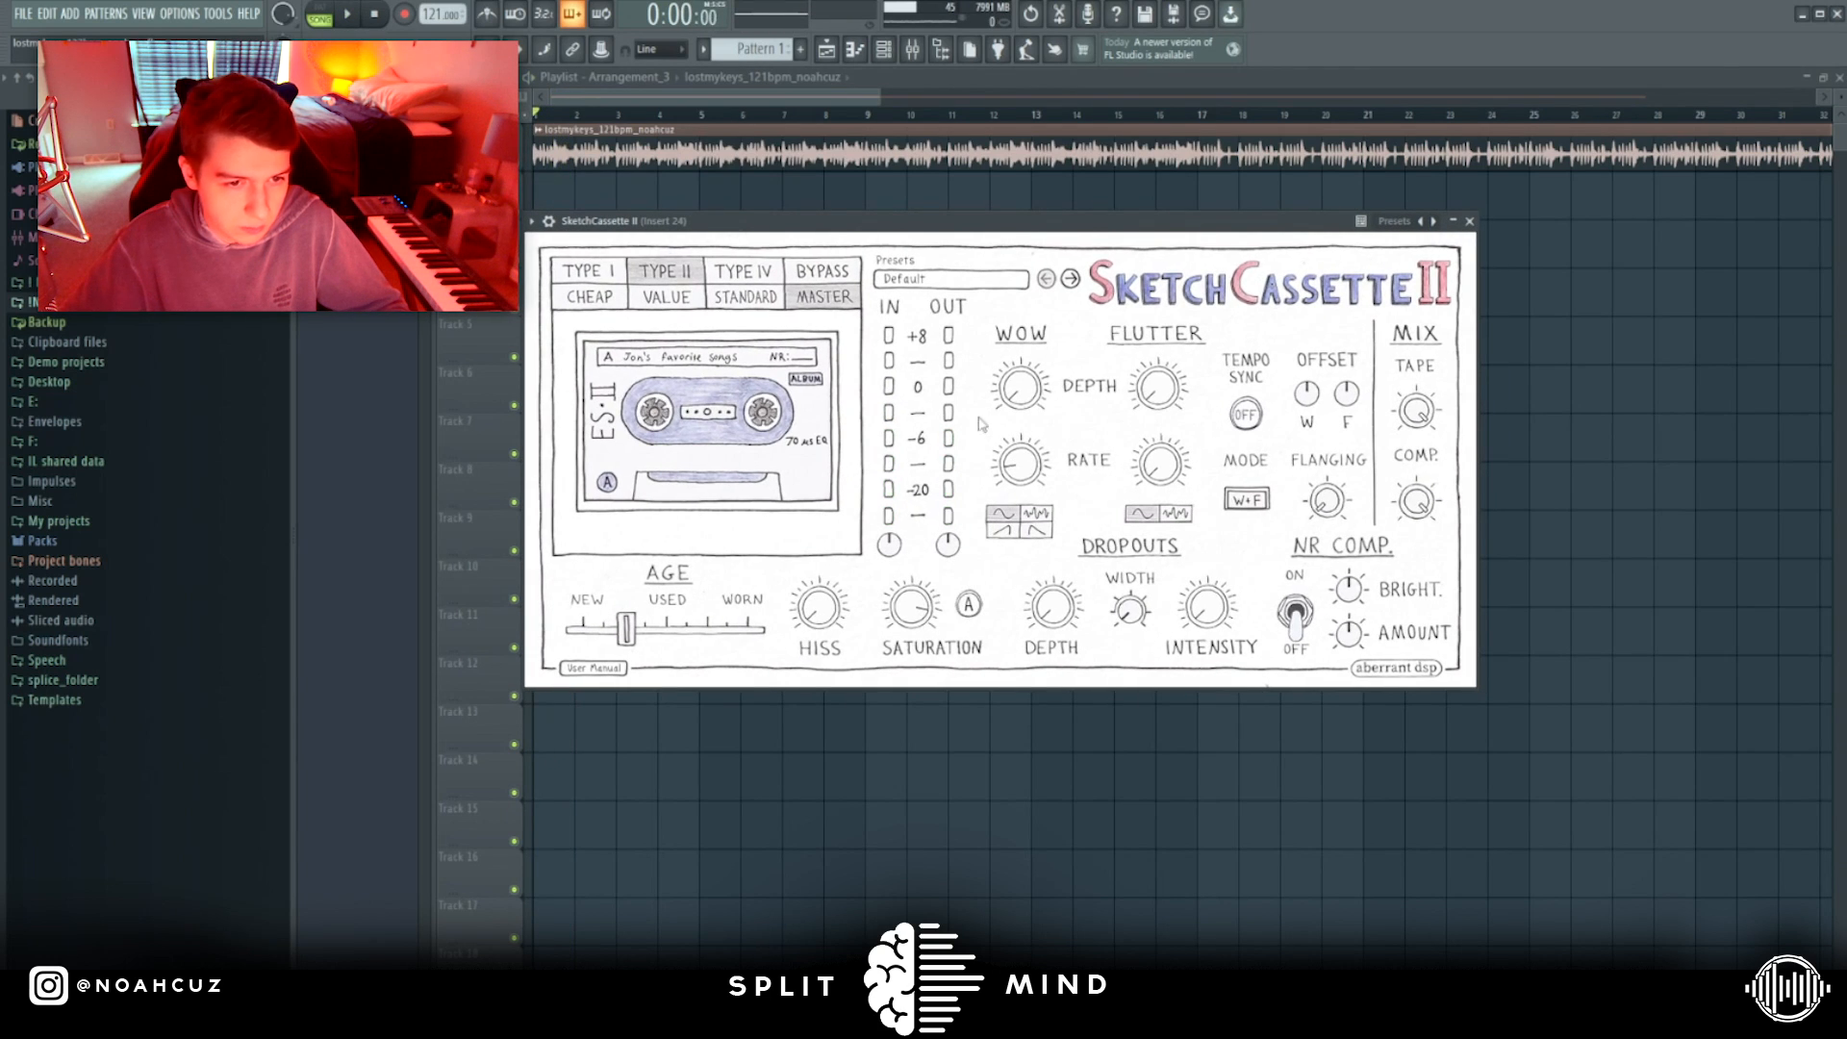
key("space")
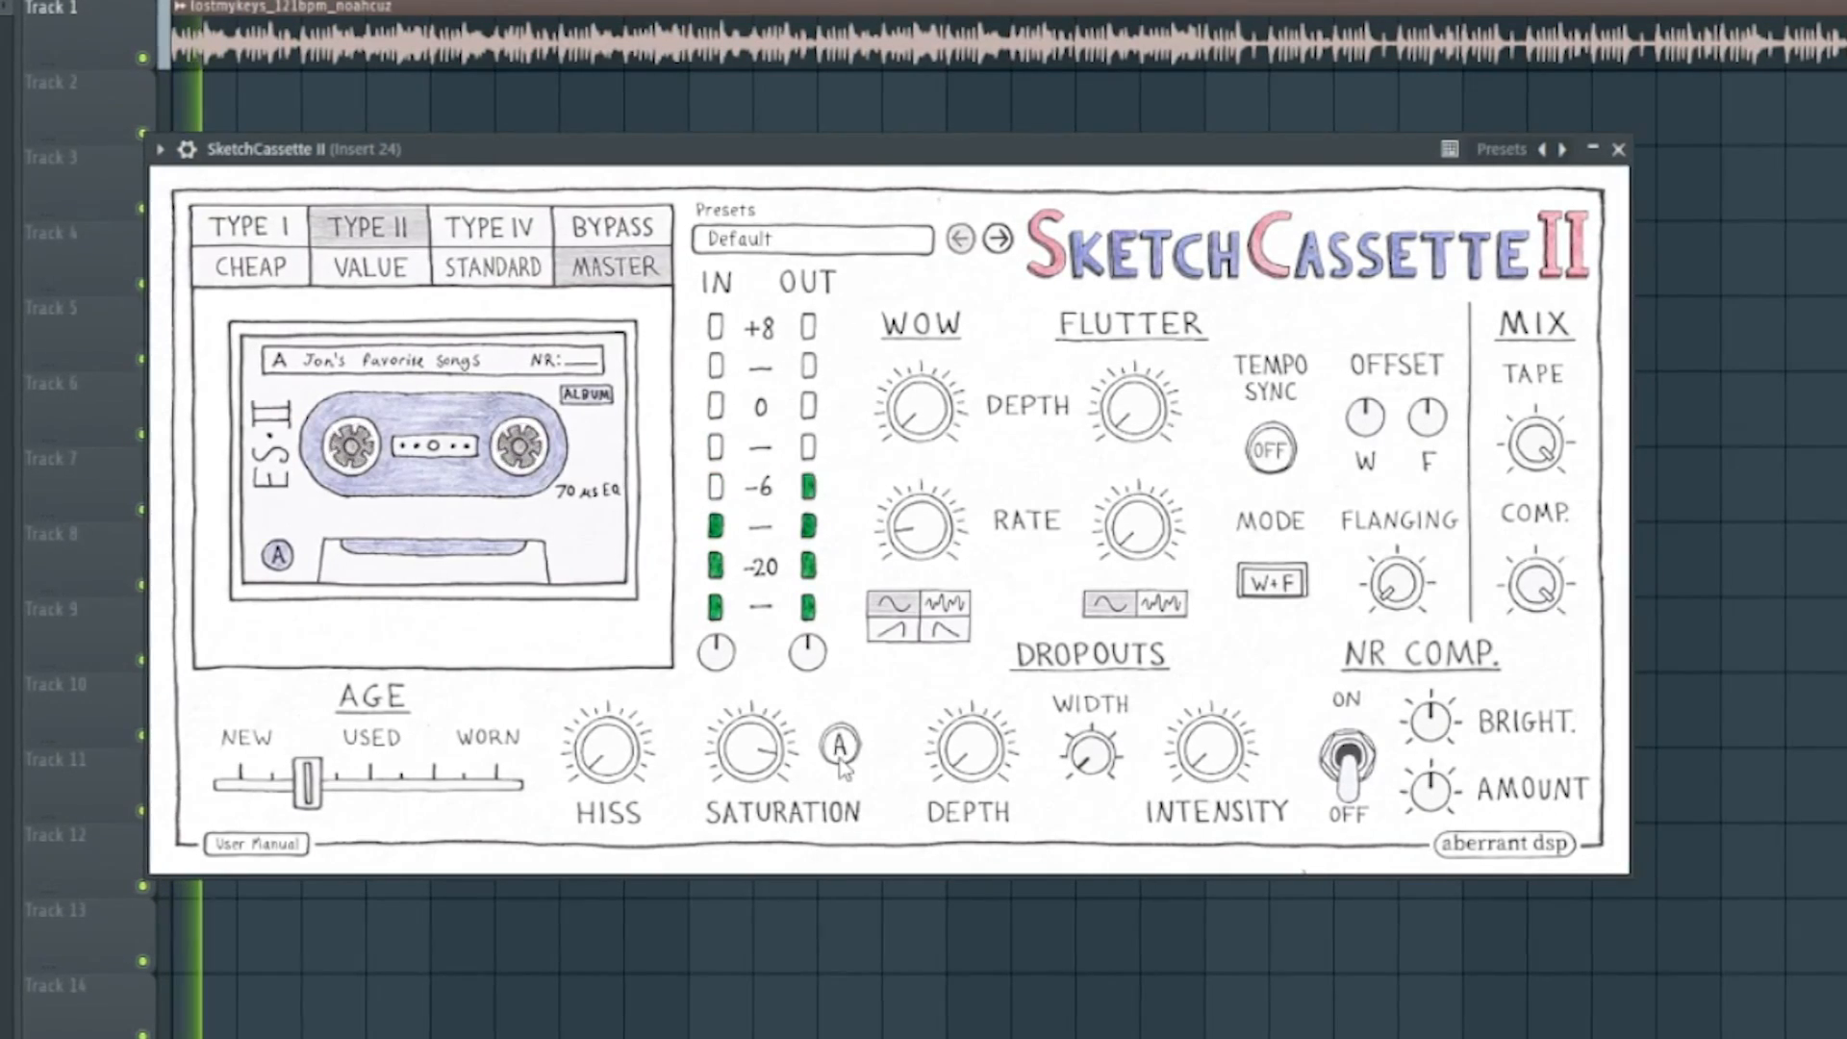
left_click(844, 746)
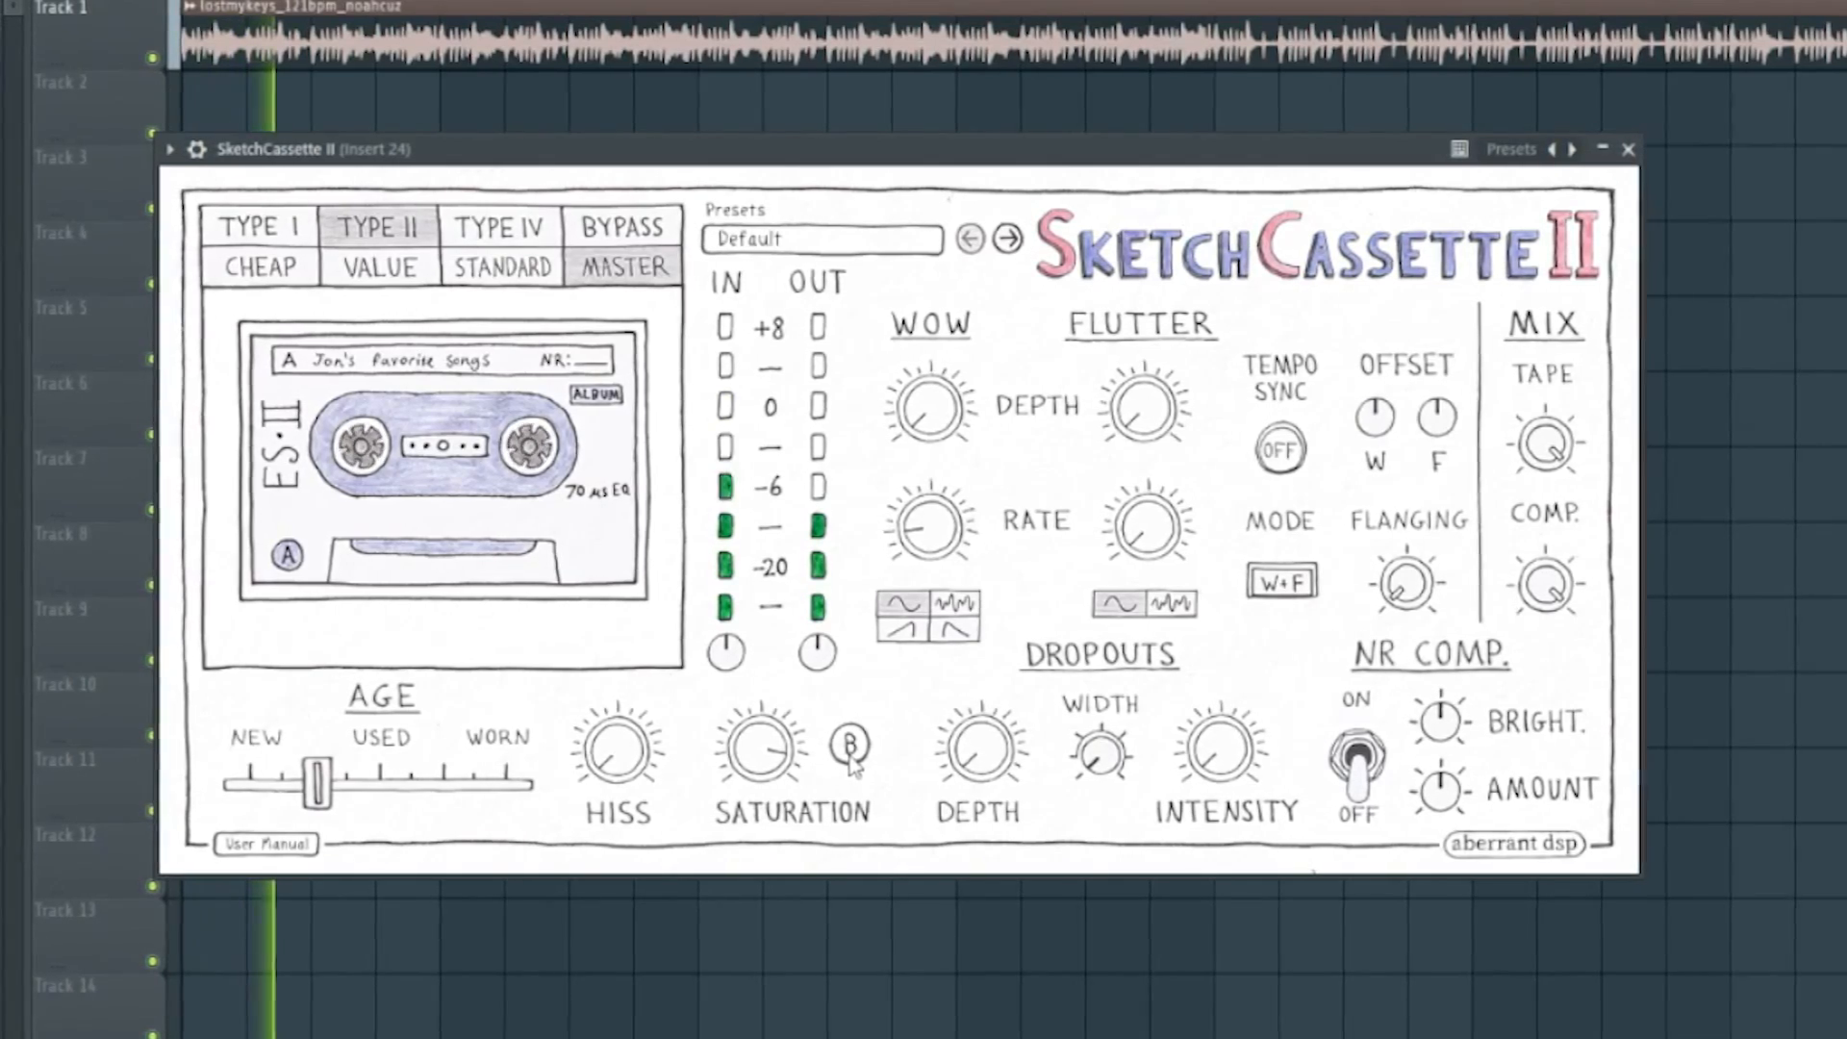
left_click(853, 747)
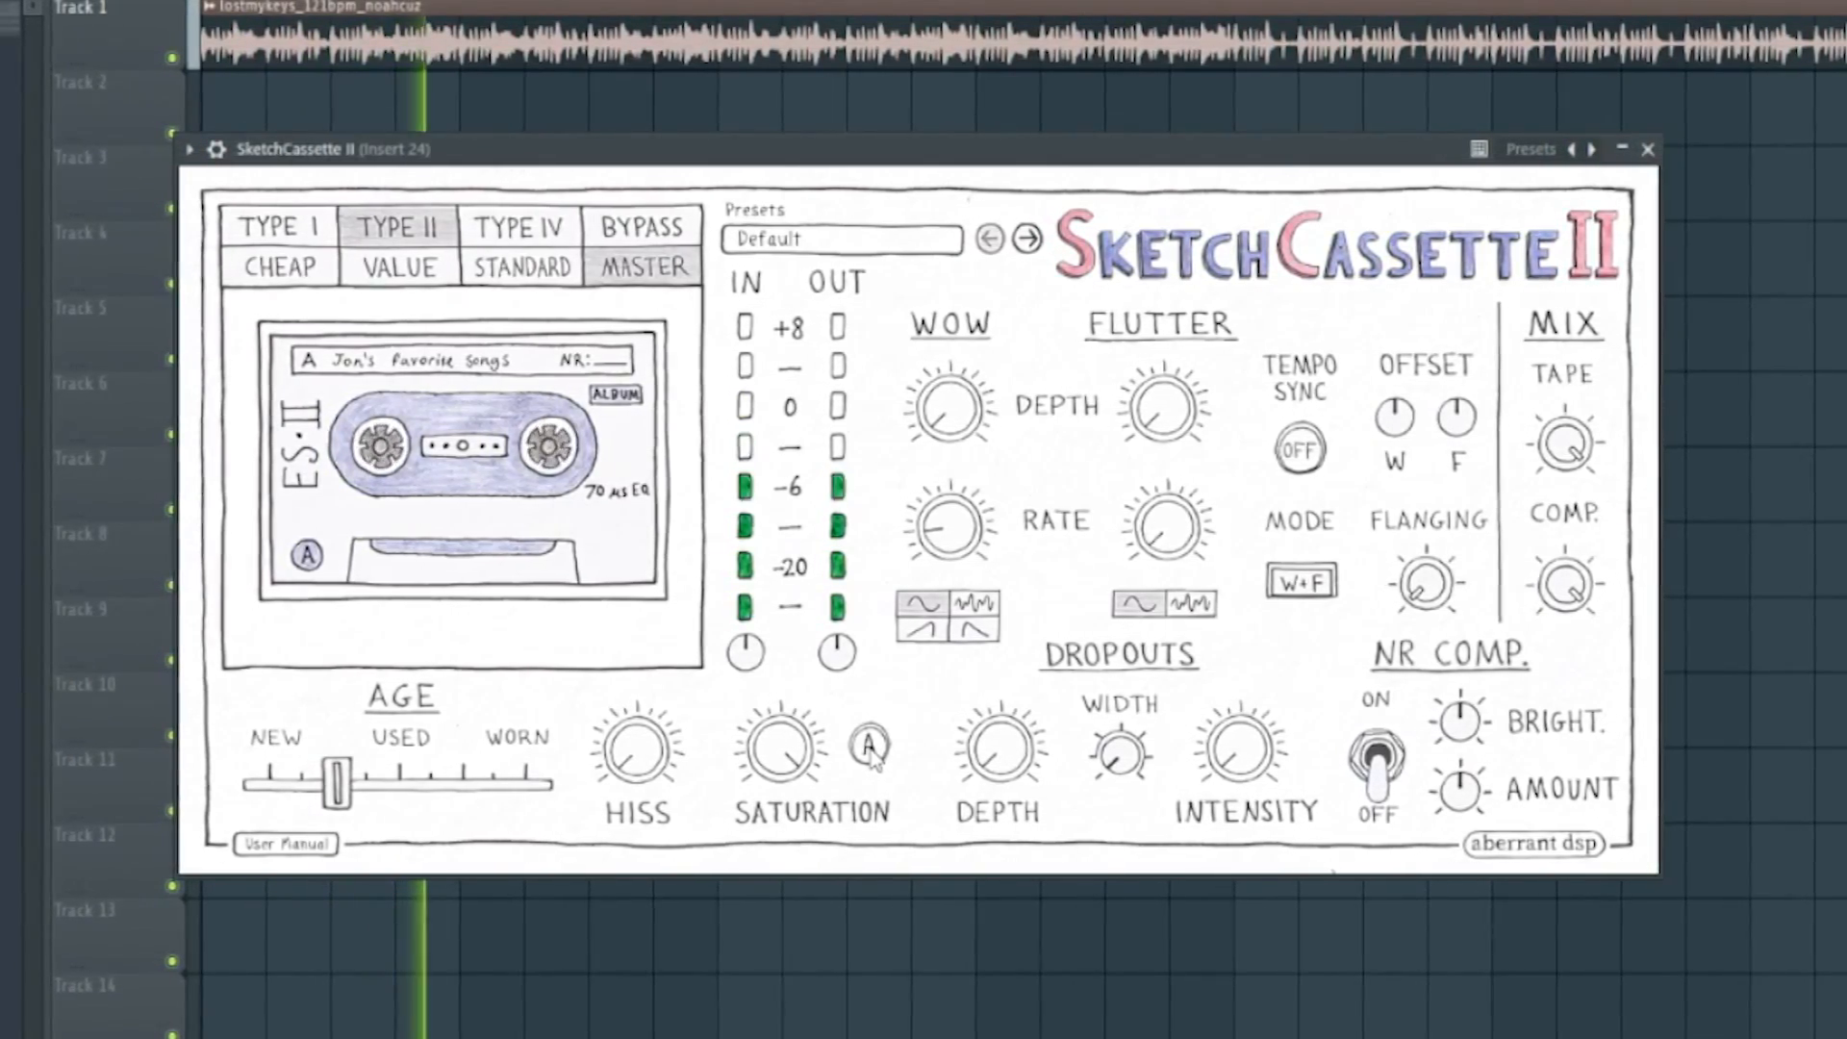
left_click(872, 746)
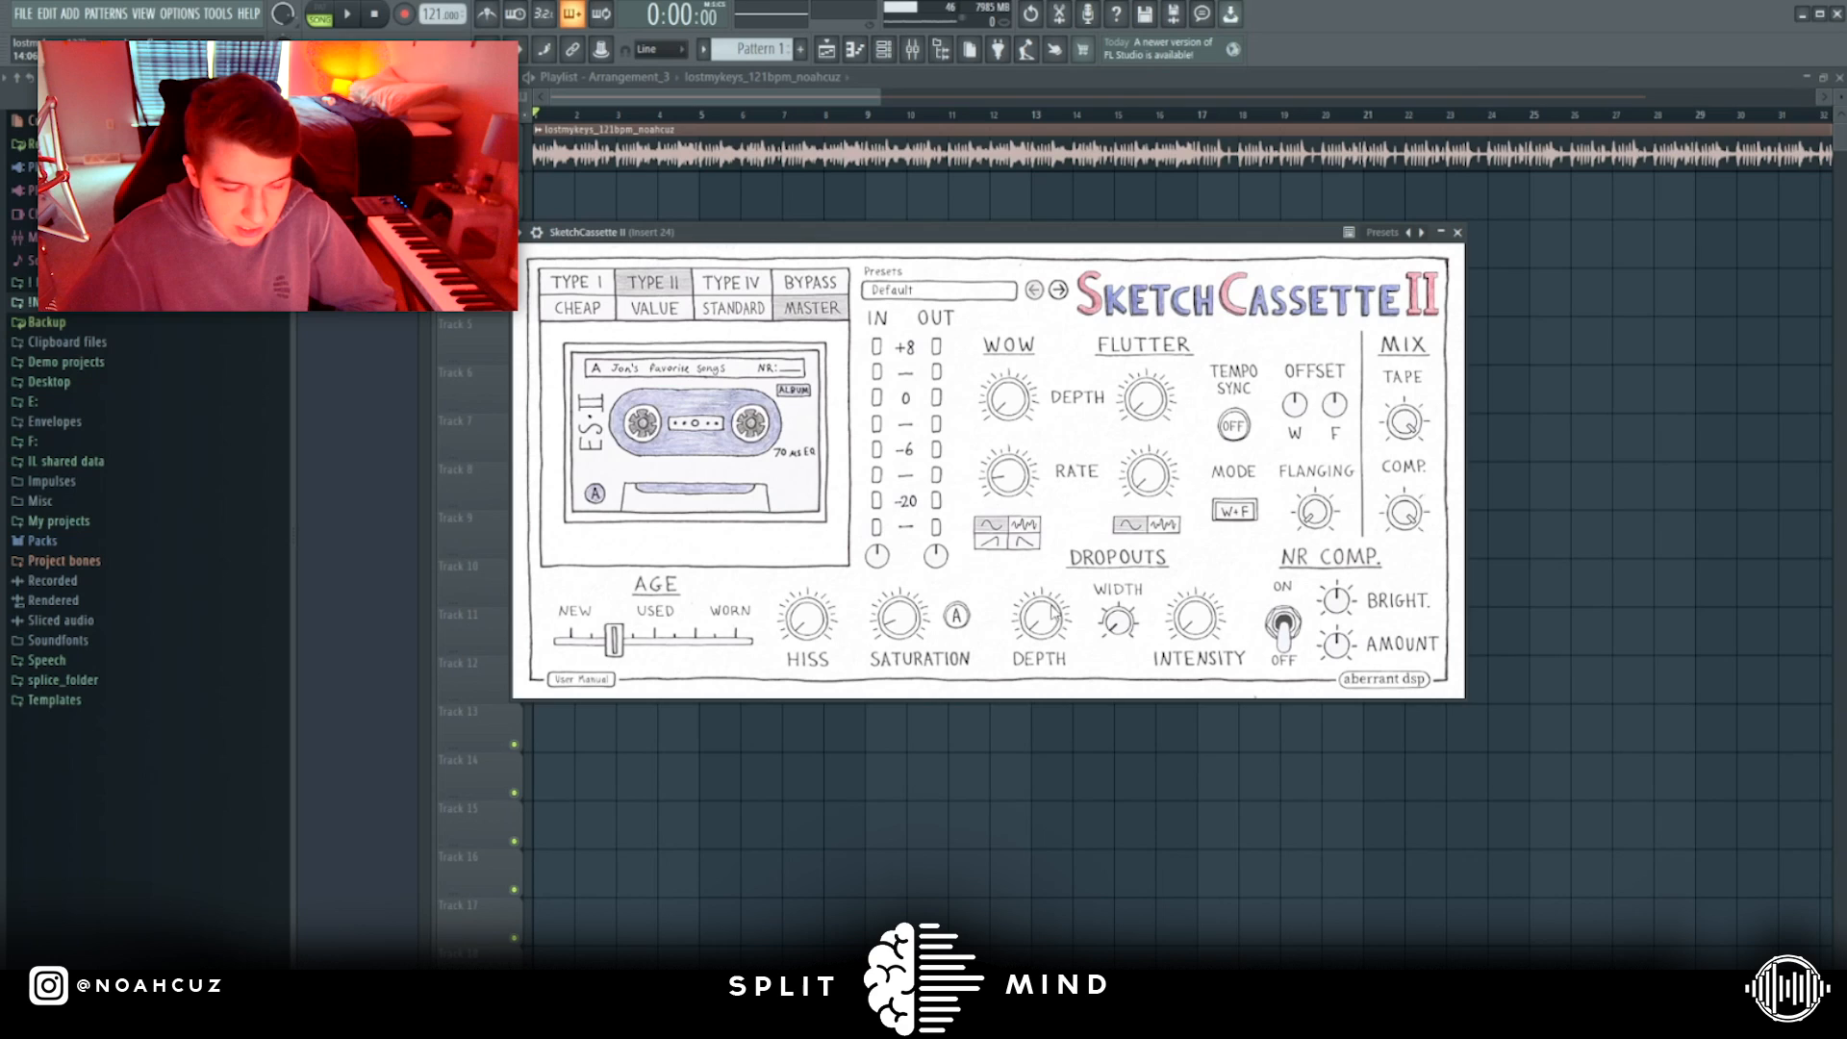
Try different levels of Dropouts depth, width and intensity, and turn the dropout depth back down.
left_click_drag(1051, 618, 1074, 421)
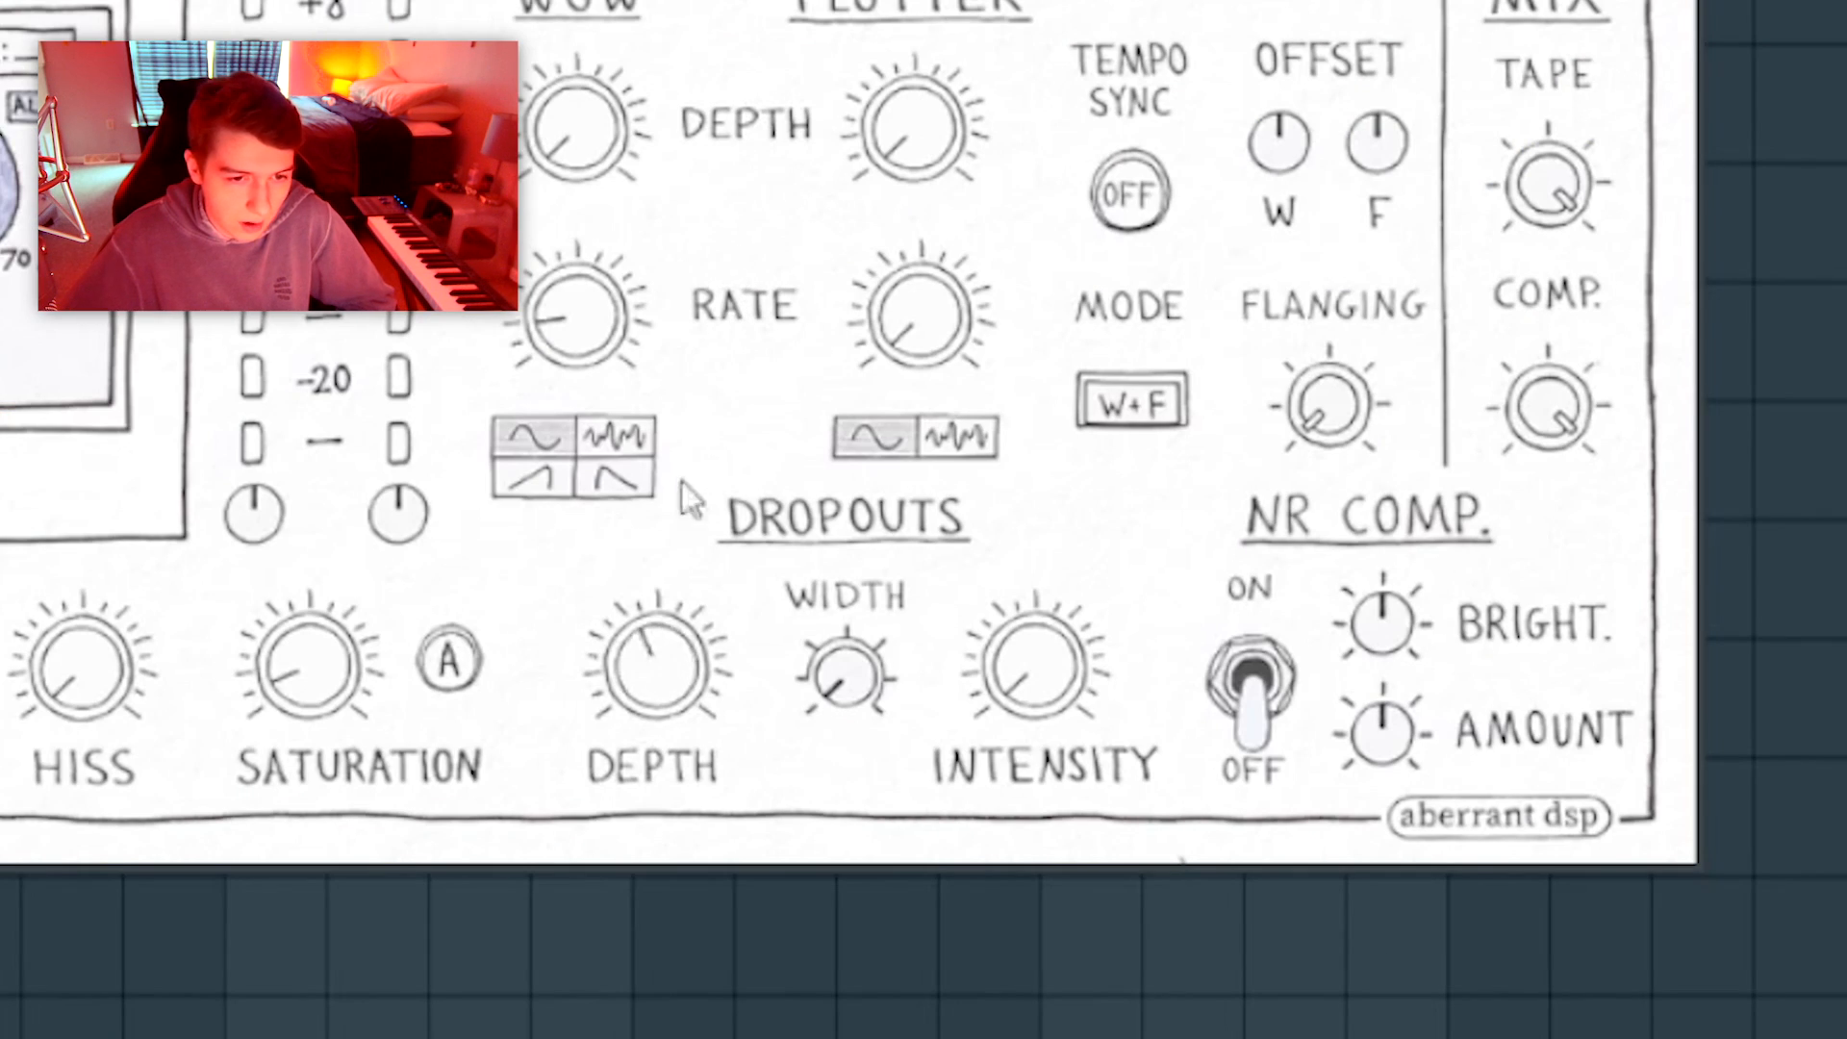
left_click_drag(681, 482, 661, 834)
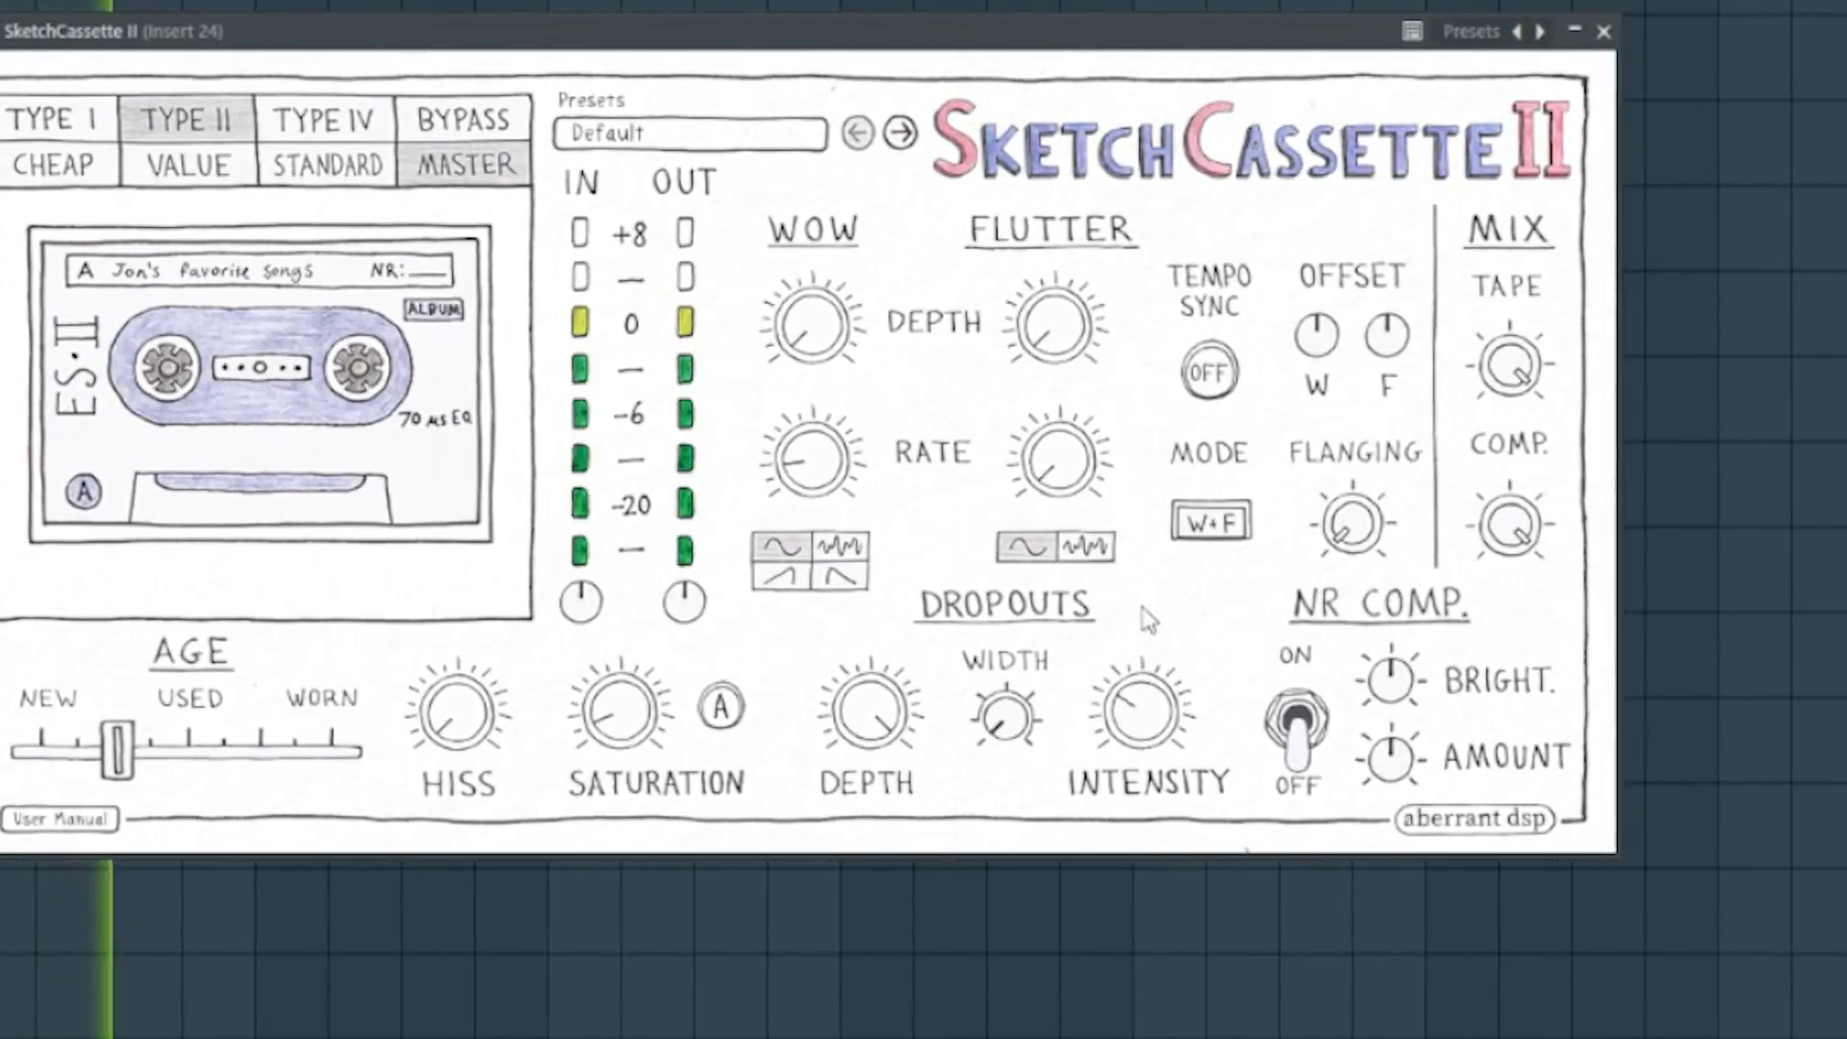
left_click_drag(1015, 758, 1058, 472)
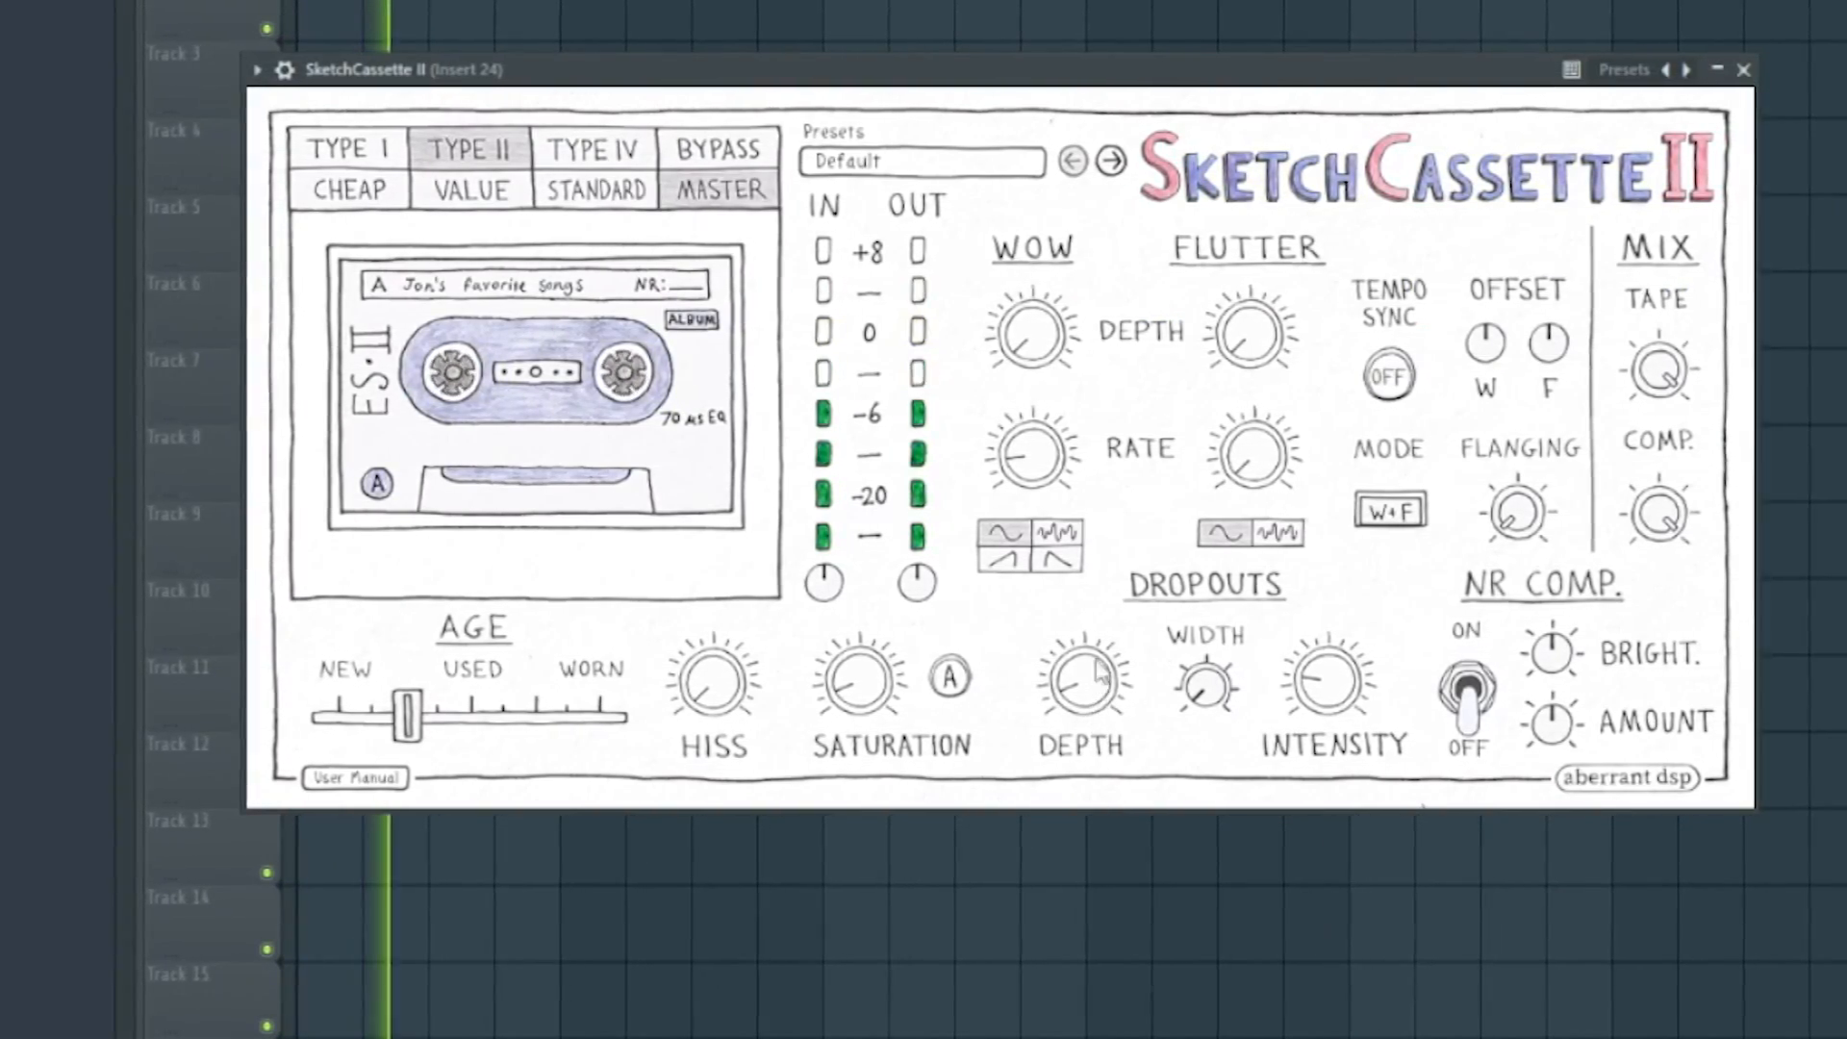
left_click_drag(1299, 705, 1301, 745)
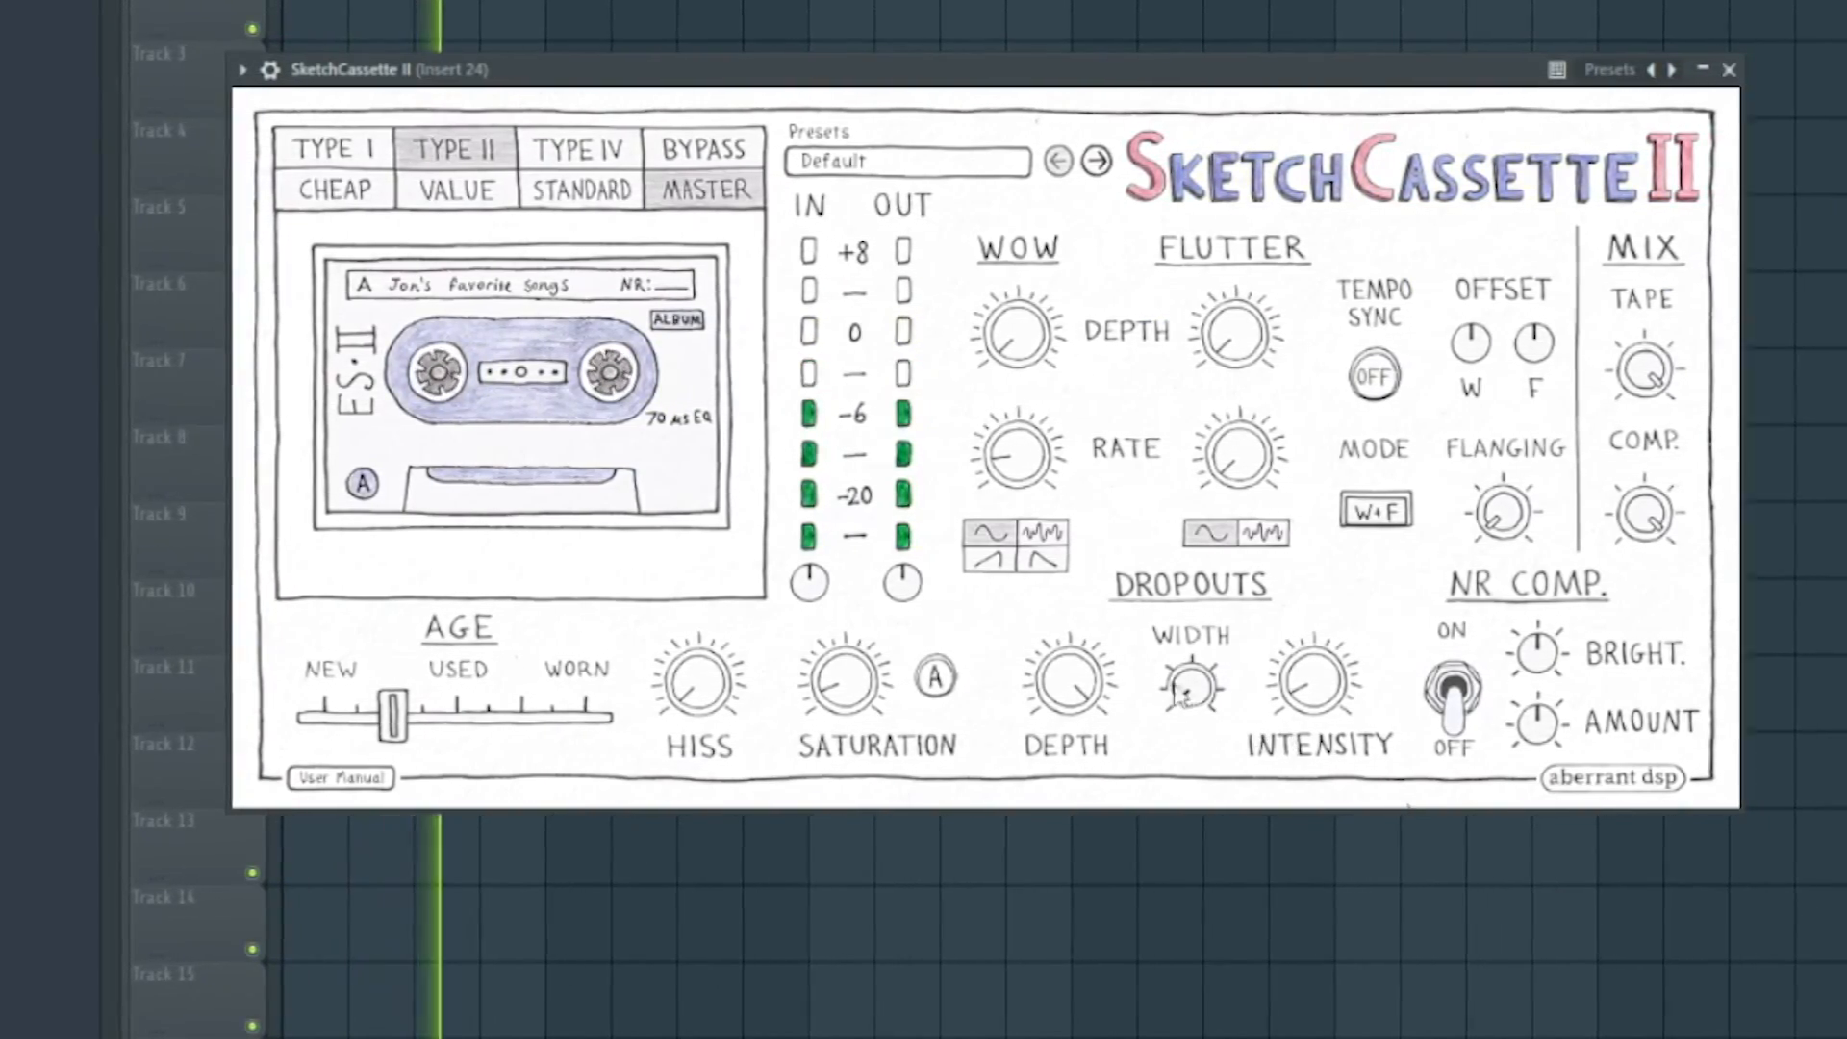
left_click_drag(1075, 687, 1078, 996)
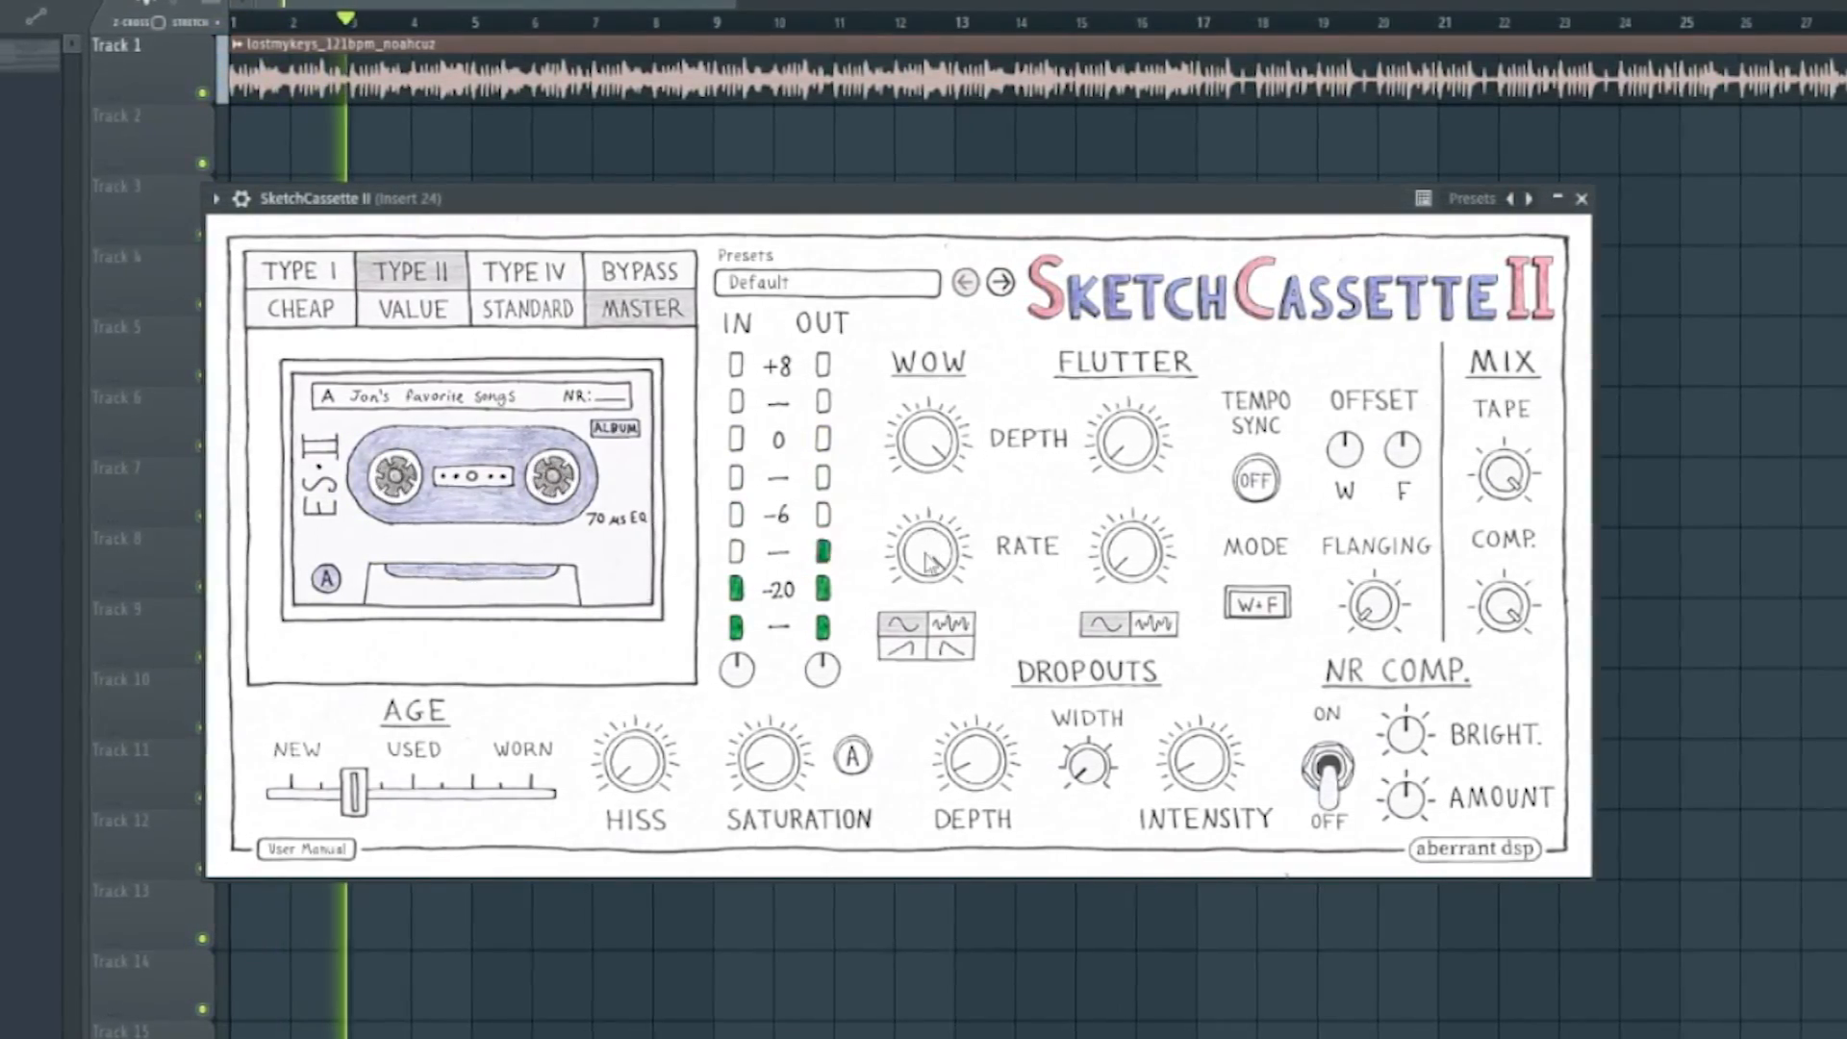
Try different Wow and Flutter rates and switch the Wow modulation to the falling ramp waveform.
left_click_drag(926, 555, 926, 710)
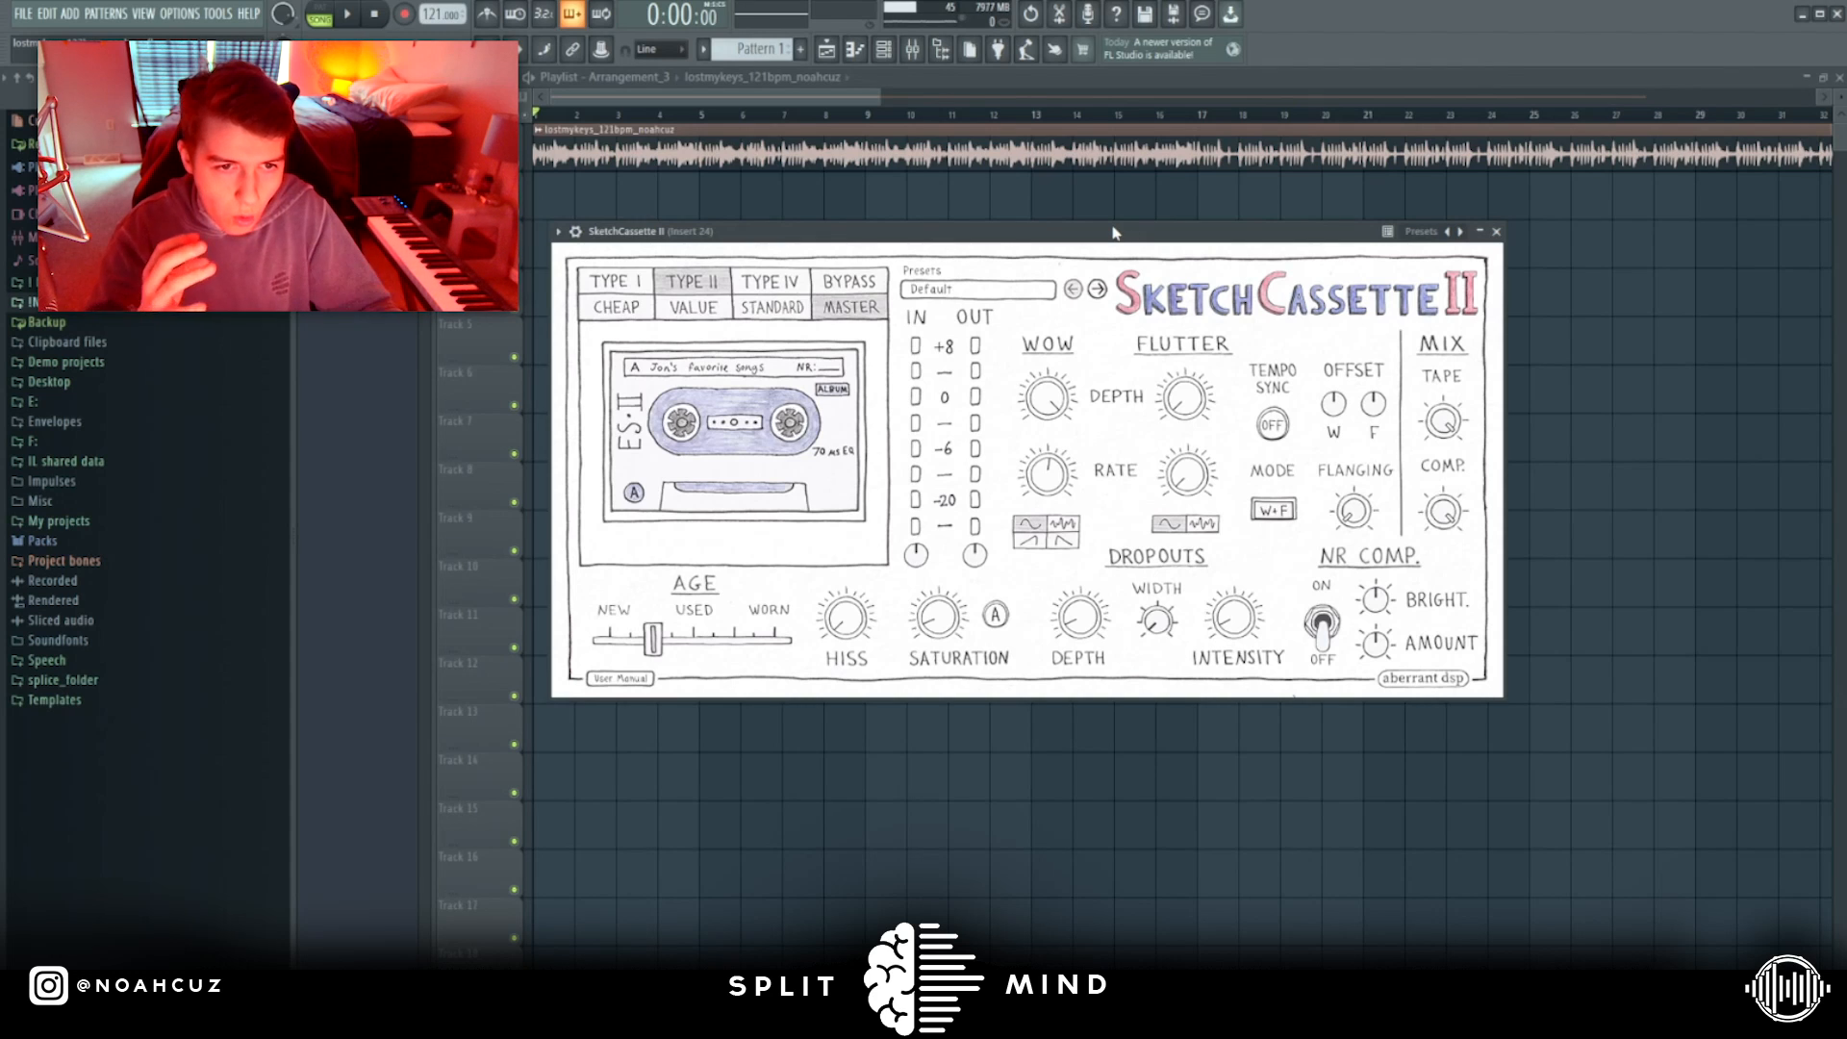
left_click_drag(1113, 233, 1135, 166)
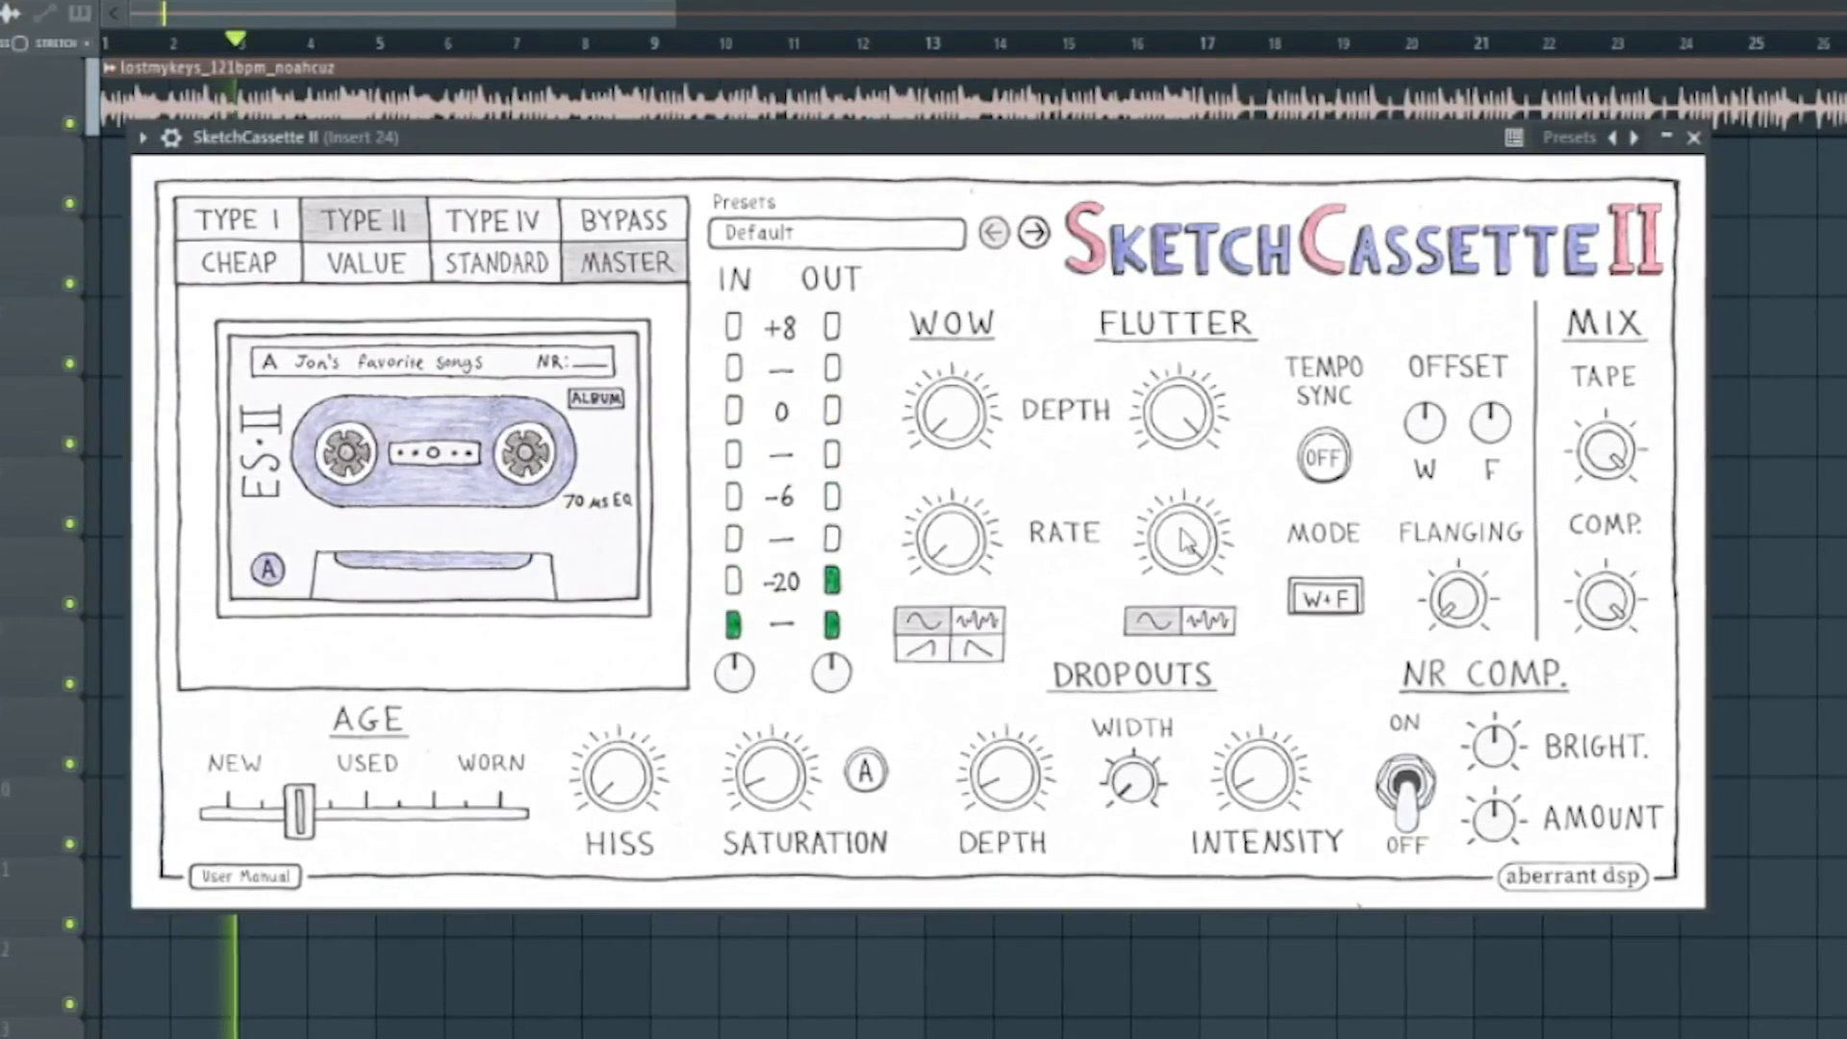
left_click_drag(1190, 540, 1196, 506)
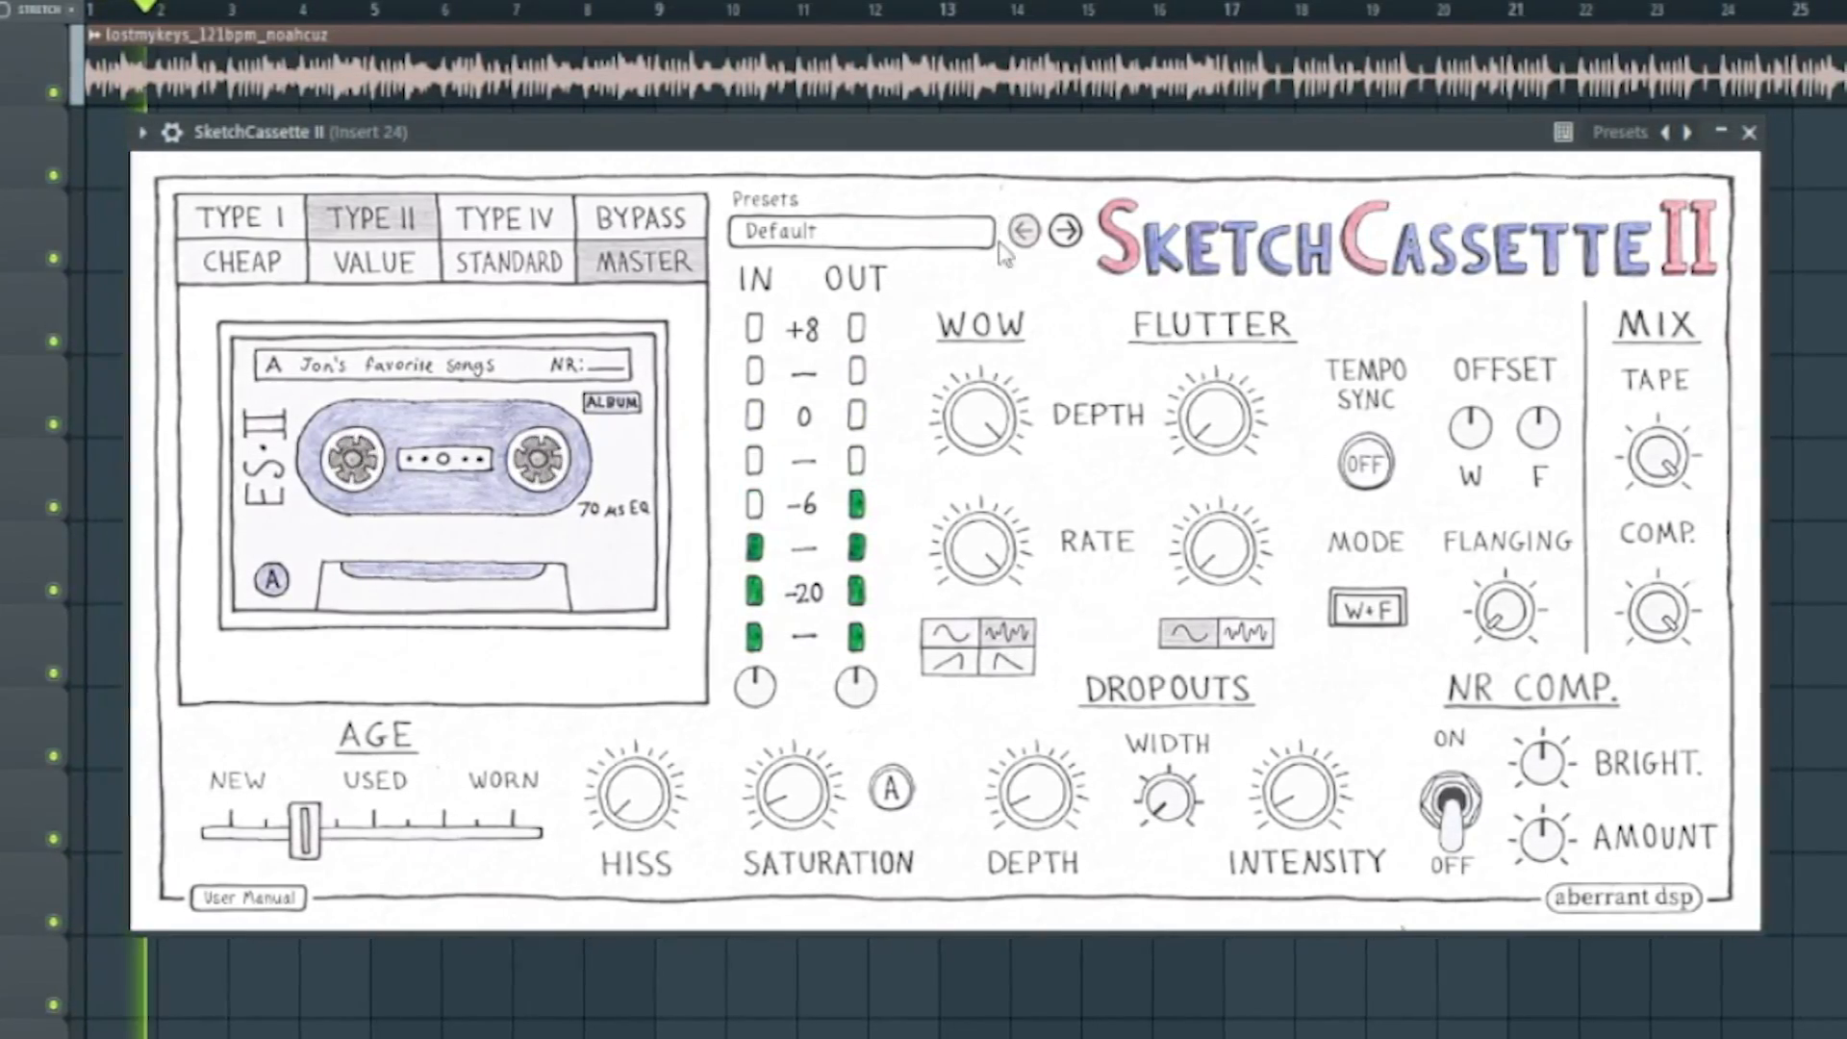
left_click(966, 677)
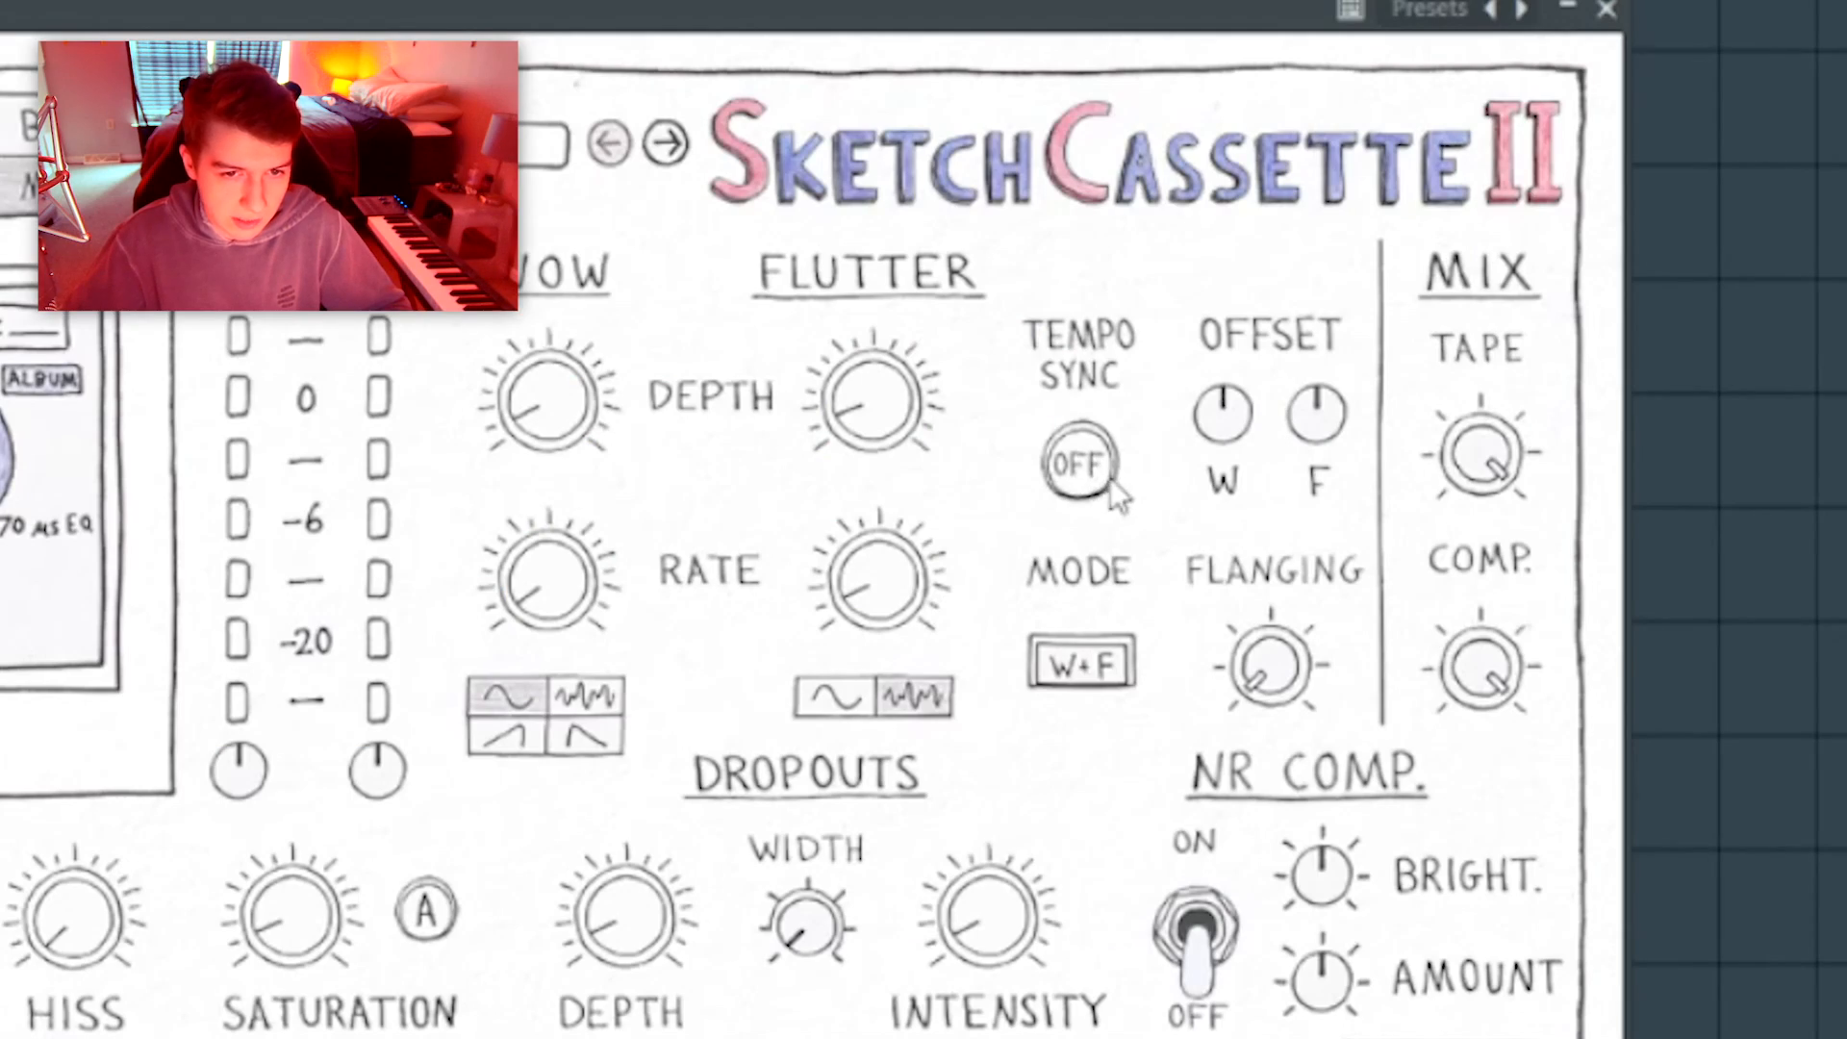
Turn on Tempo Sync for the tape modulation and fine-tune the Flutter rate.
left_click(1111, 479)
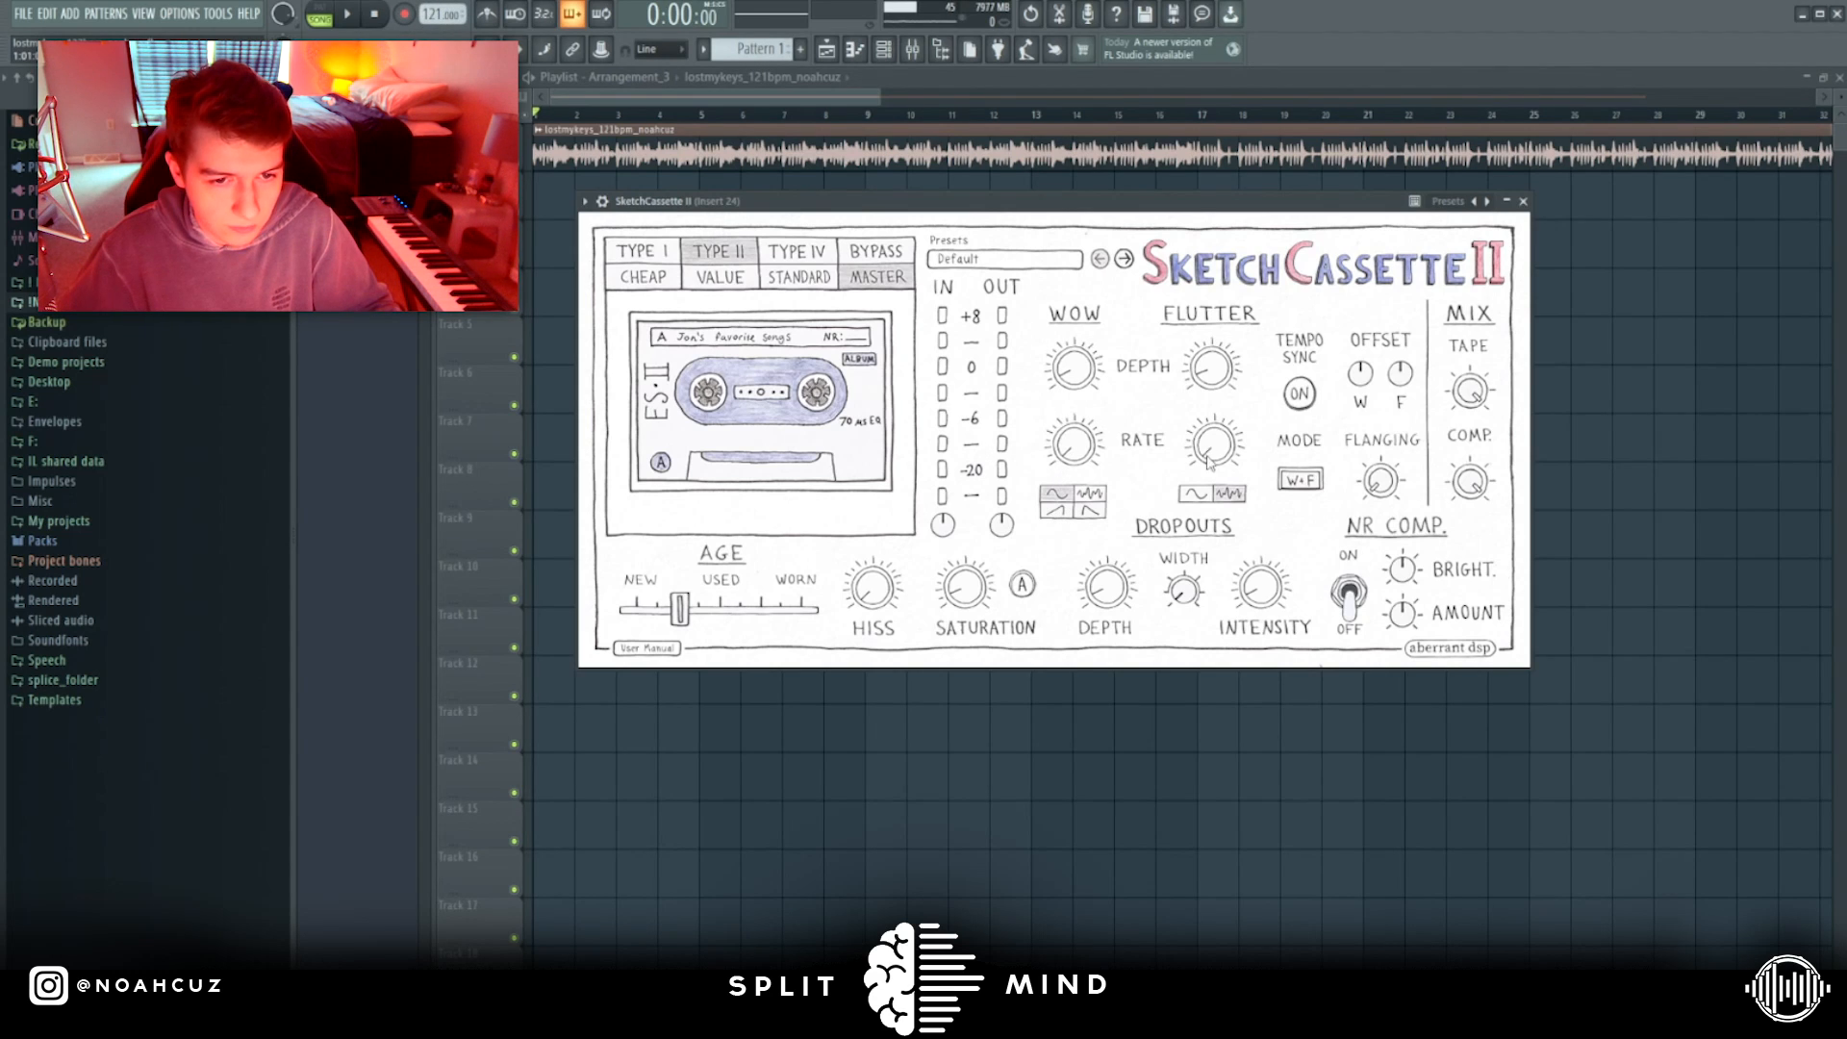
mouse_move(1223, 444)
left_mouse_down()
mouse_move(1229, 425)
mouse_move(1226, 450)
left_mouse_up()
Switch the modulation mode to FM and adjust the modulator rate together with the Flutter rate and depth during playback.
left_click(1308, 524)
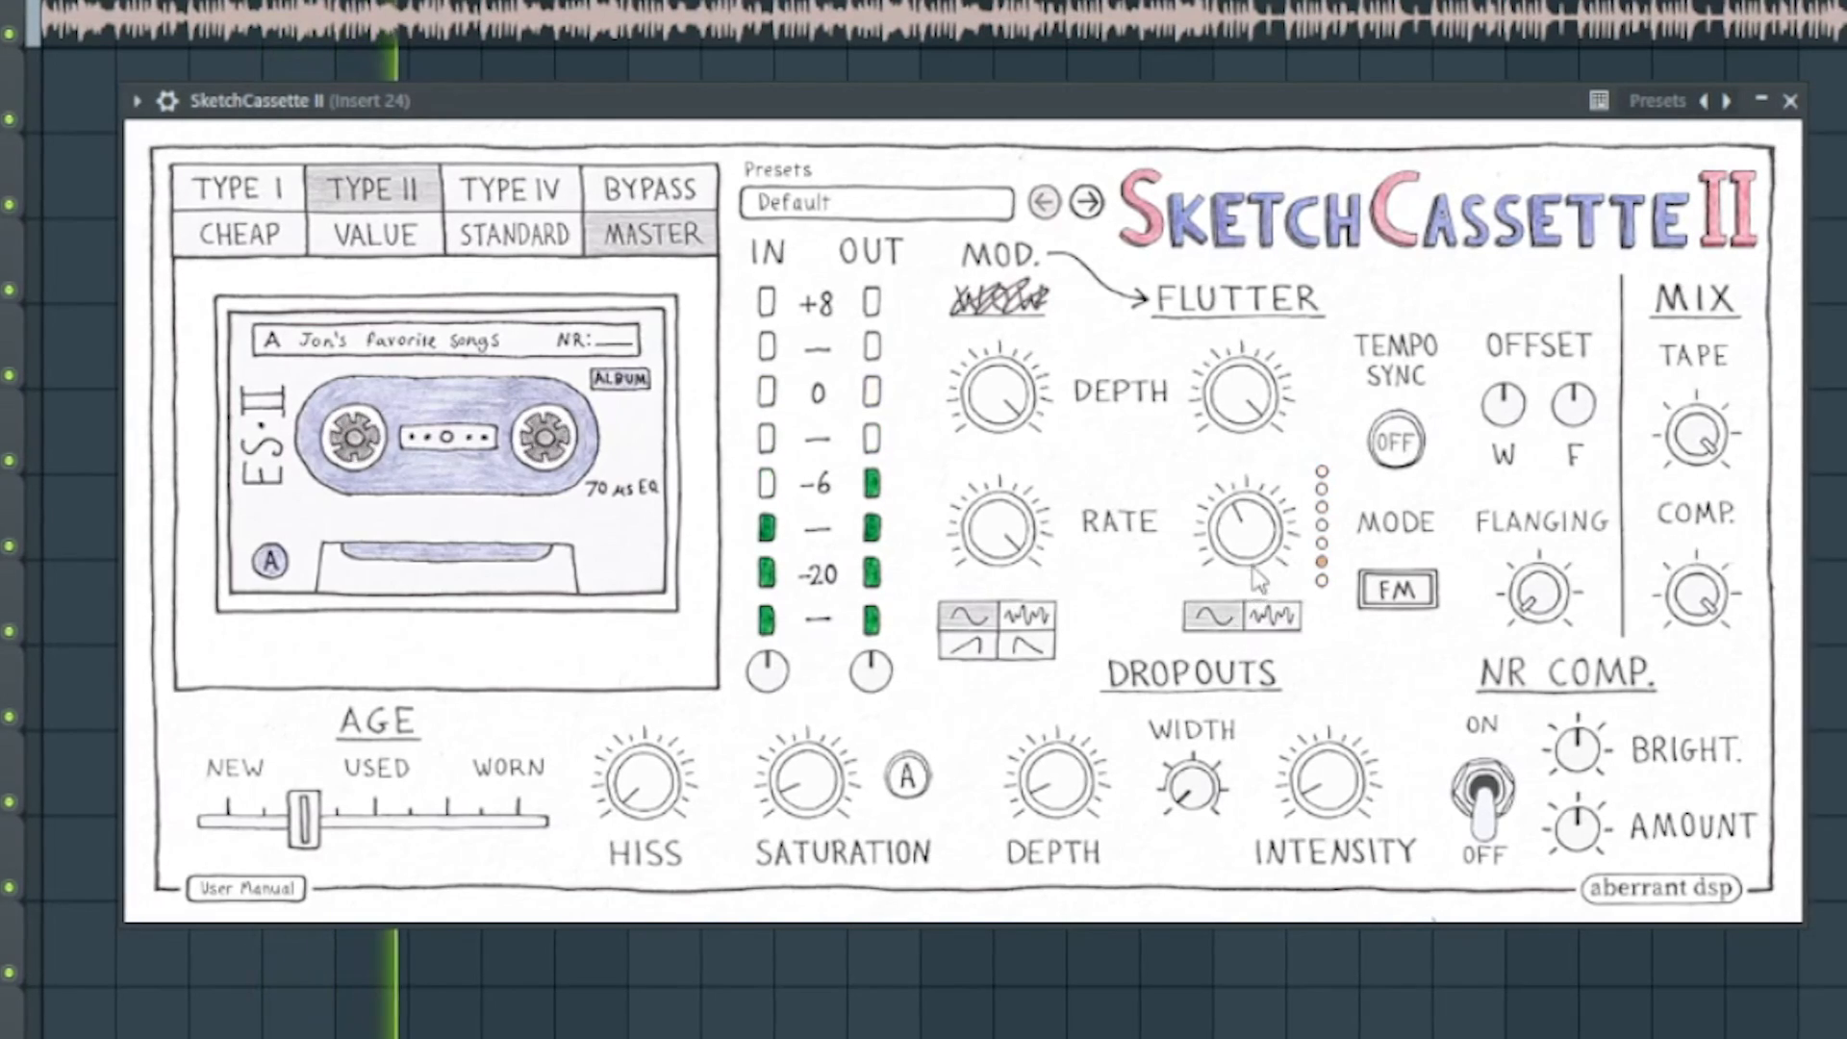
left_click_drag(1255, 529, 1253, 510)
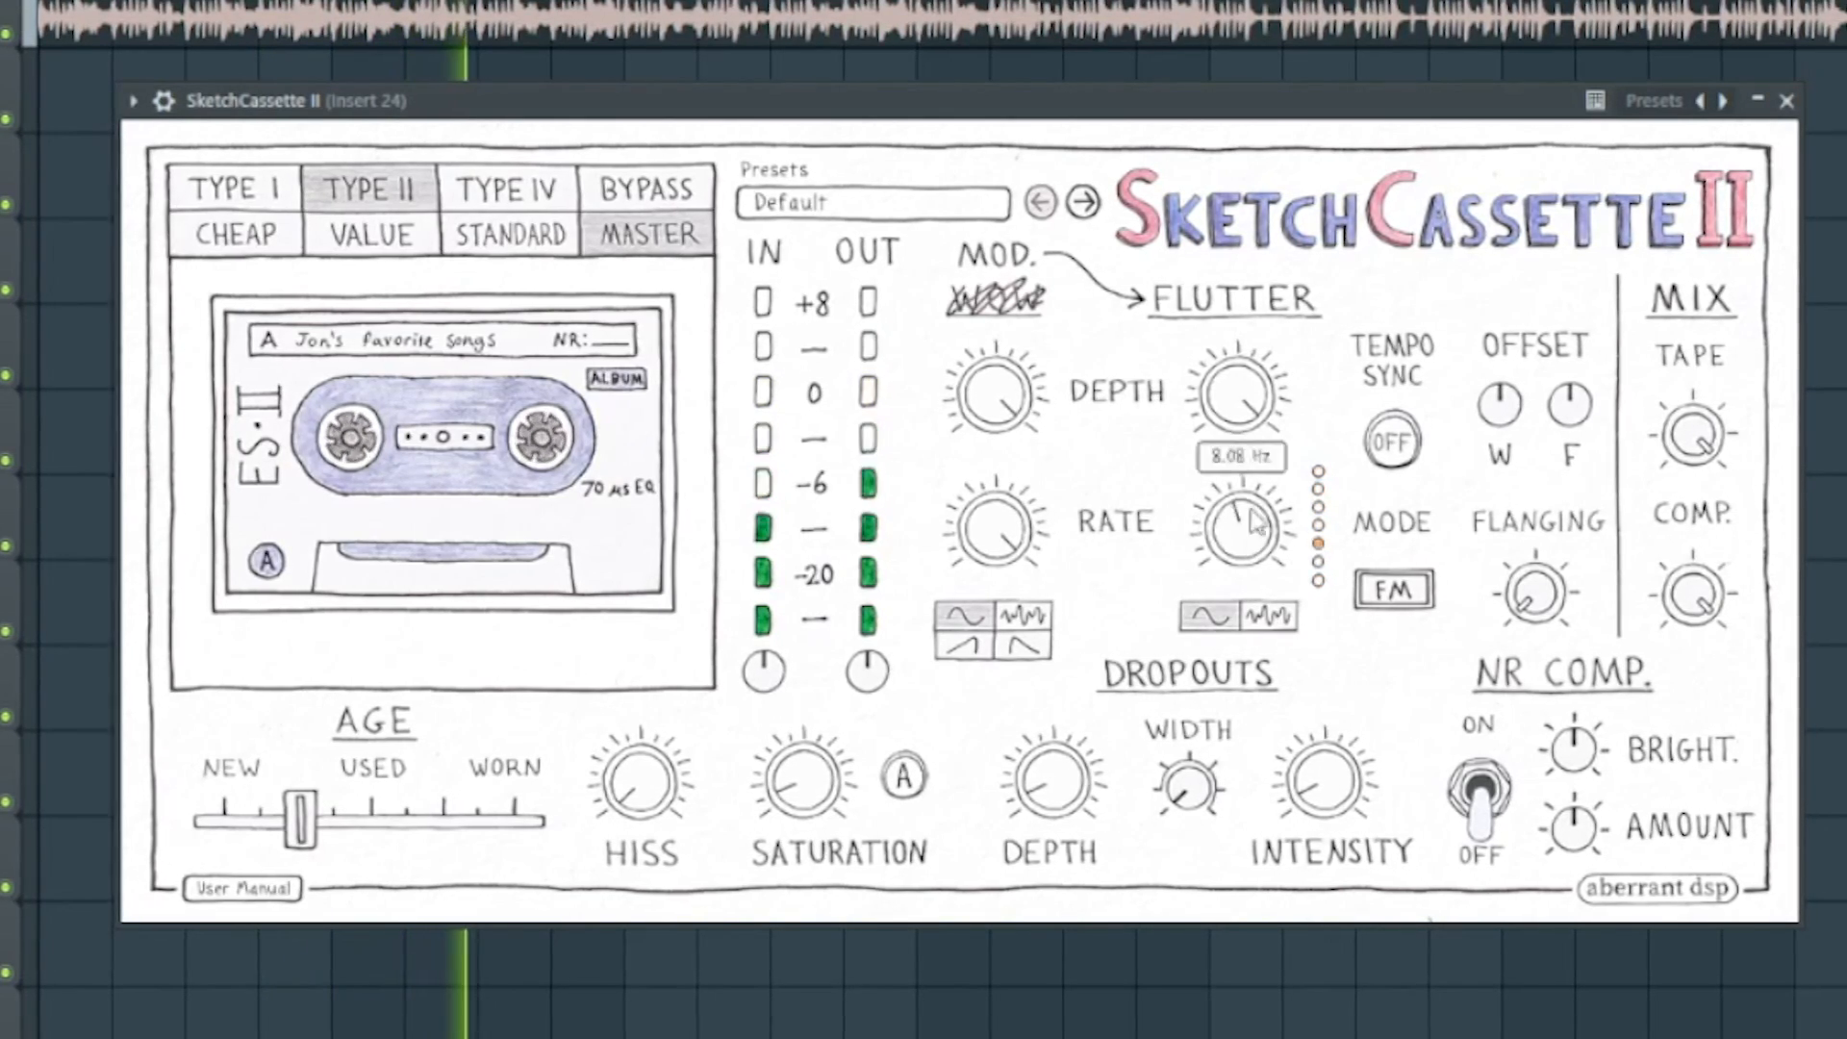
left_click_drag(997, 536, 967, 574)
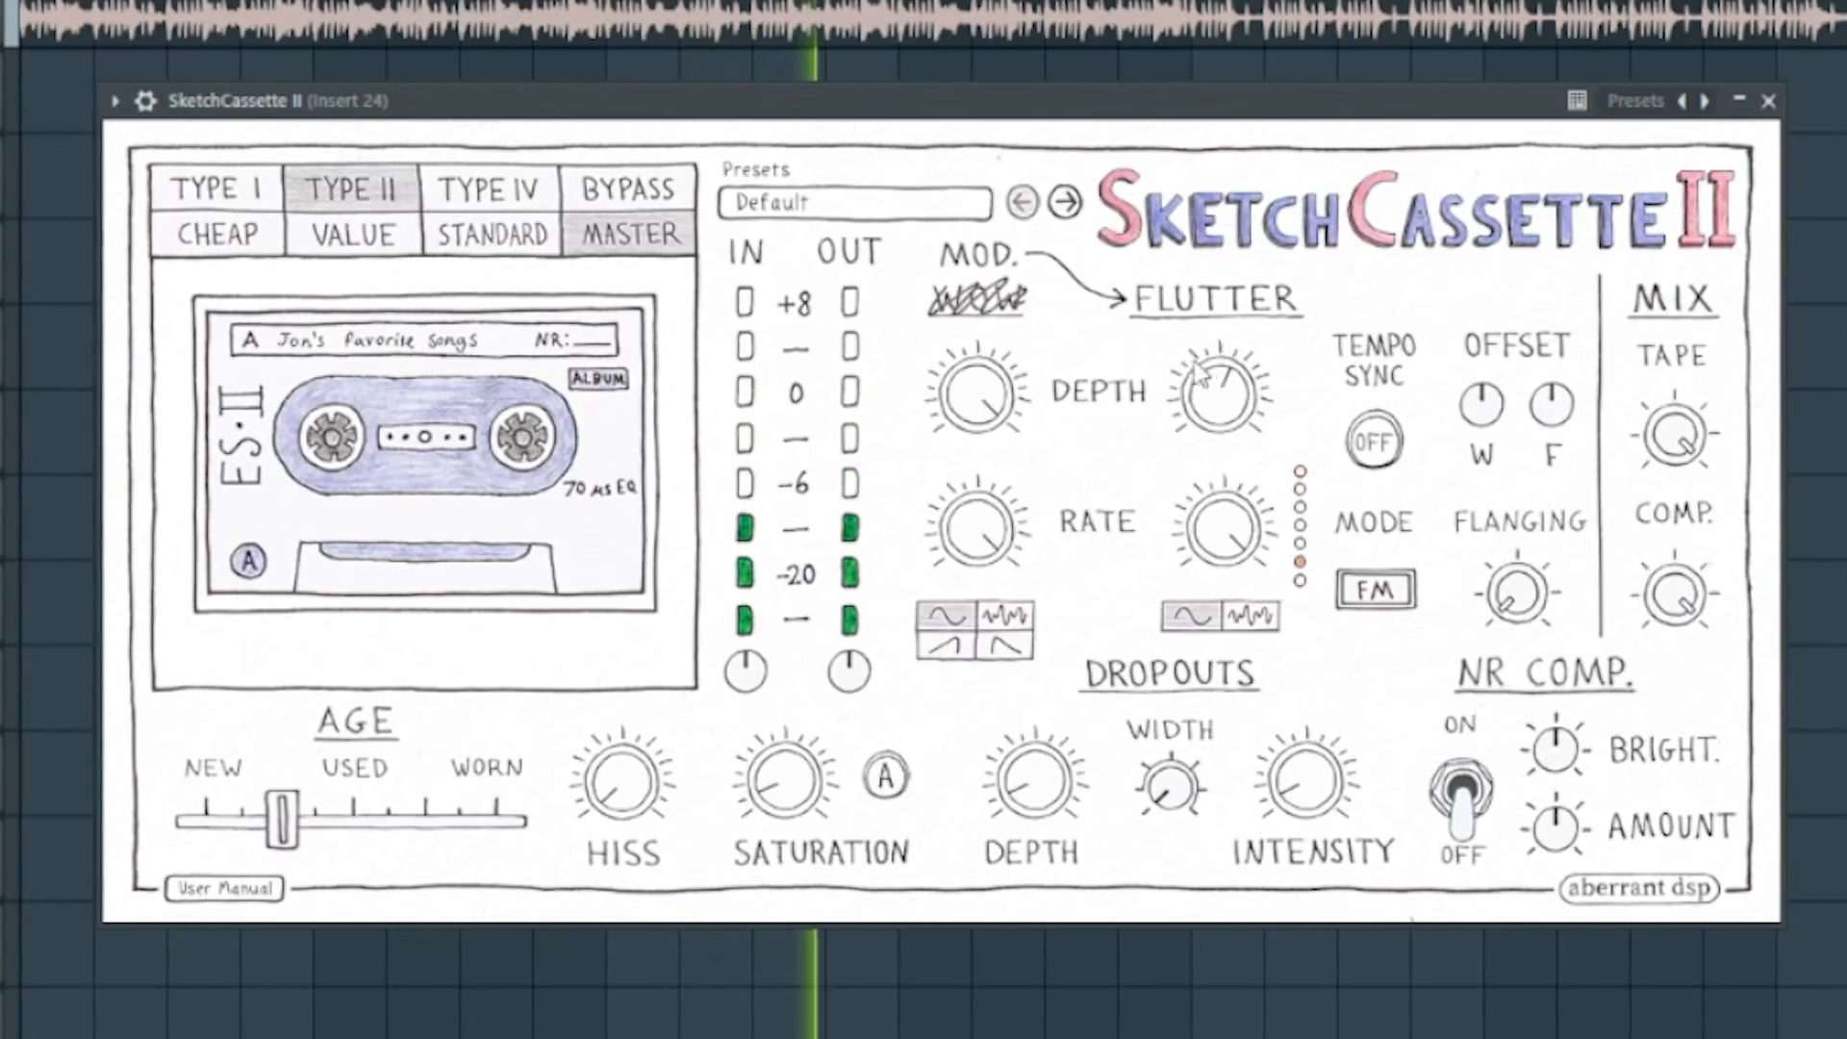
left_click_drag(1196, 364, 1198, 231)
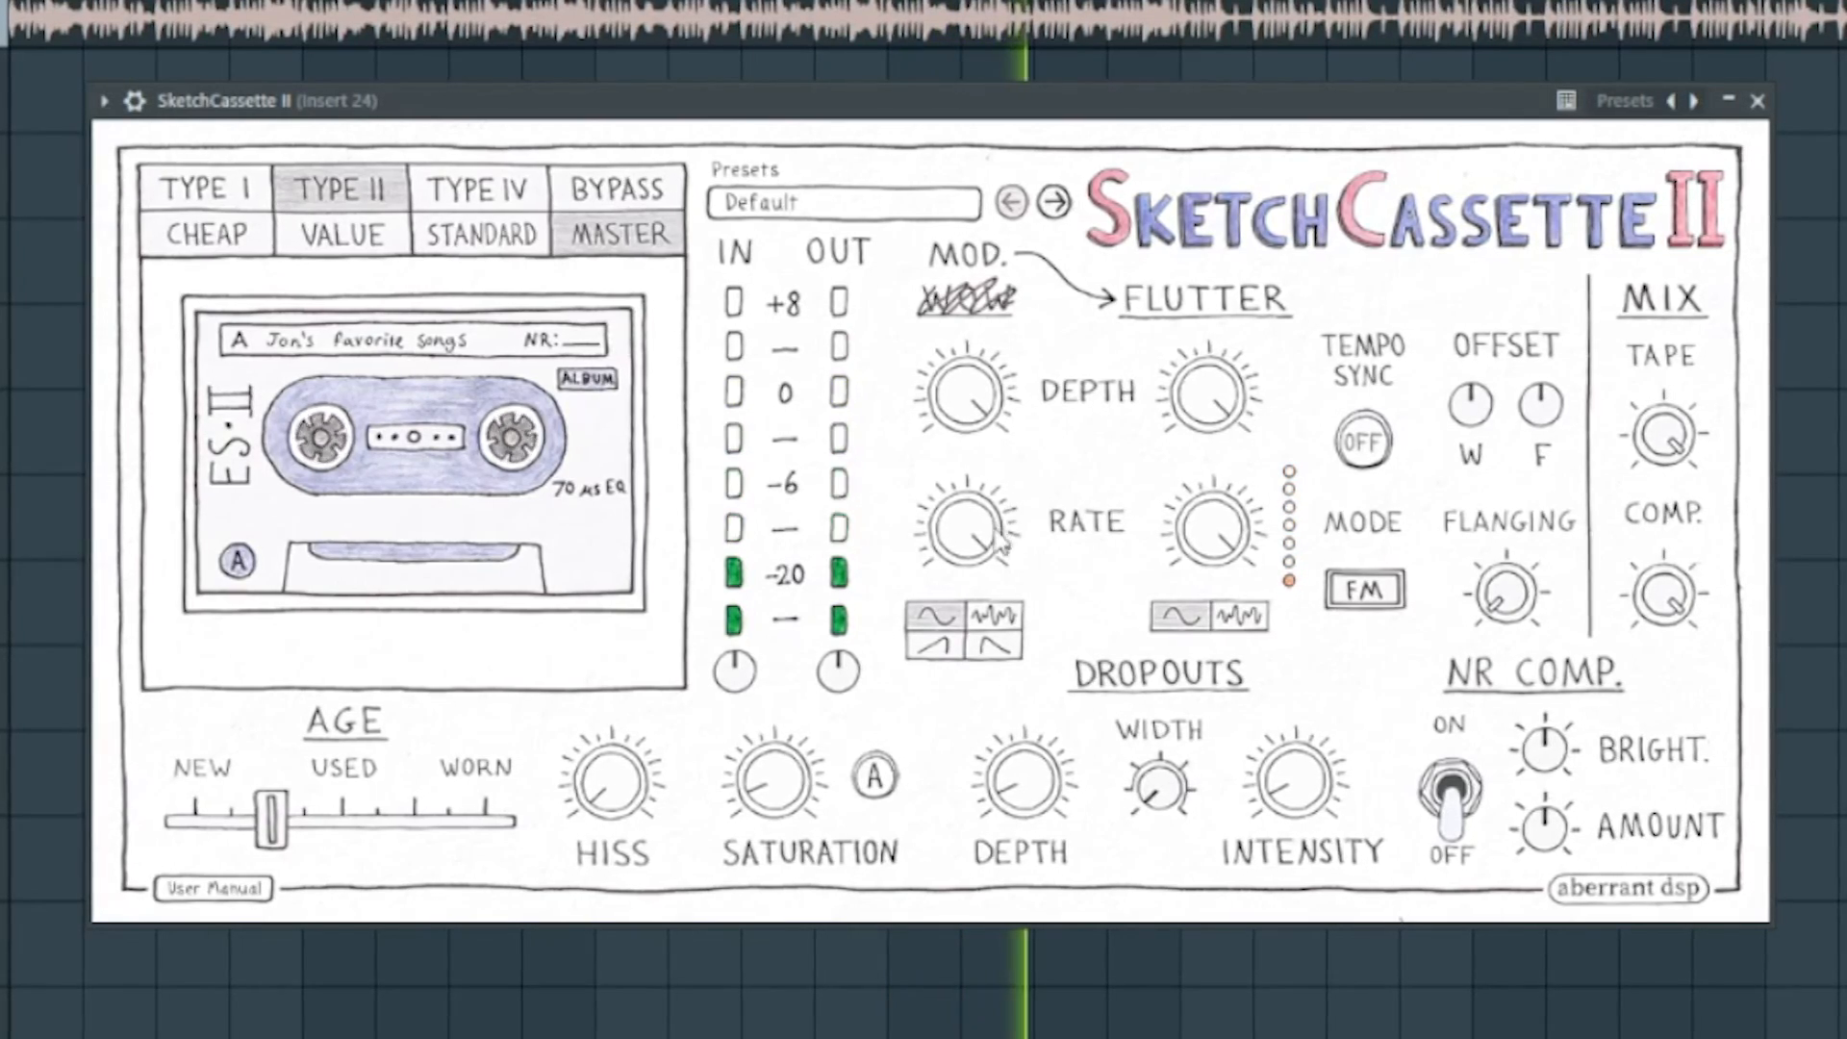
left_click_drag(1000, 544, 971, 856)
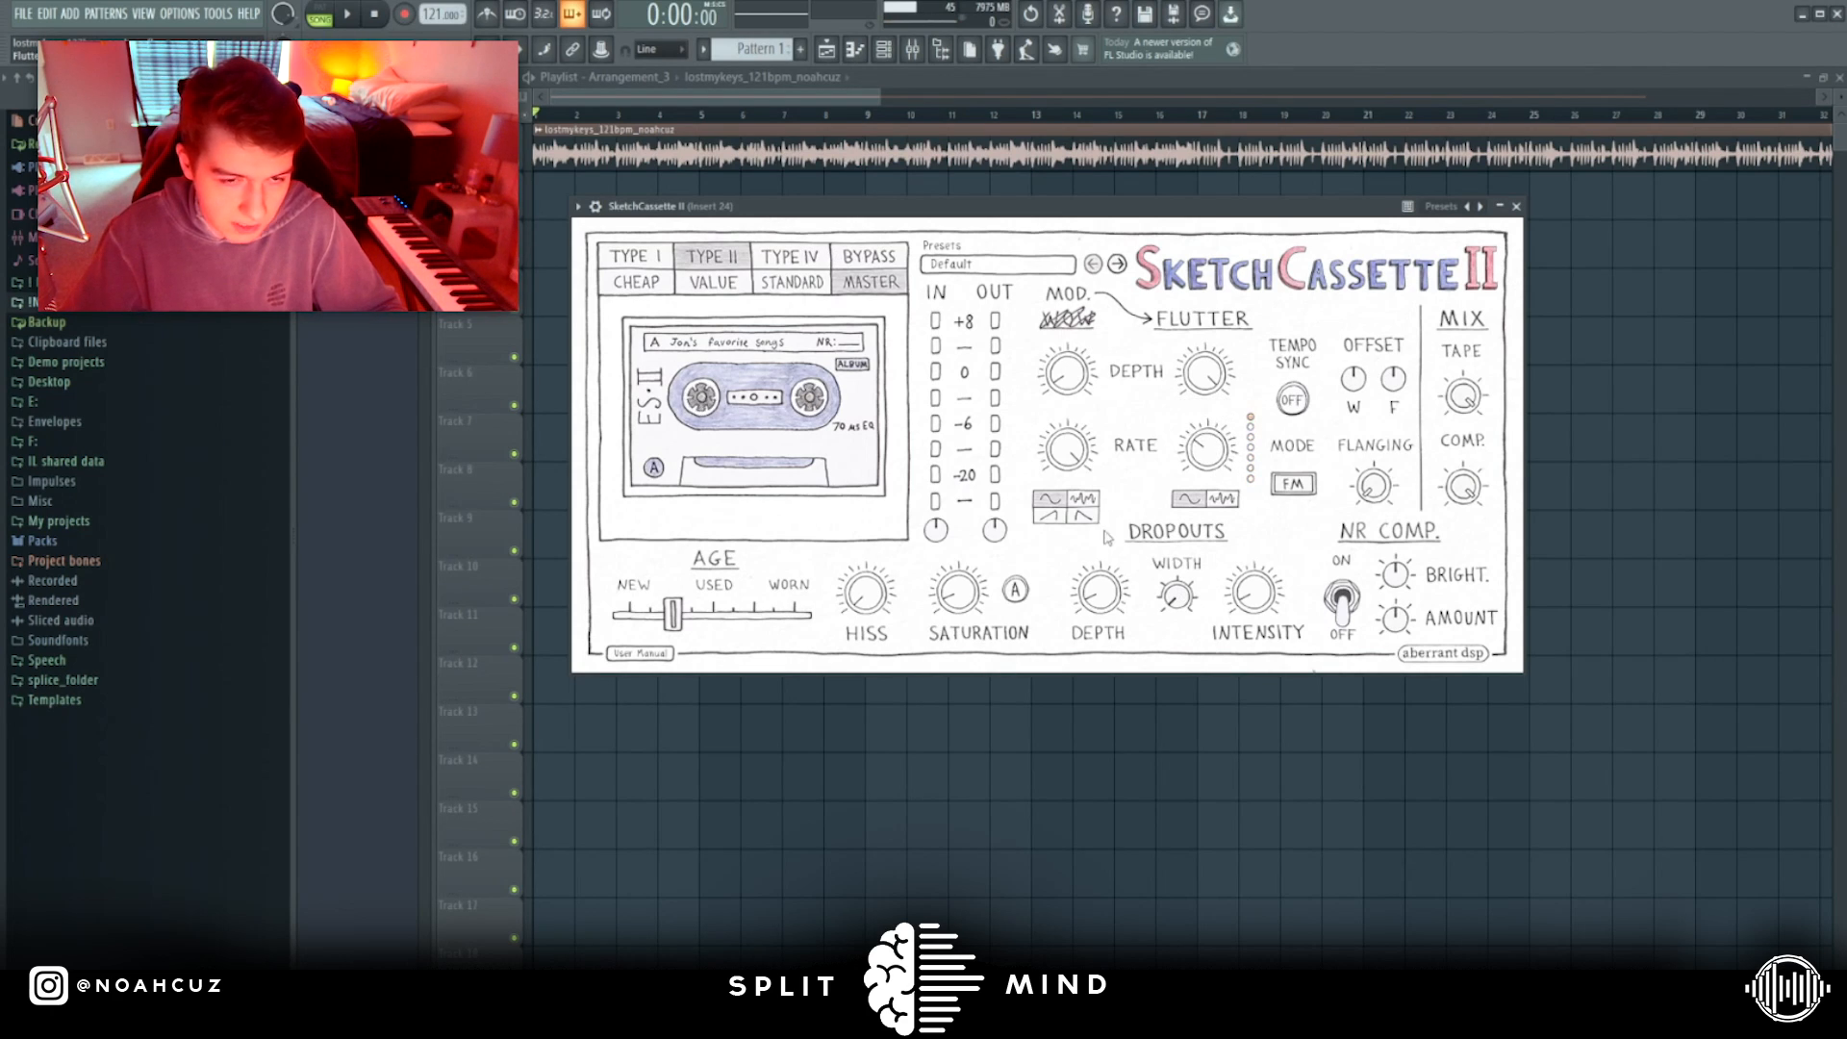
Switch the modulation mode back to W+F and try a different Flutter depth.
left_click(1301, 485)
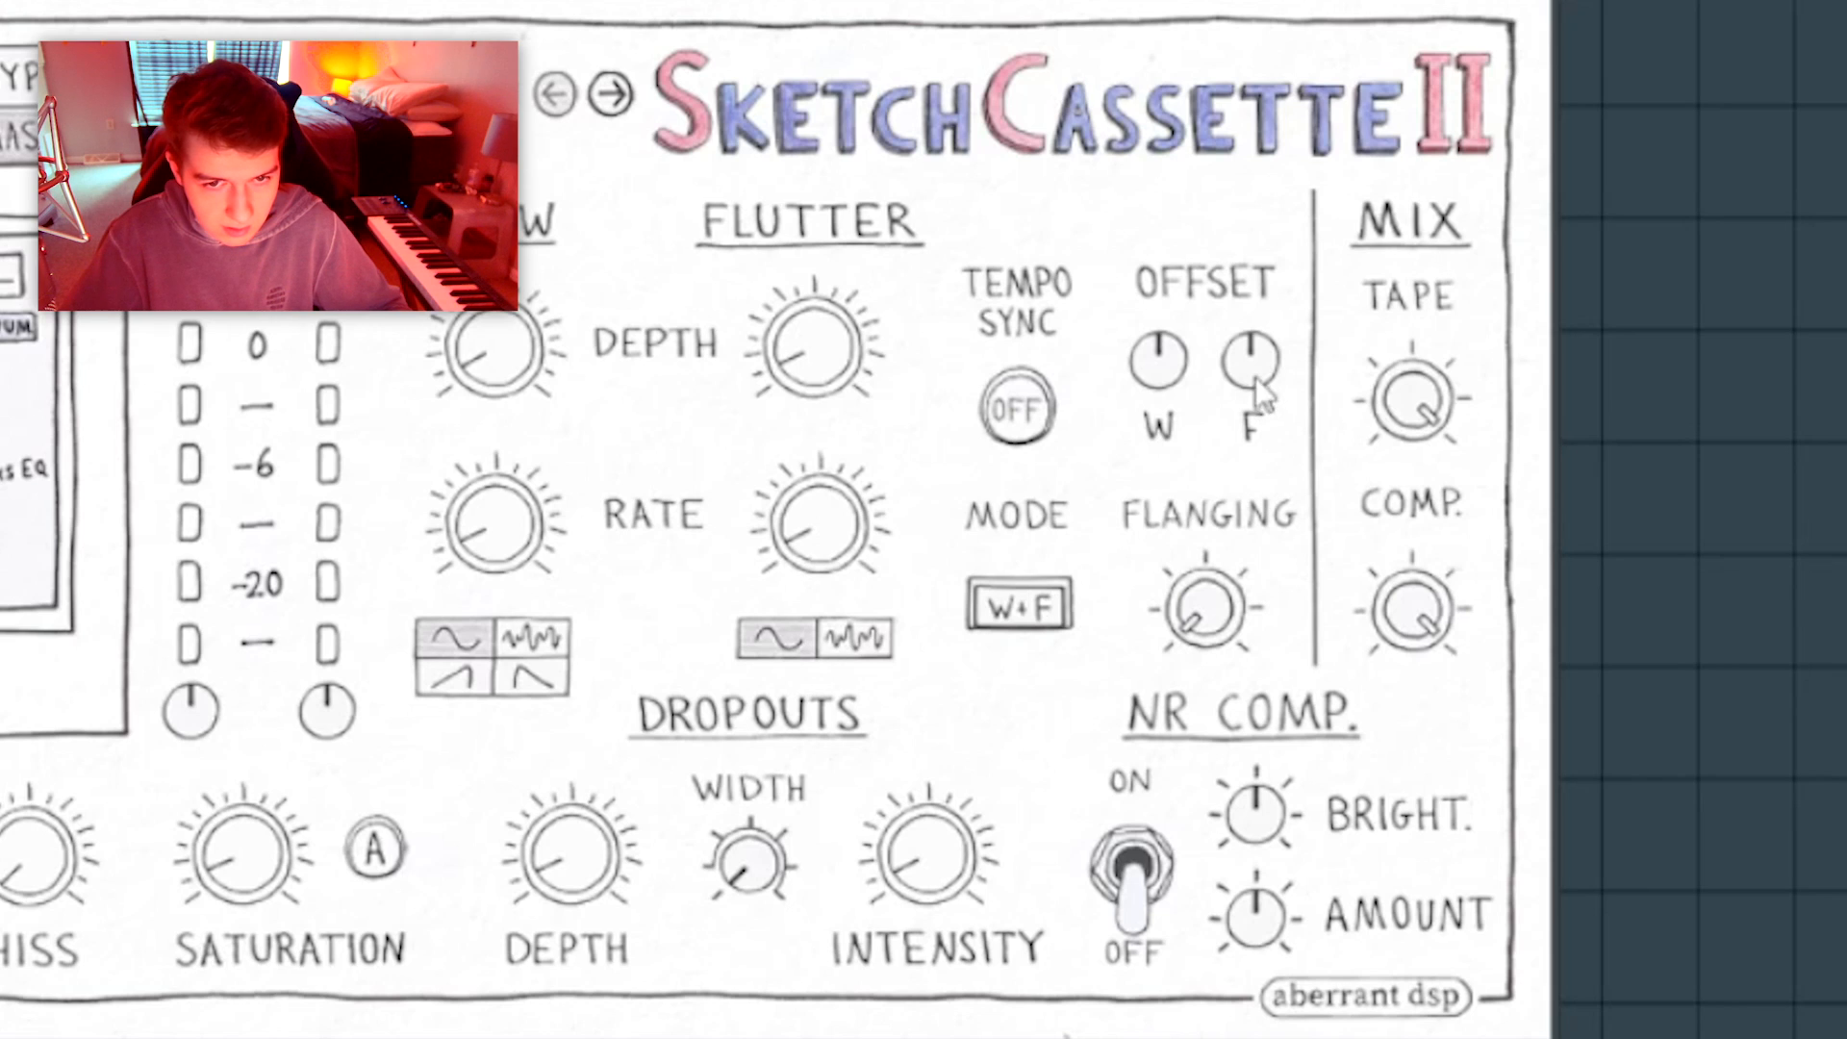
left_click_drag(1256, 378, 1290, 293)
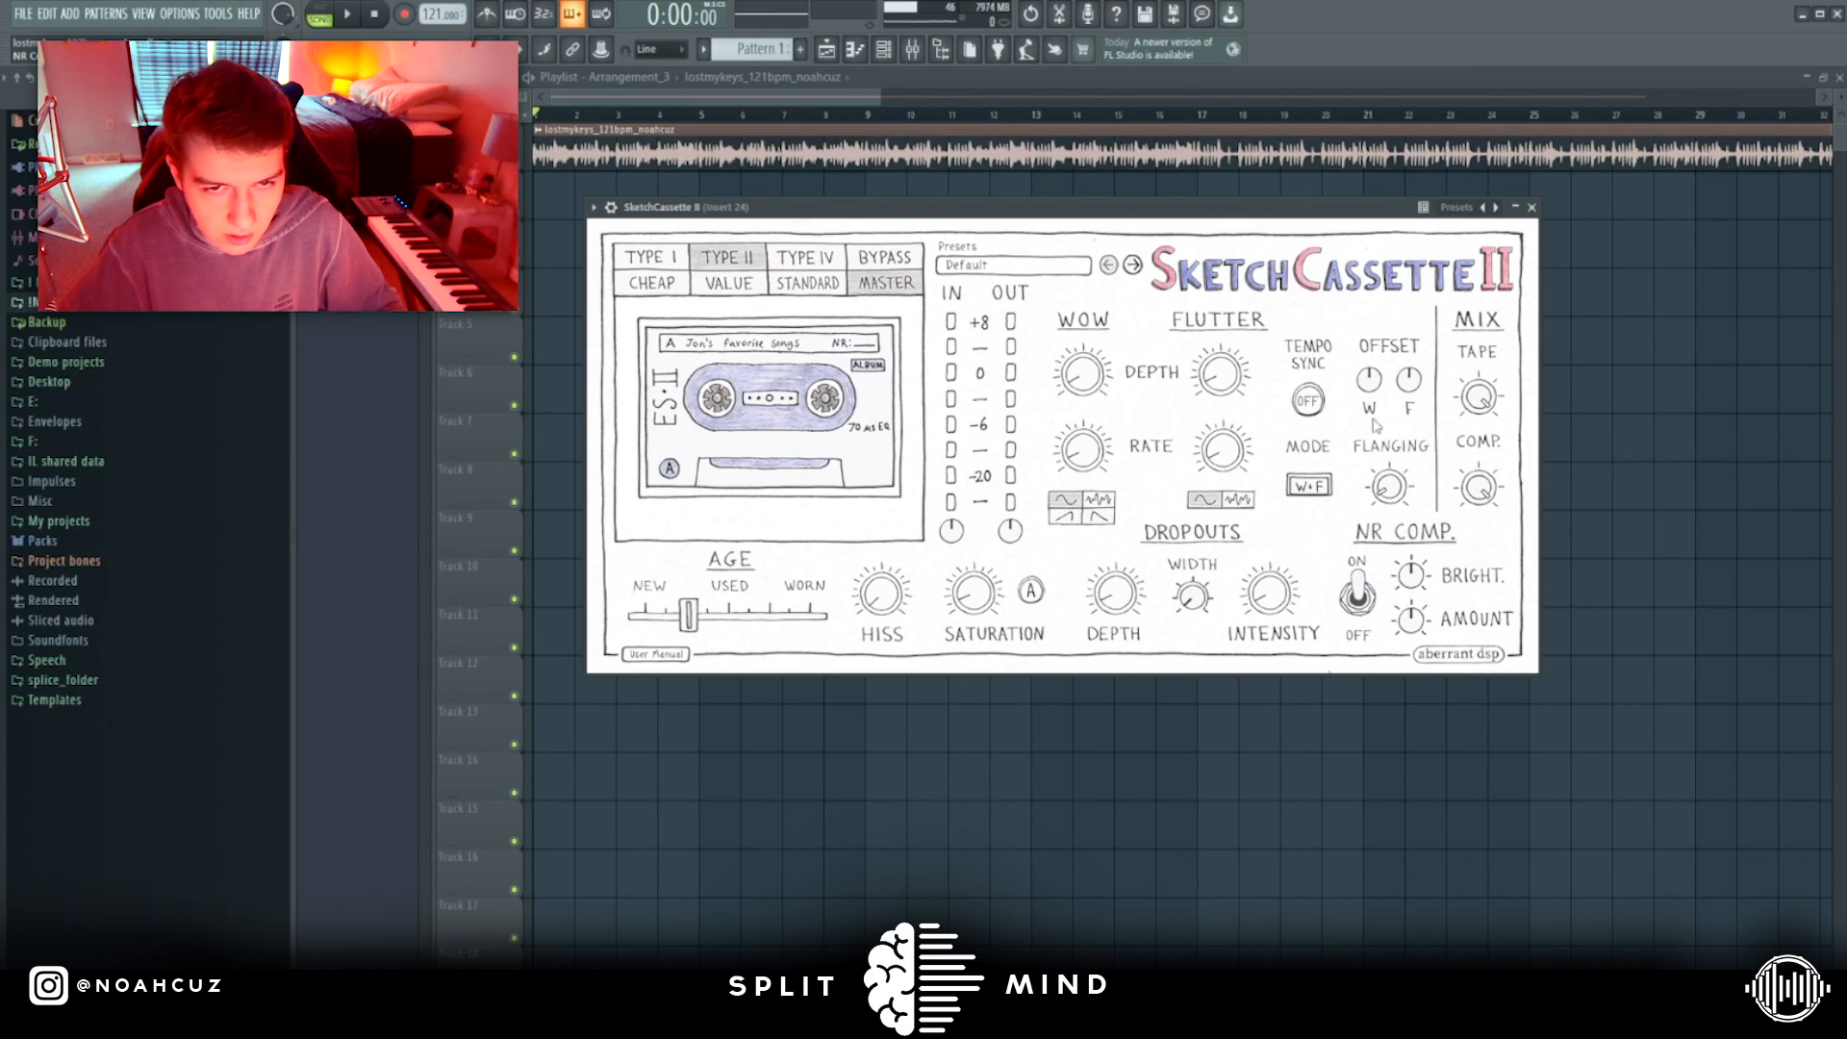
Audition the loop with the NR Comp. switched on and adjust its brightness and amount.
key("space")
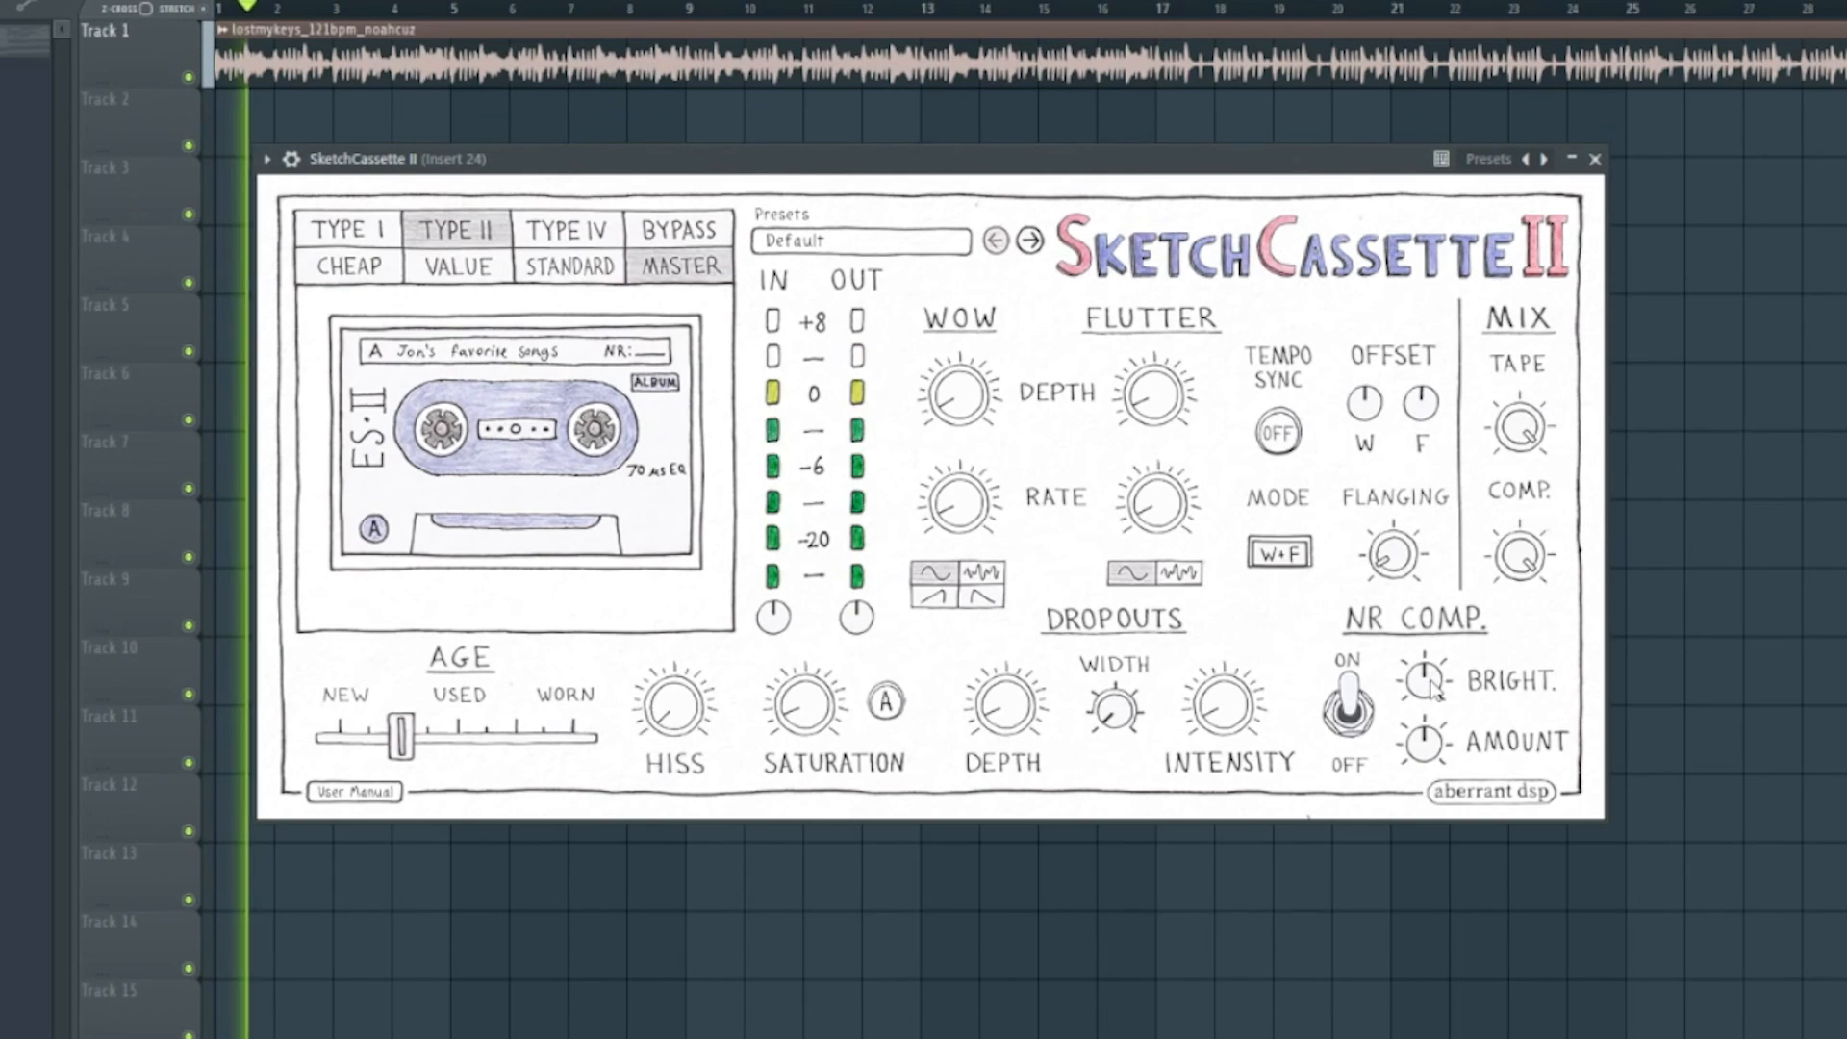
key("space")
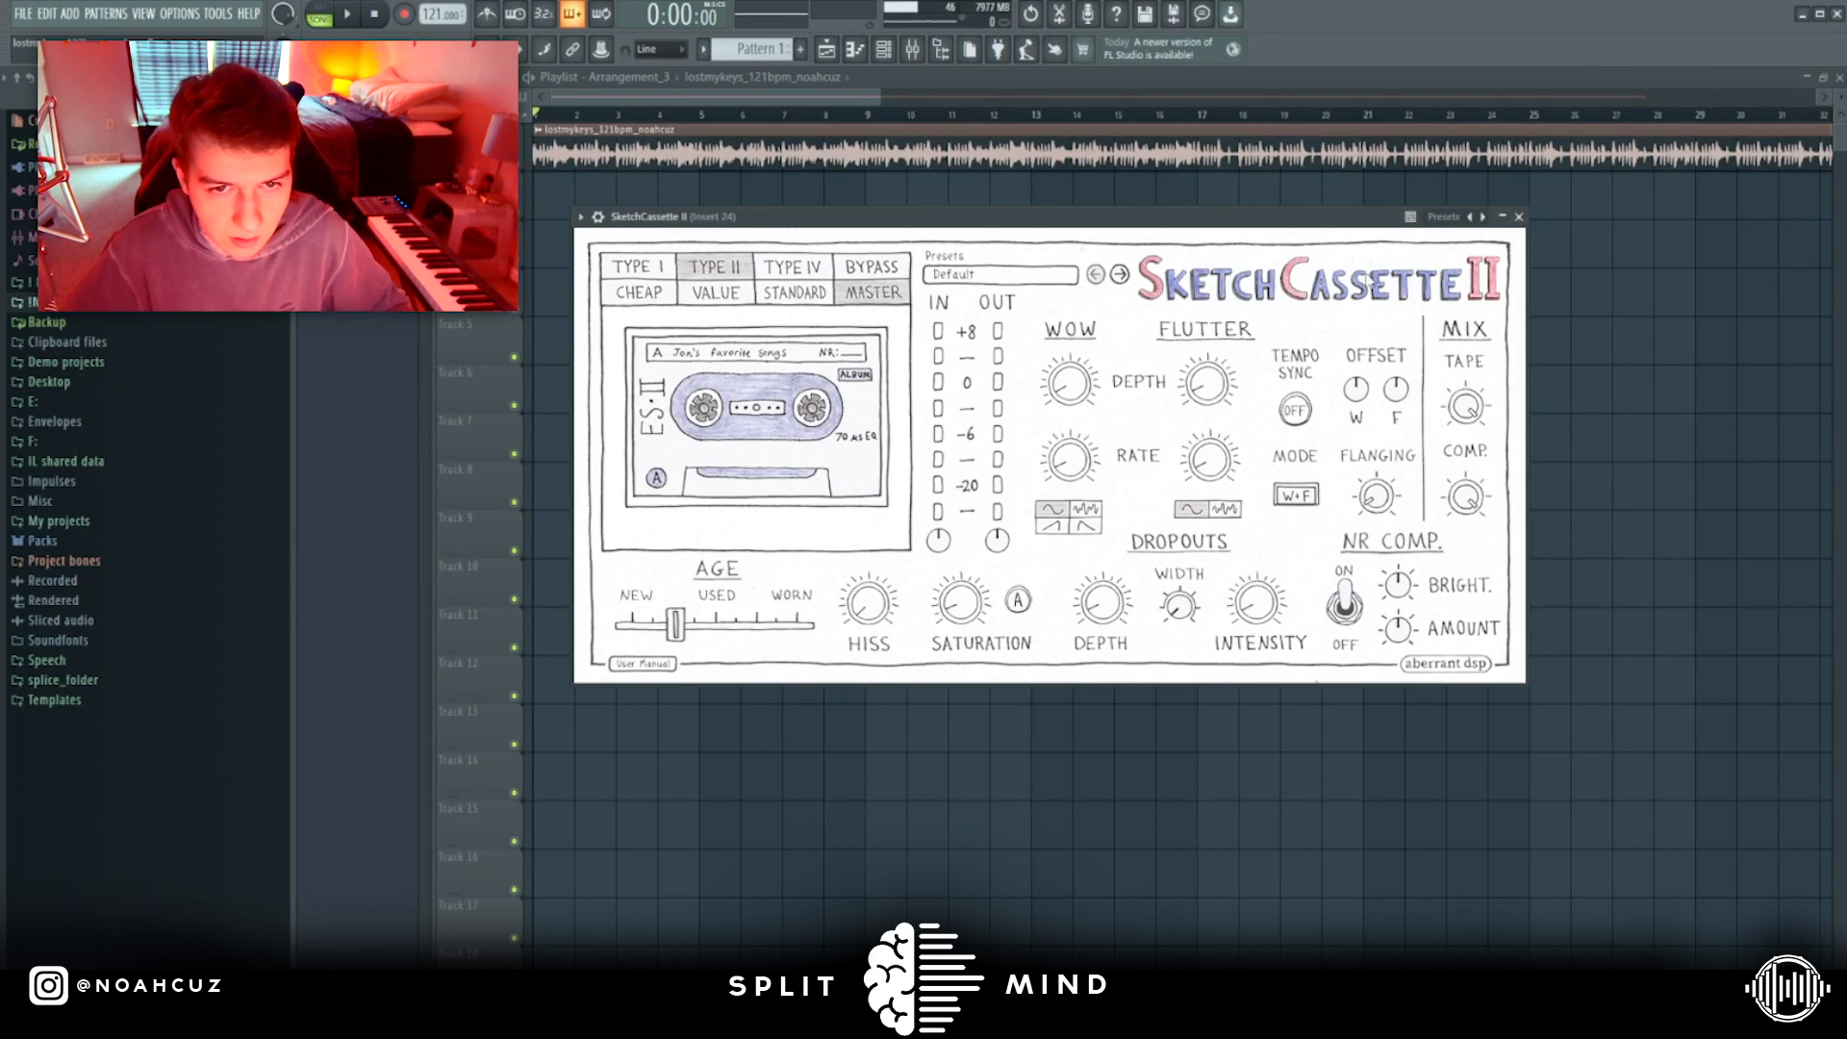
key("space")
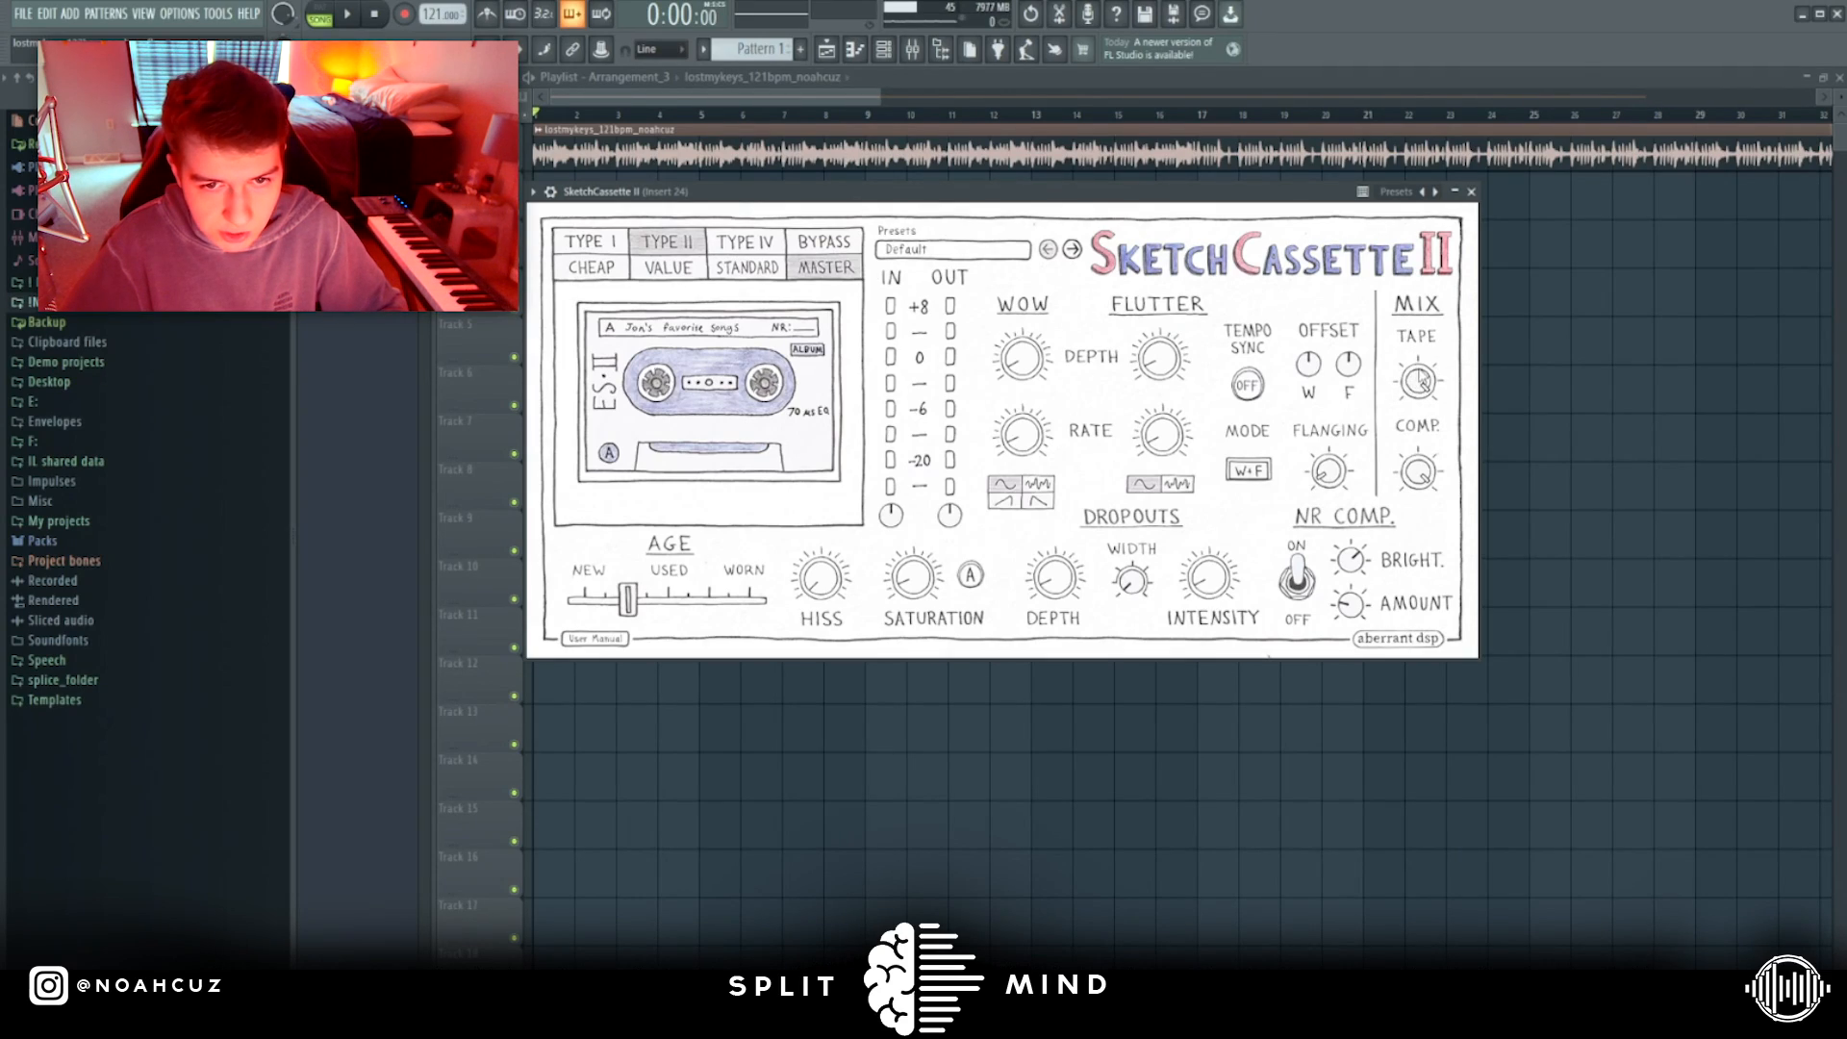
Compare the Type IV tape with Type II and adjust the Tape and Comp. mix levels.
left_click(775, 248)
left_click(668, 247)
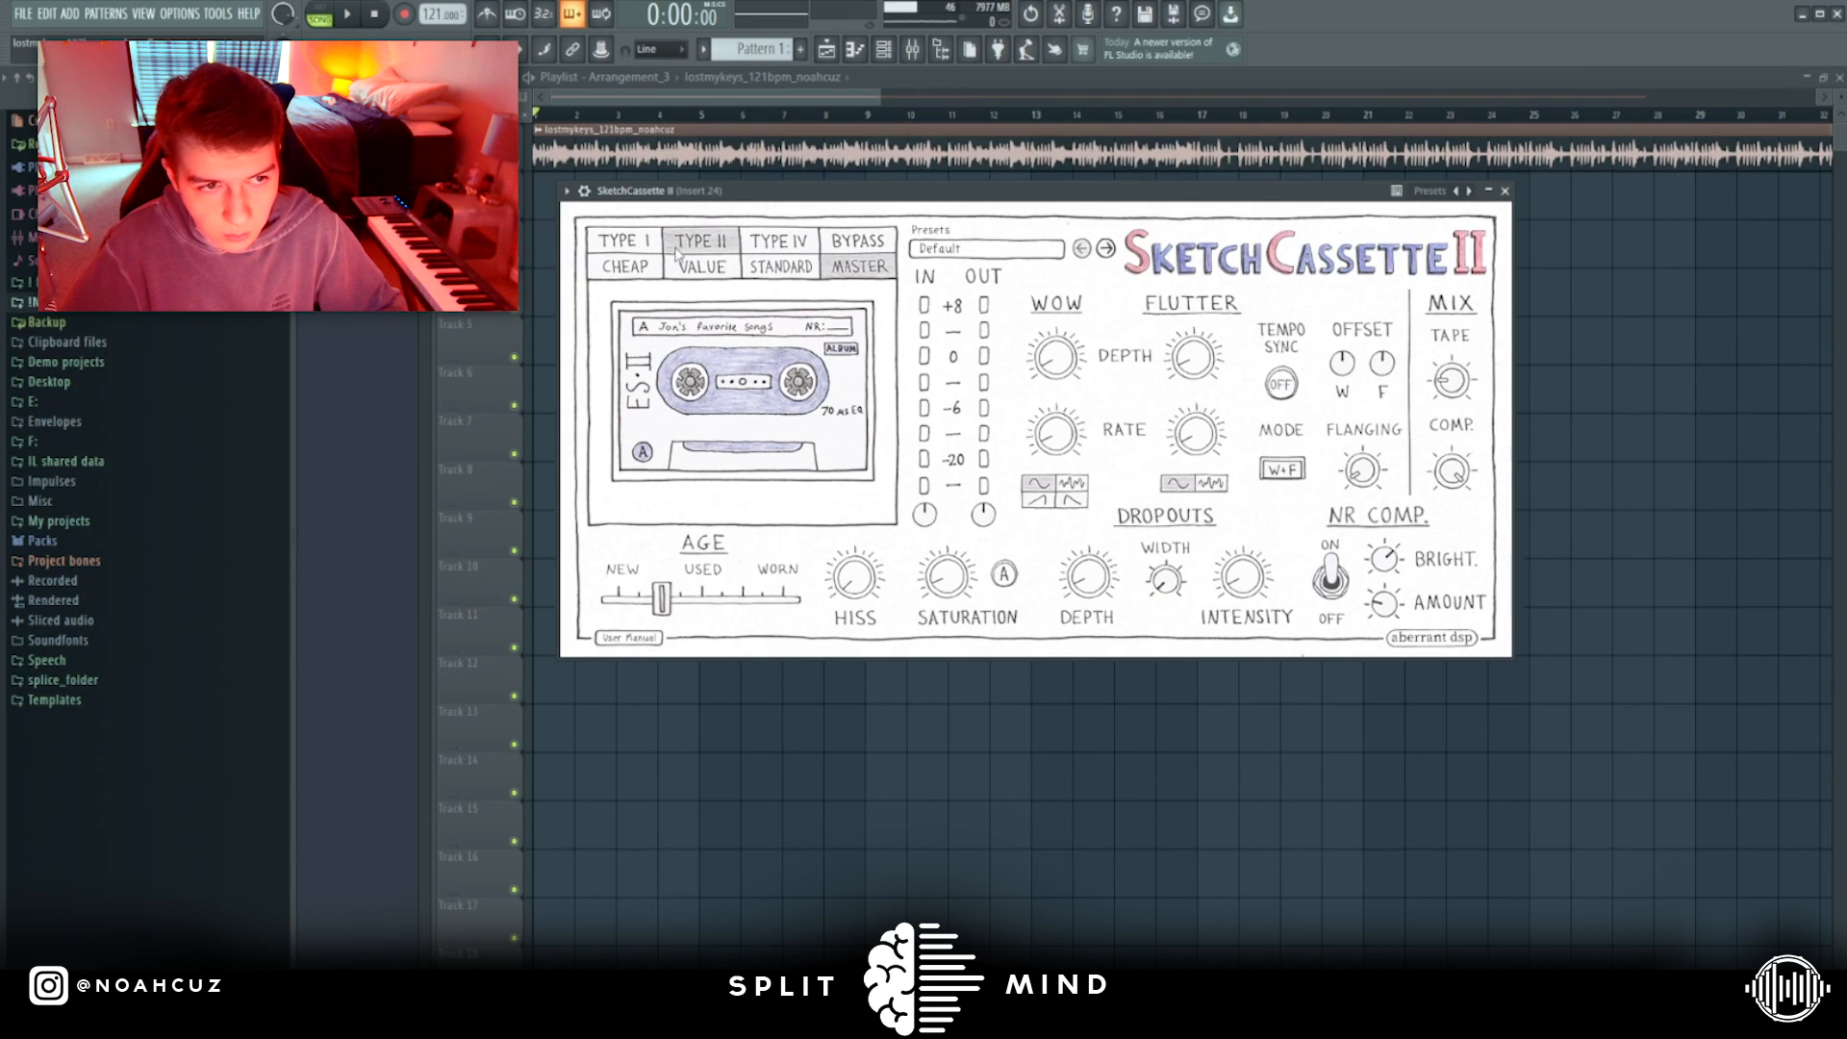
left_click_drag(1443, 376, 1441, 387)
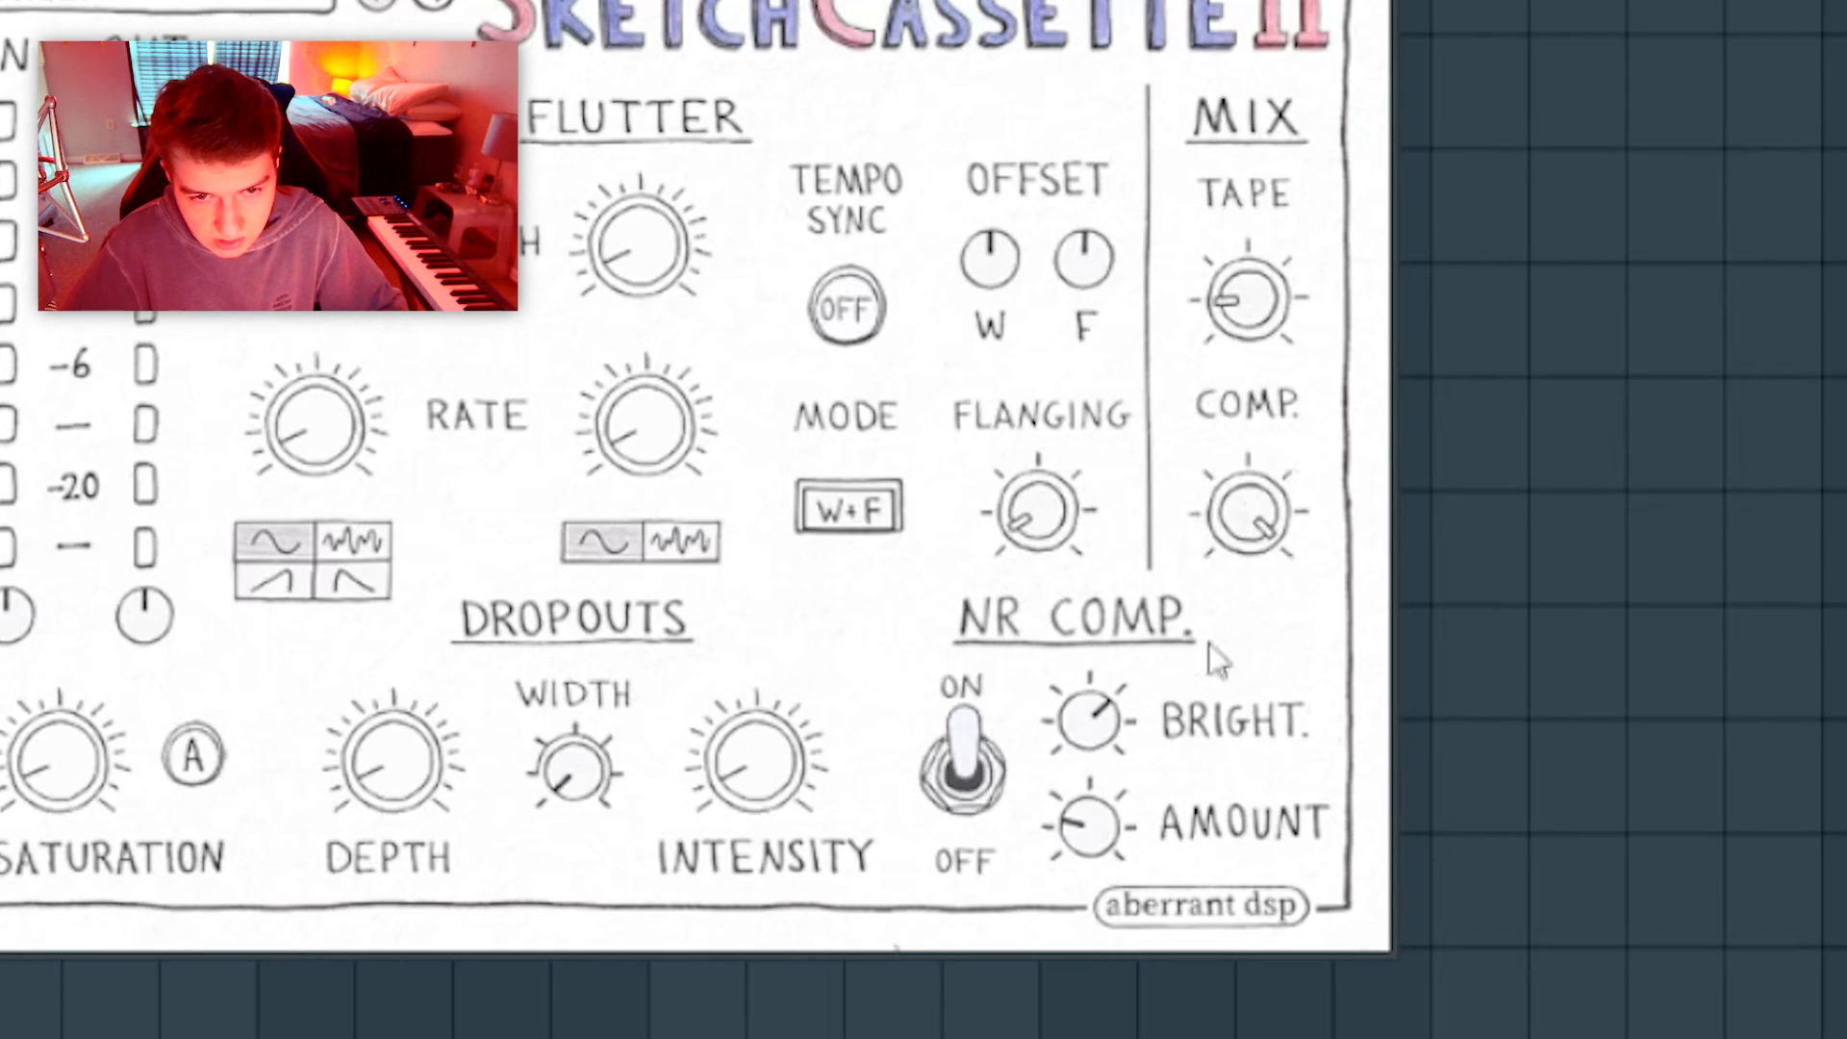
left_click_drag(1222, 568, 1222, 578)
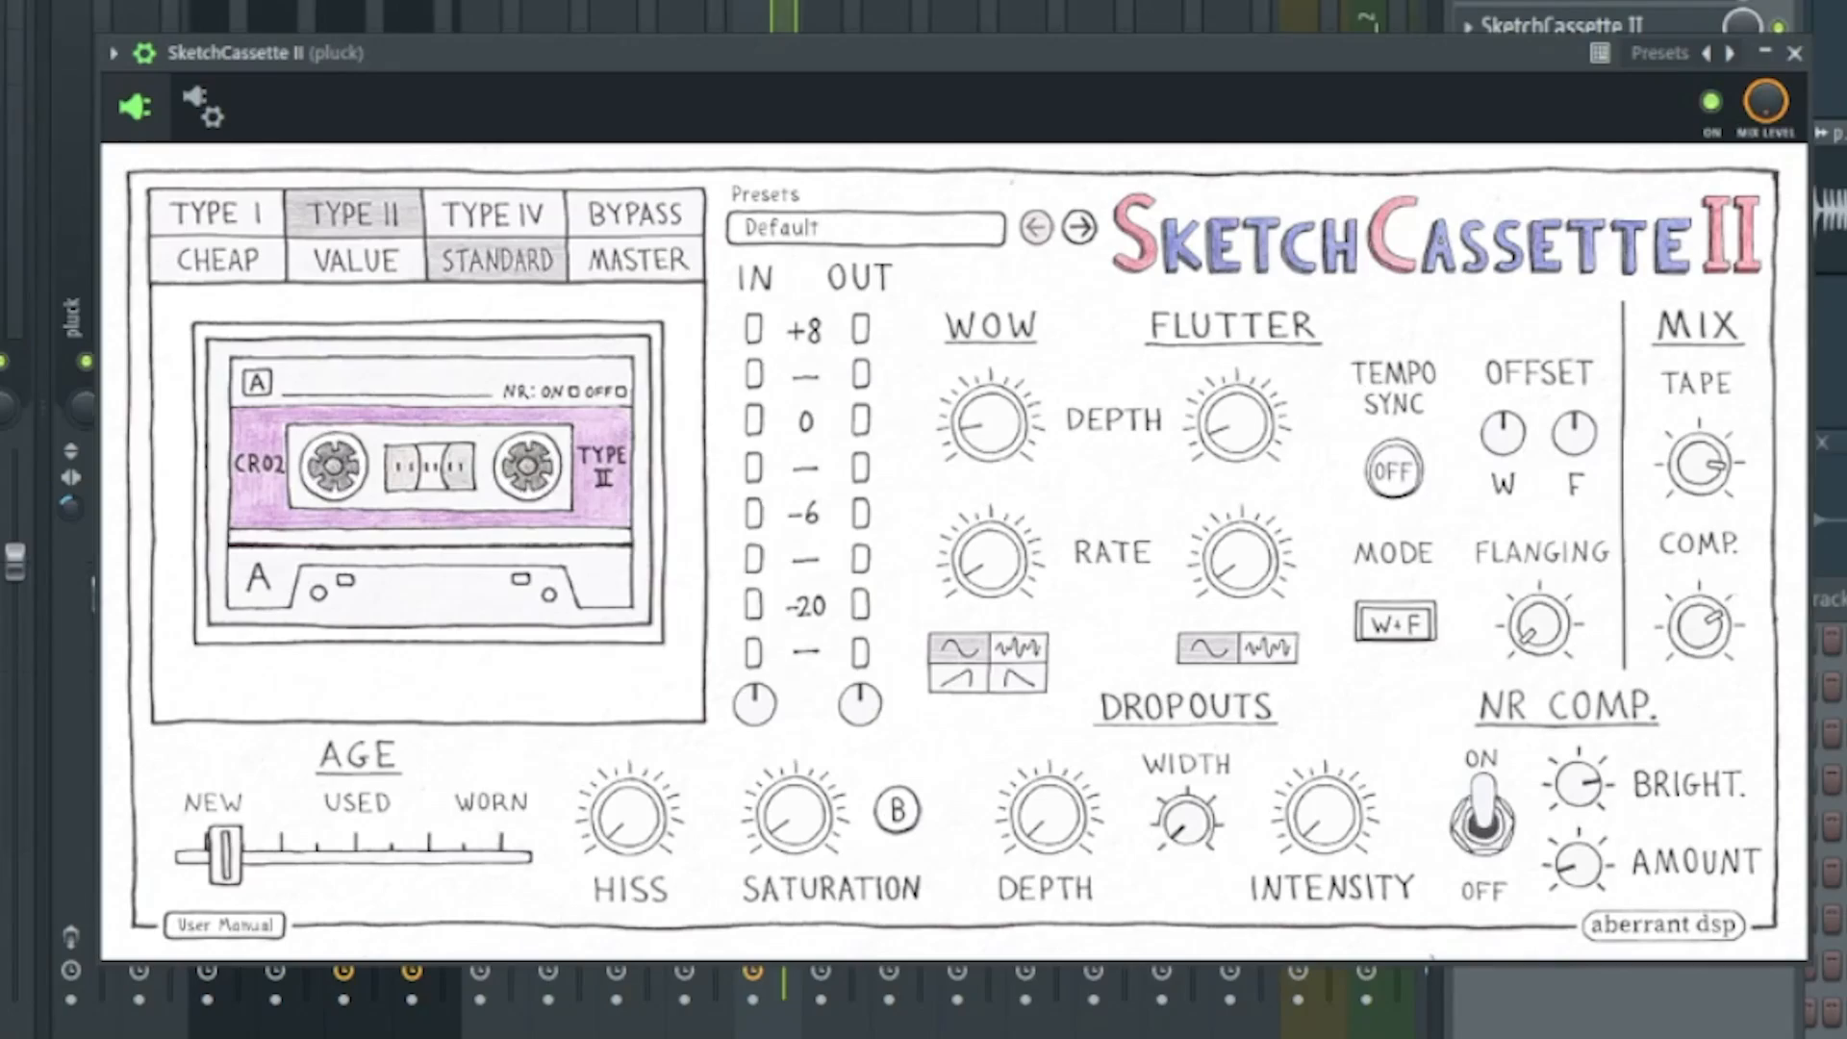
Audition the pluck through its Type II Standard tape and raise the Age slightly.
key("space")
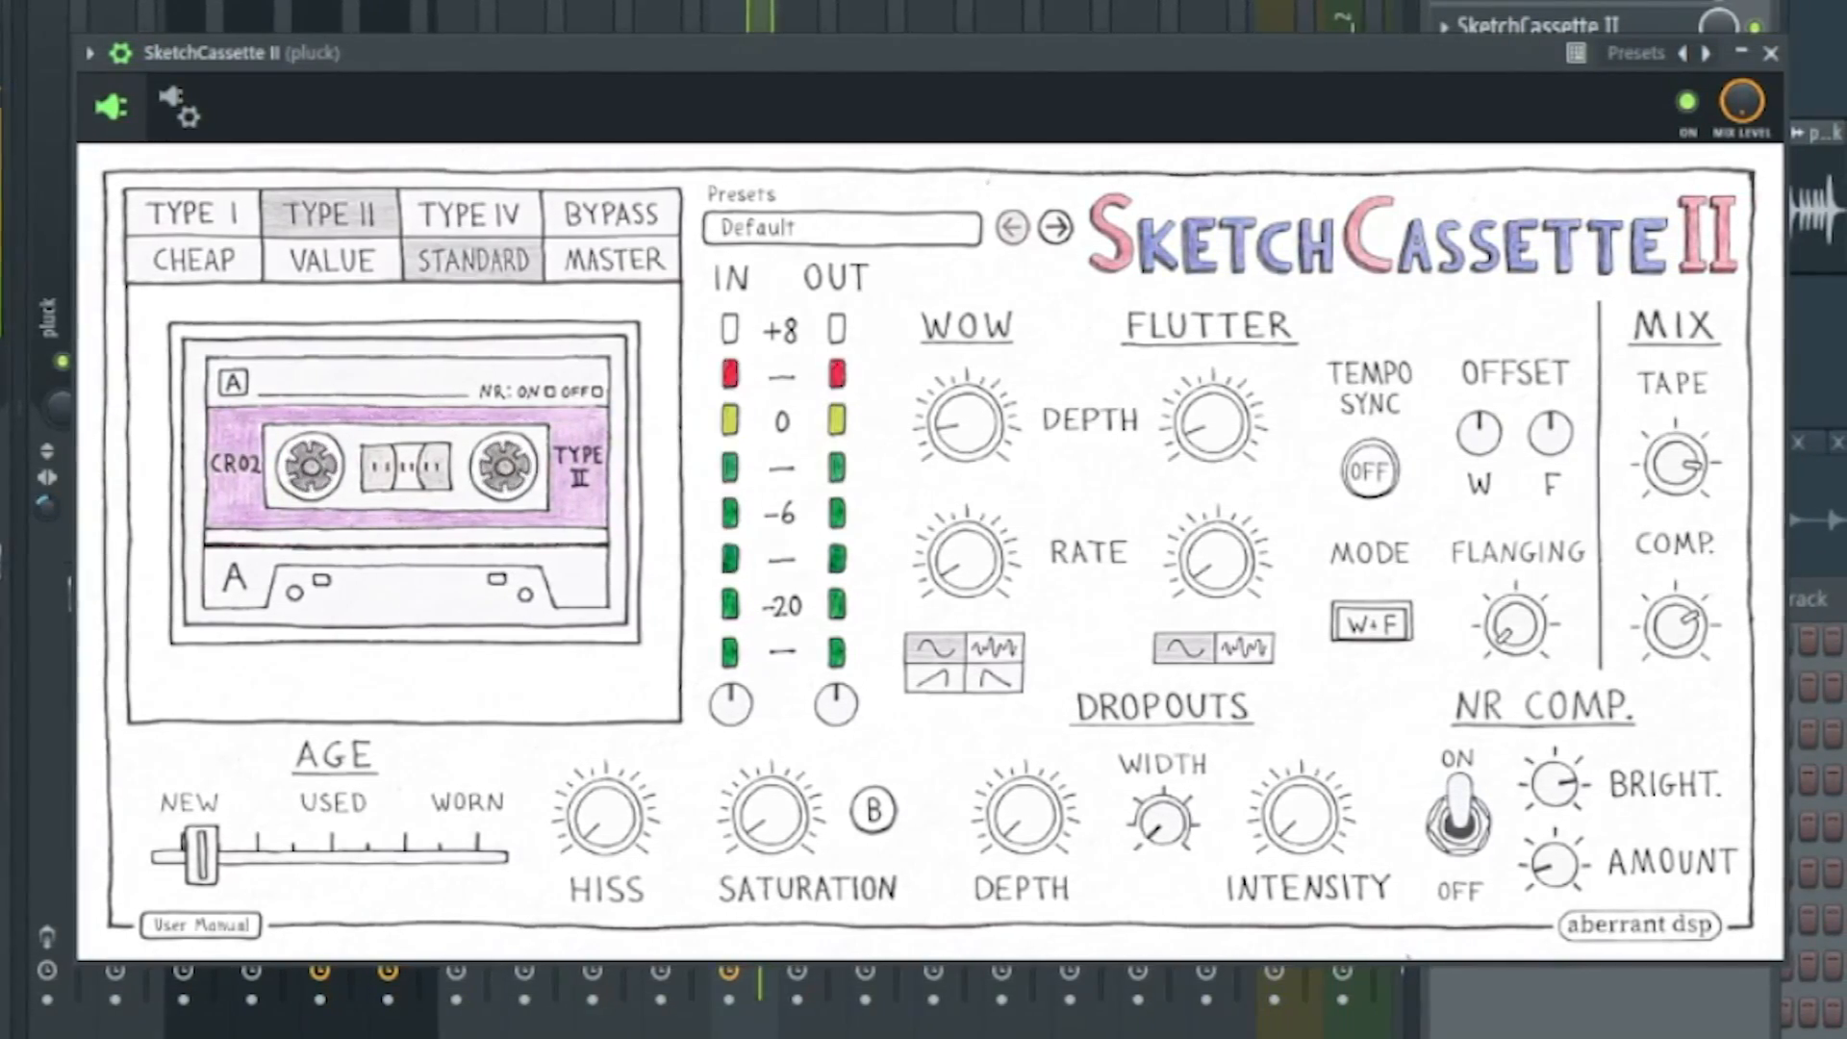
key("space")
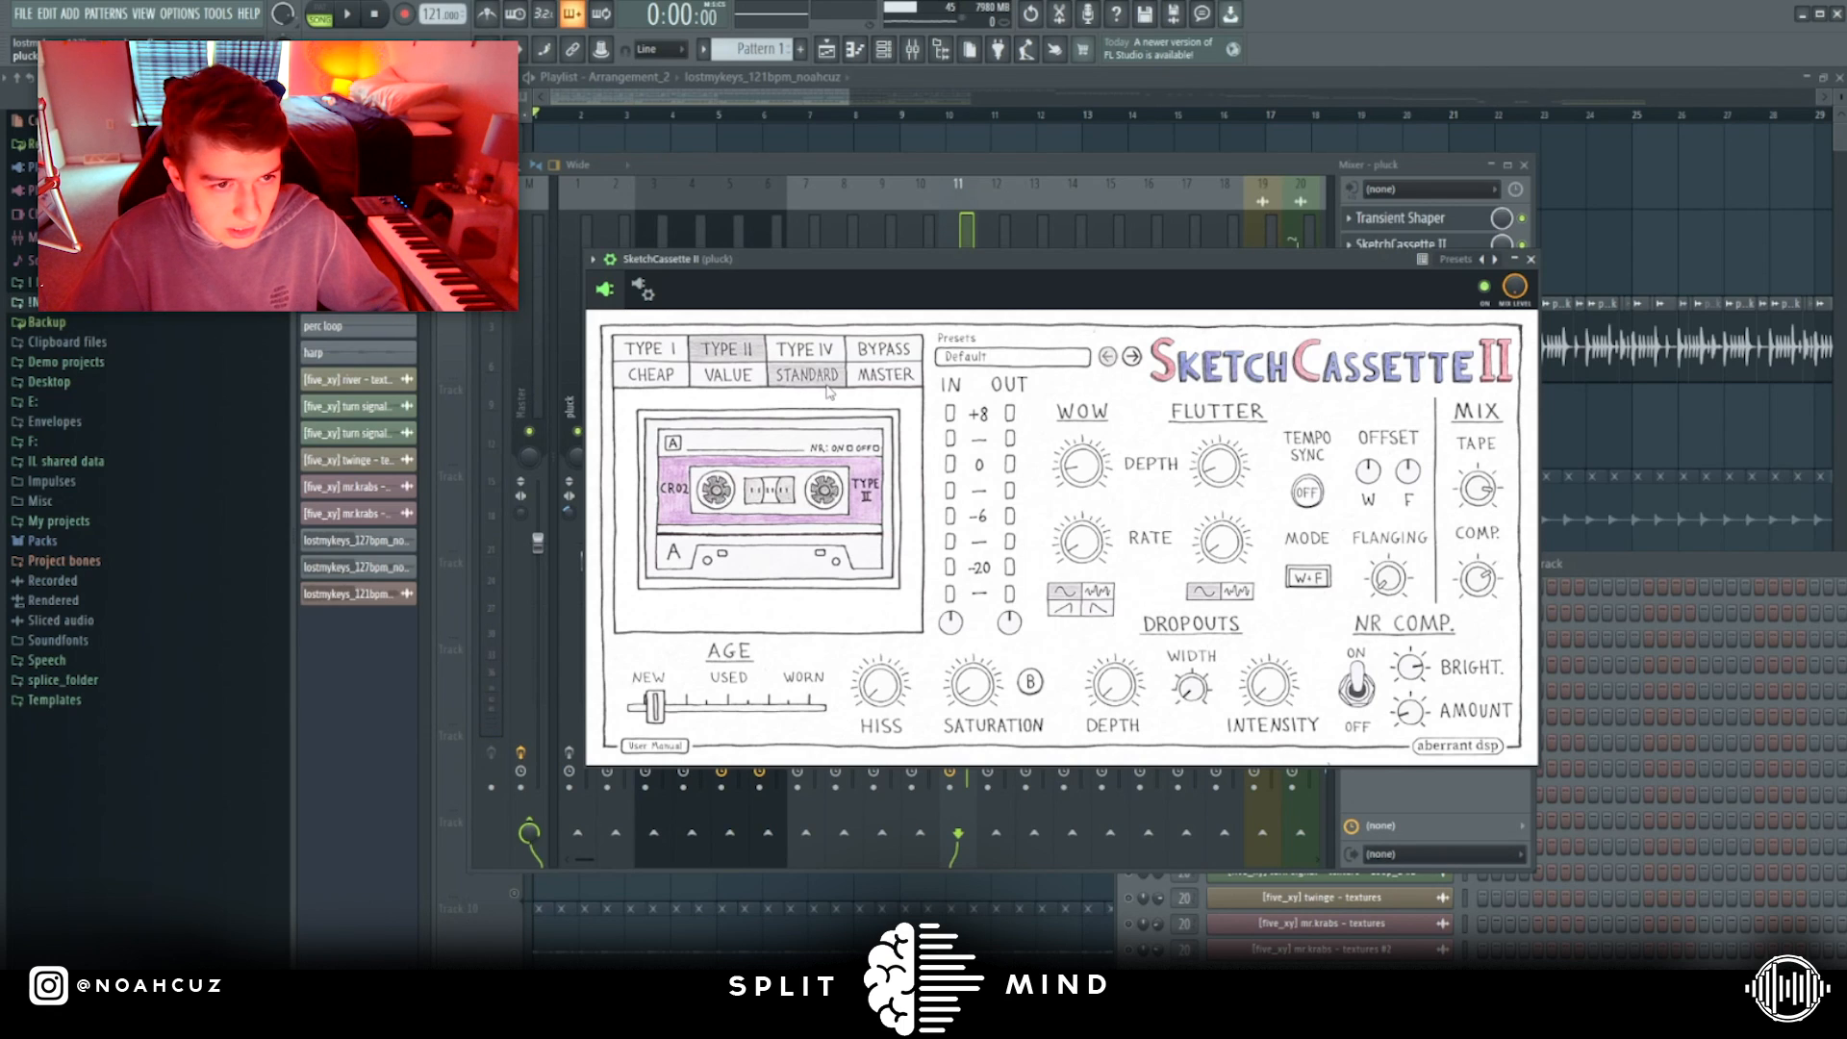
left_click_drag(649, 712, 662, 714)
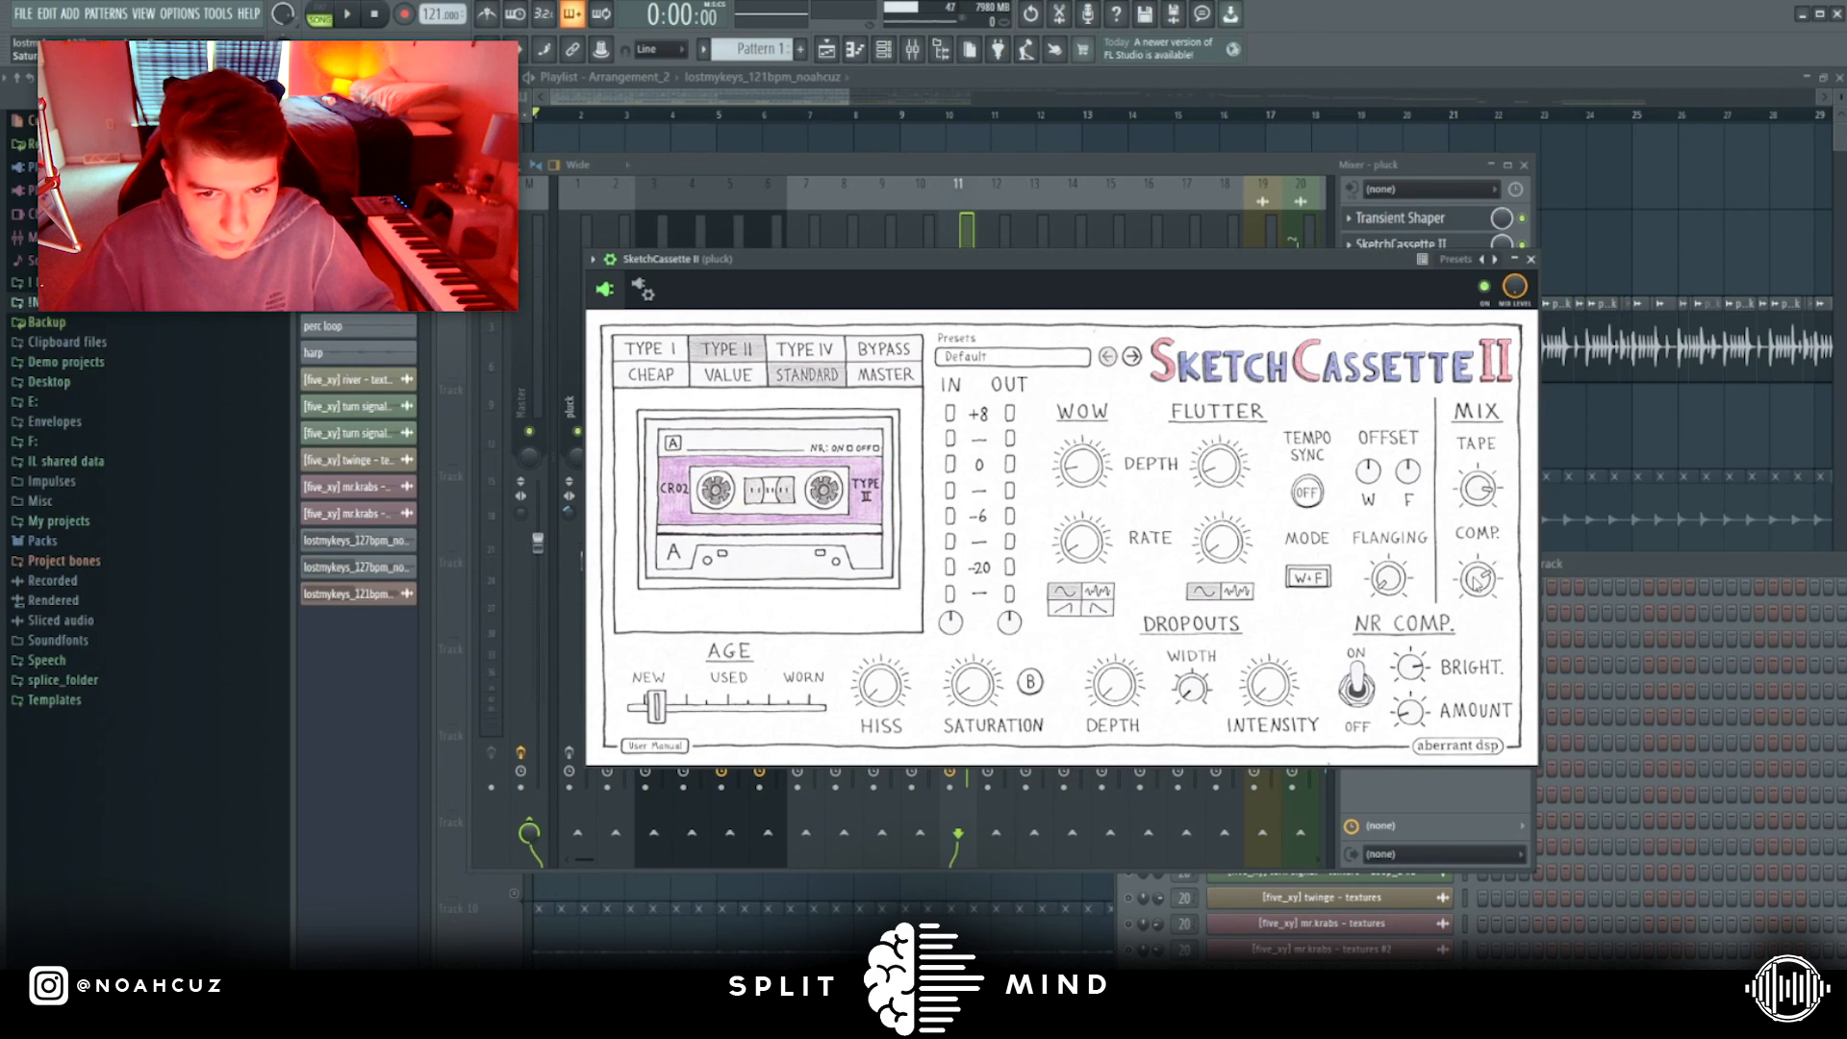
Show the SketchCassette II on the low piano mixer track and make small adjustments to its Age and Dropouts width.
left_click(1069, 216)
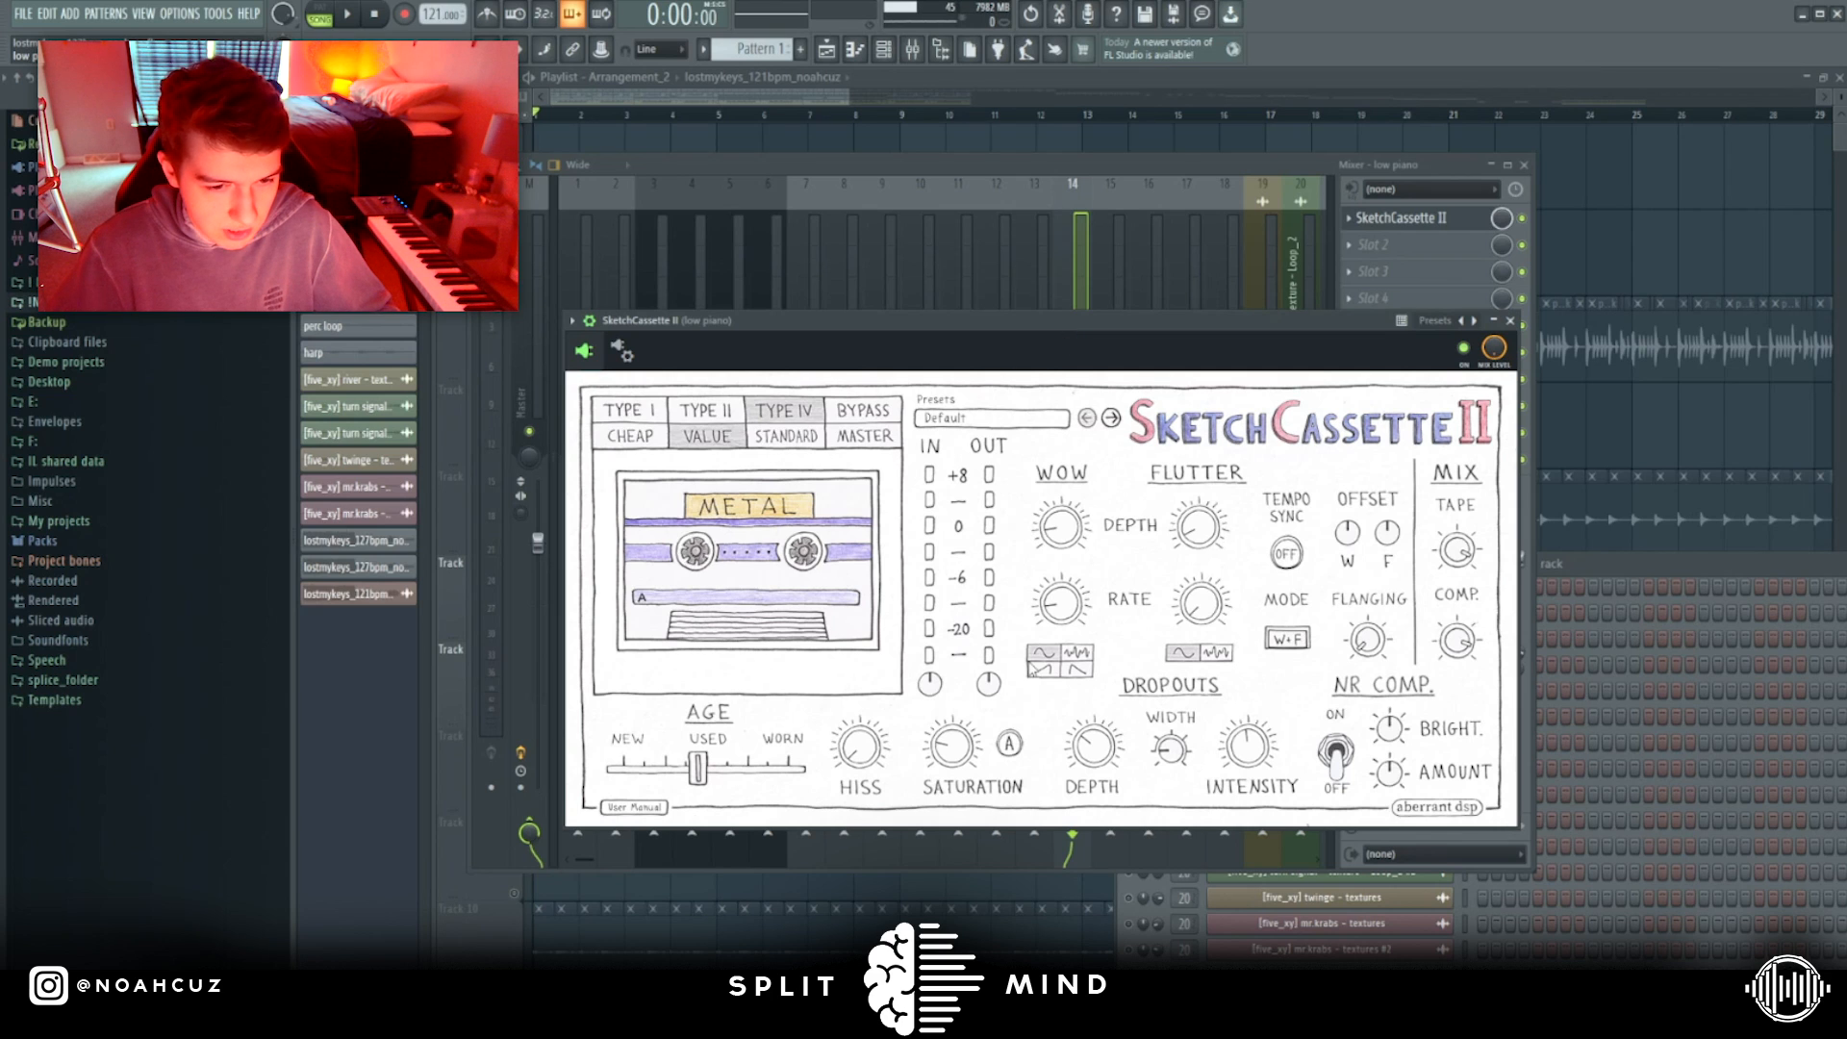
left_click_drag(1369, 357, 1347, 356)
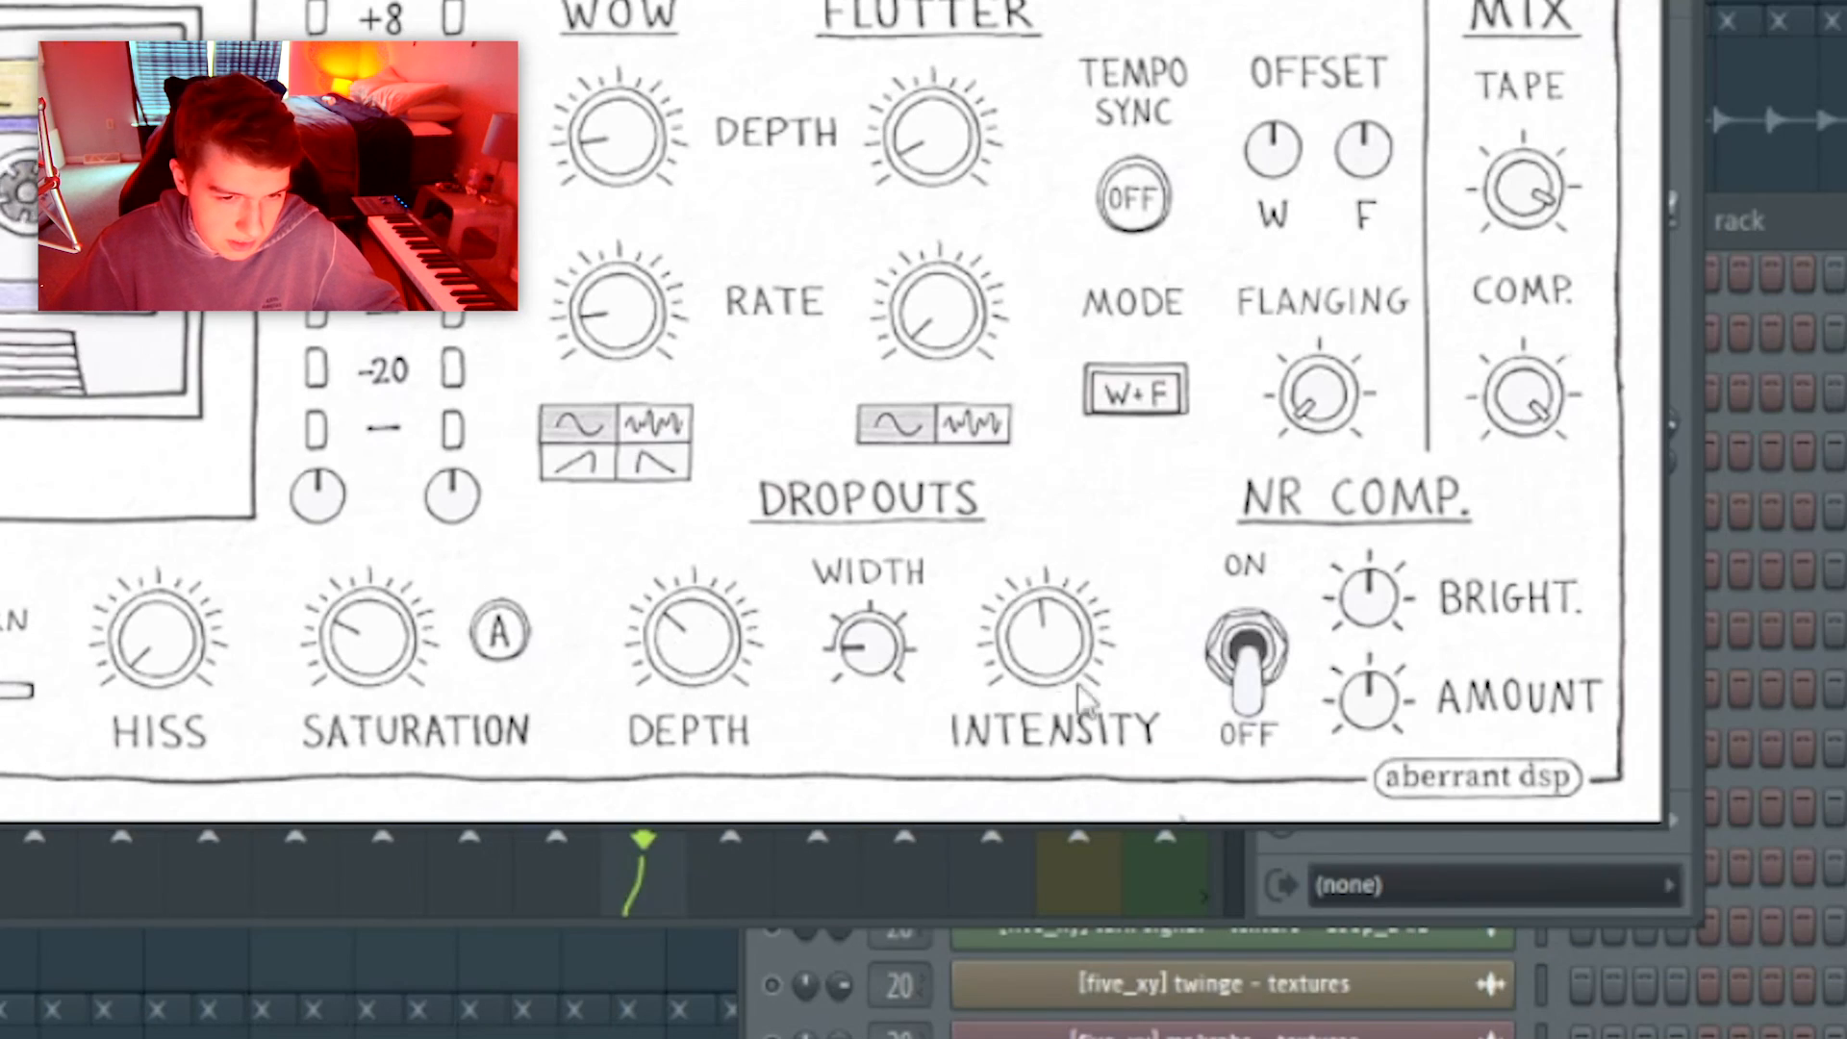
left_click_drag(1216, 646, 1214, 634)
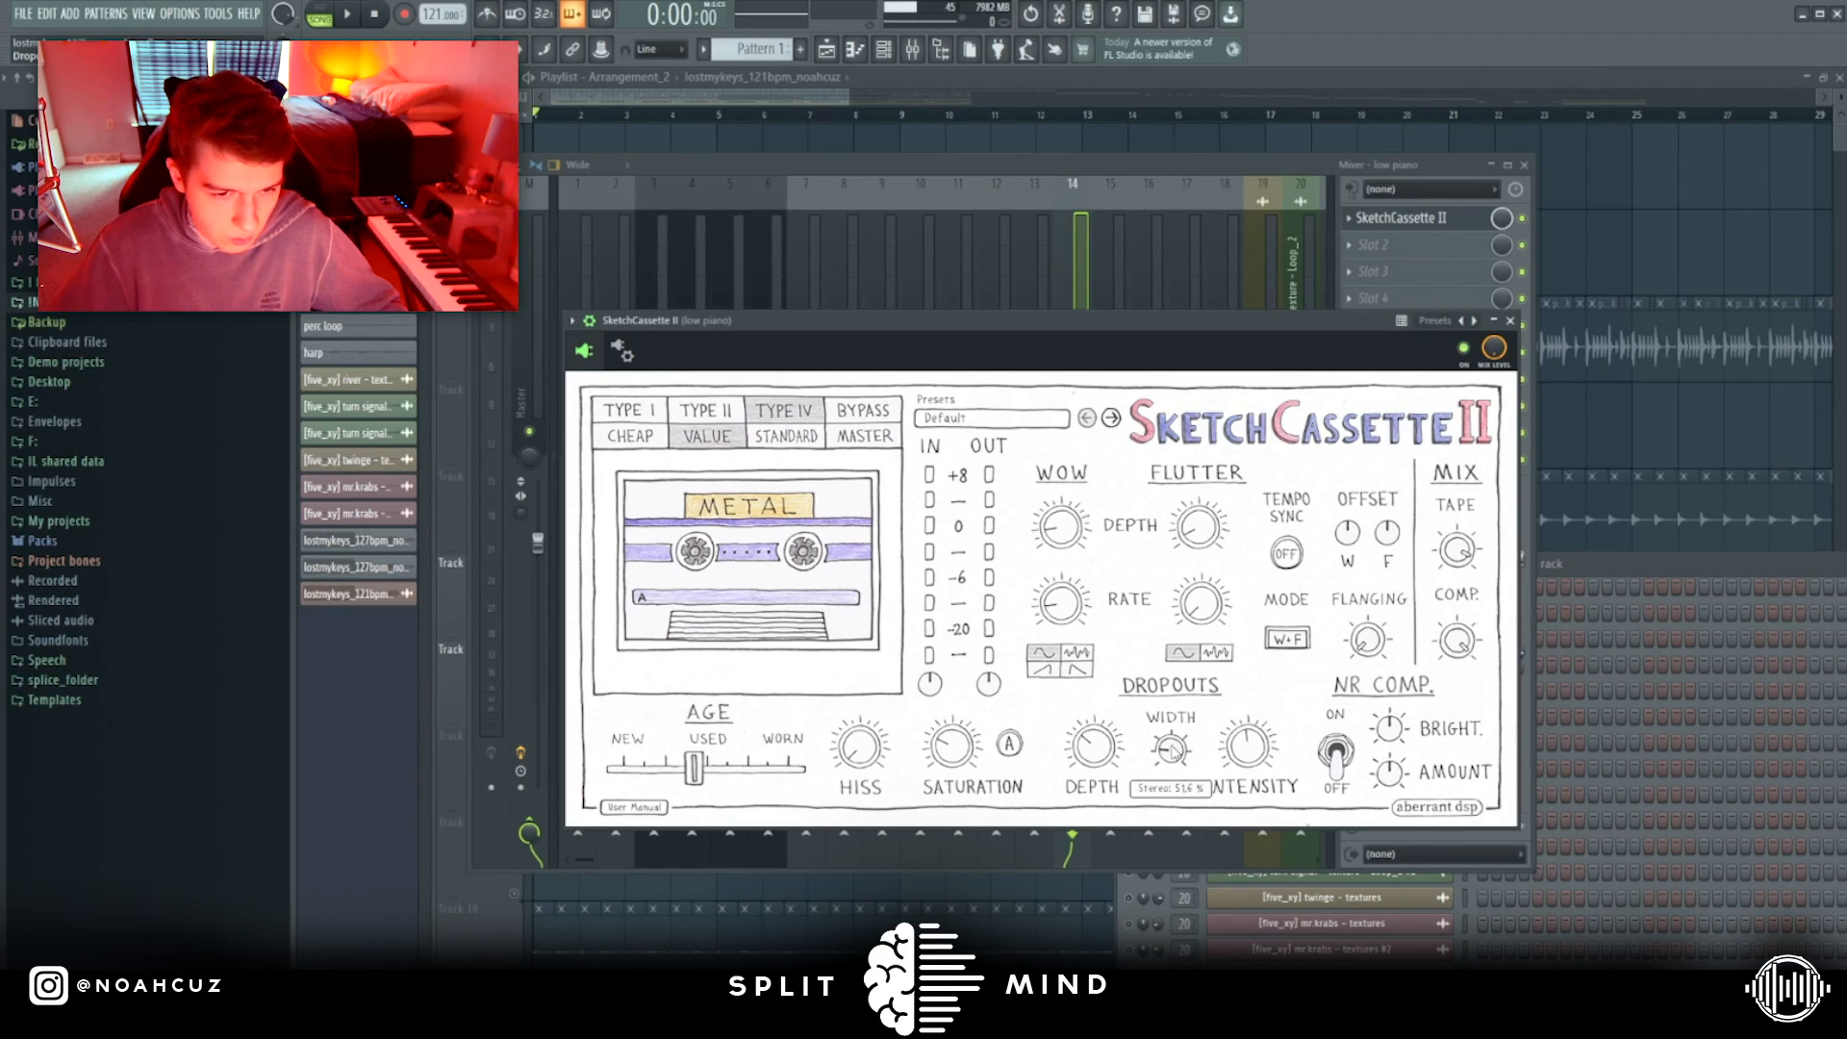
left_click_drag(1172, 750, 1174, 769)
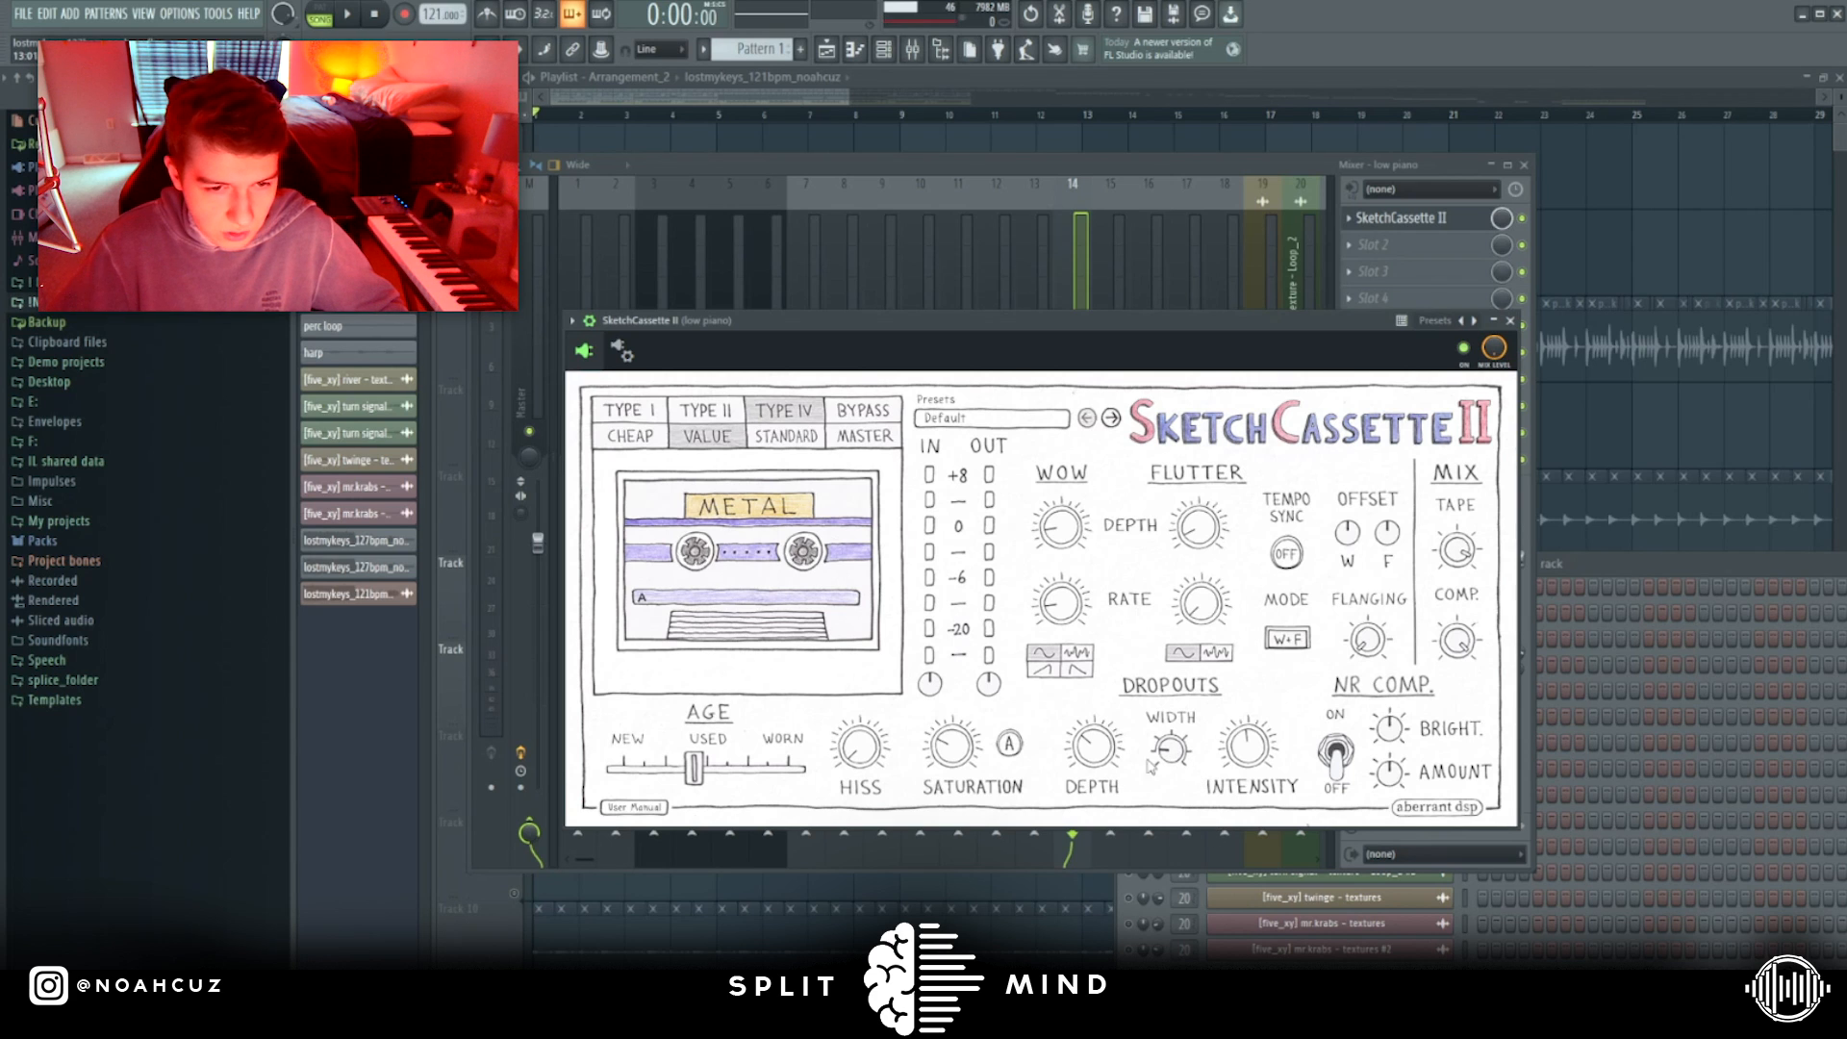